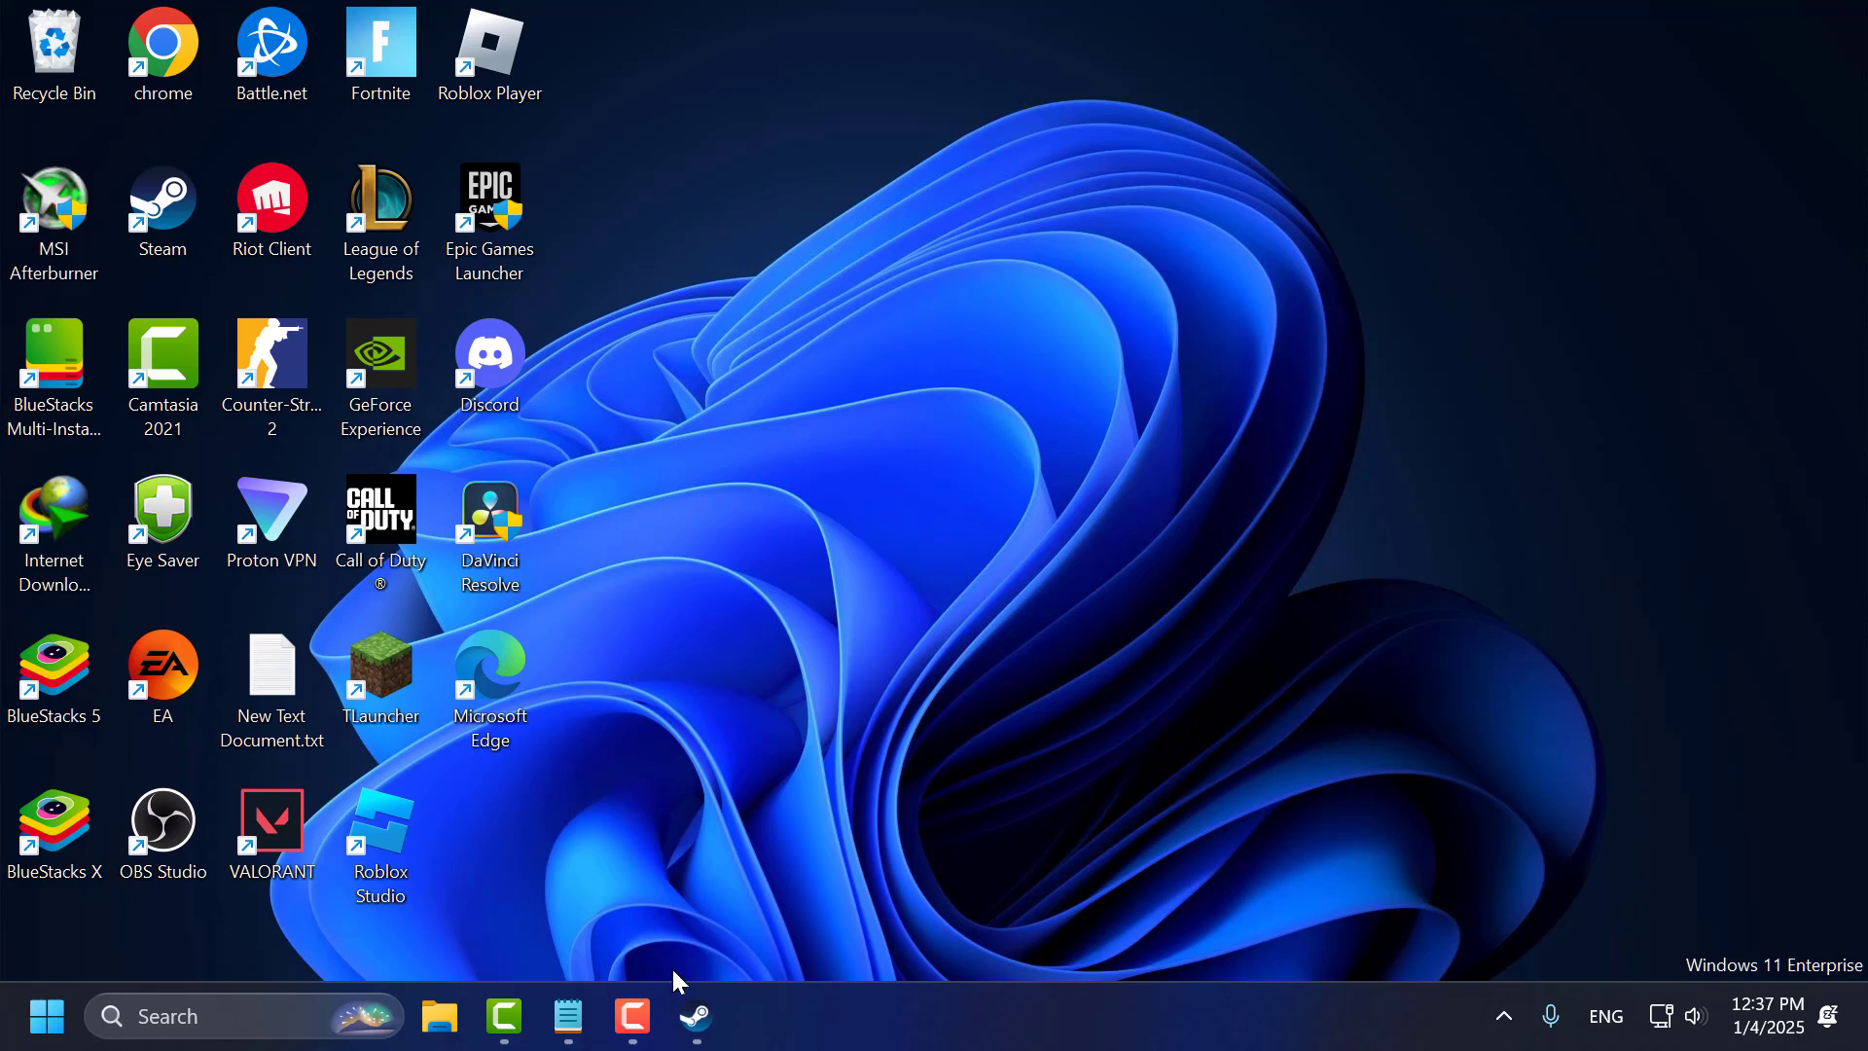
Open Steam and show the Installed Files page of the game's properties
left_click(697, 1017)
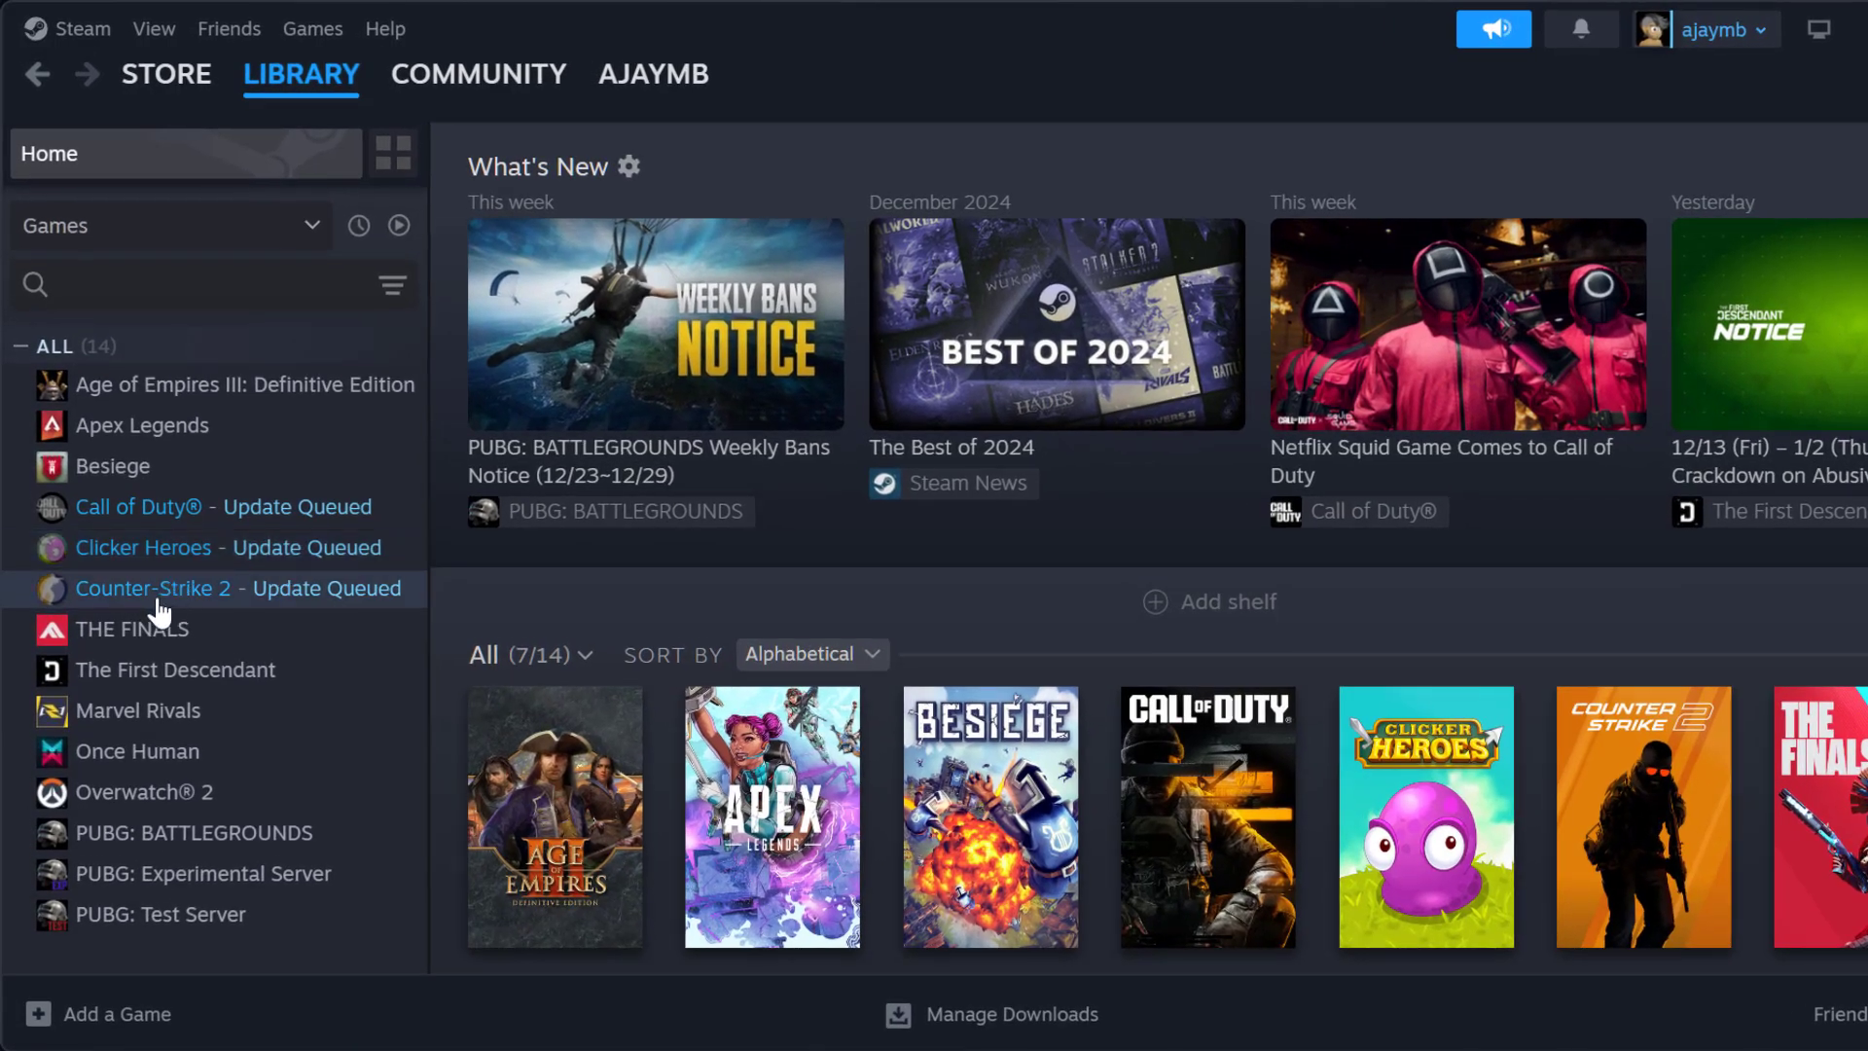
right_click(136, 550)
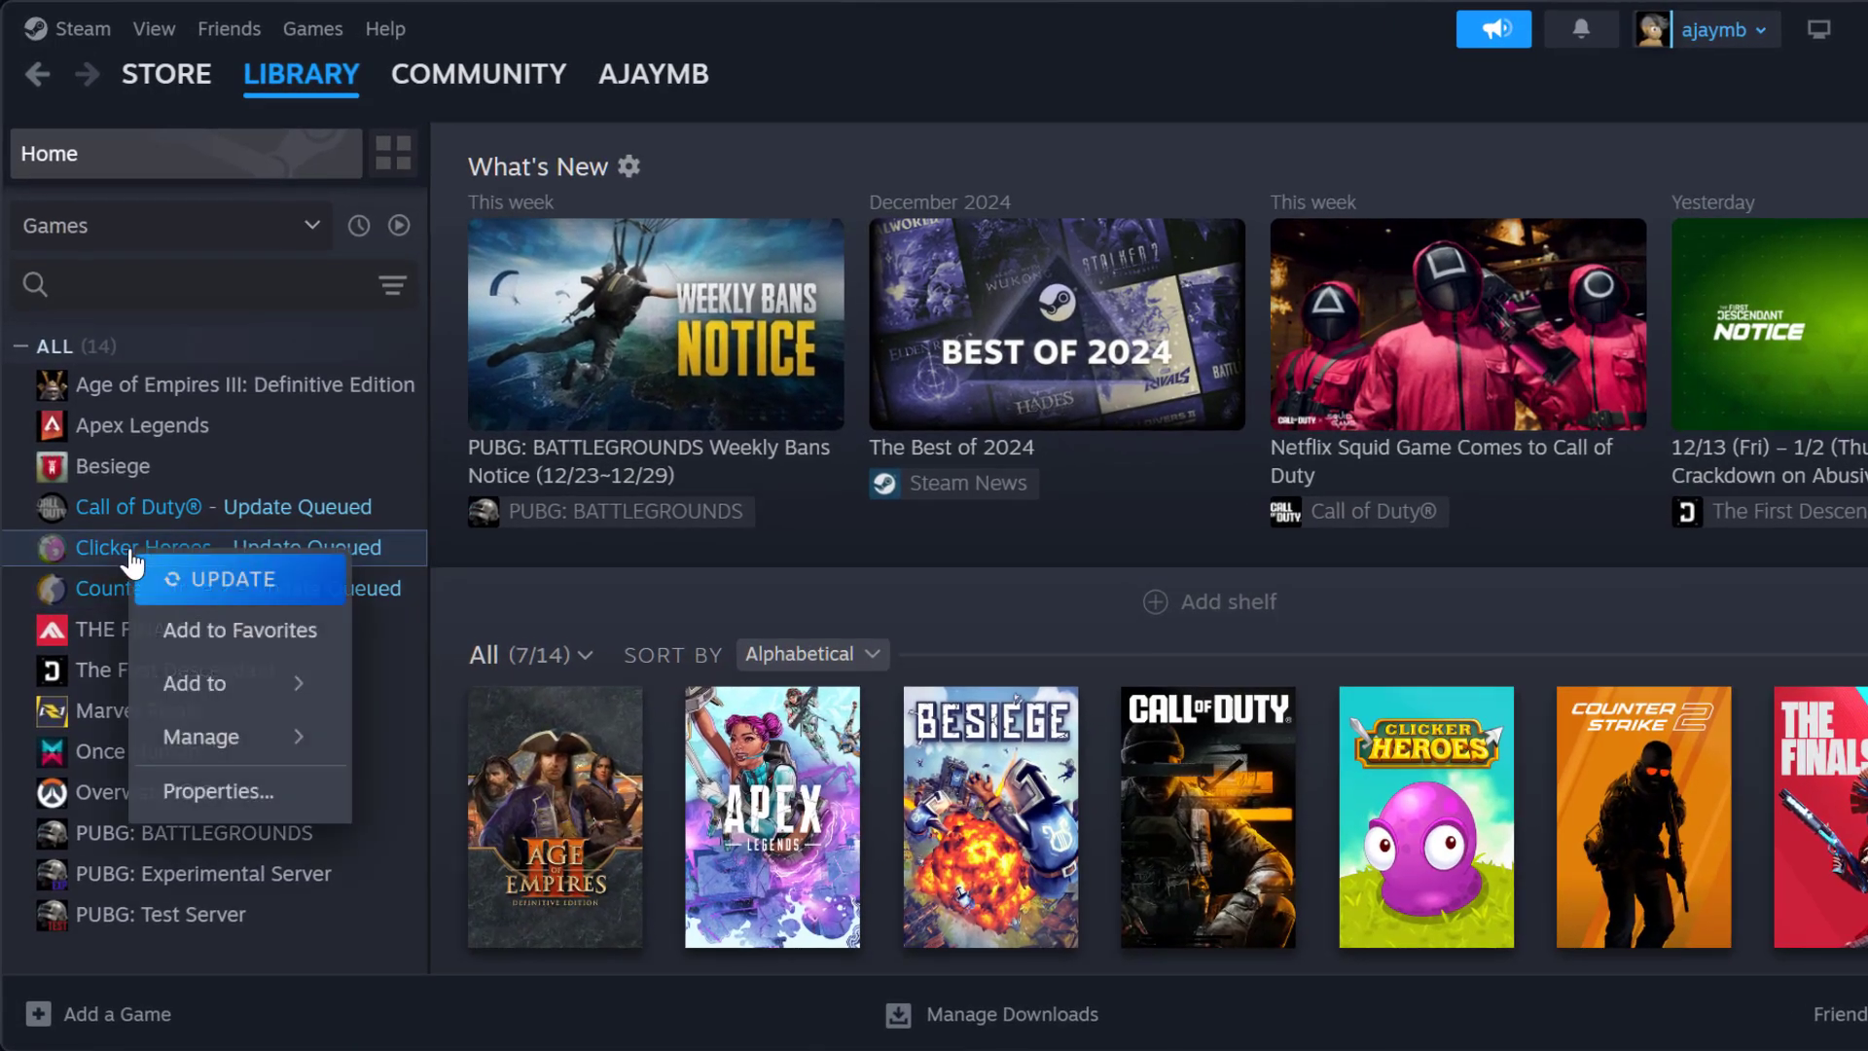
left_click(233, 790)
left_click(503, 326)
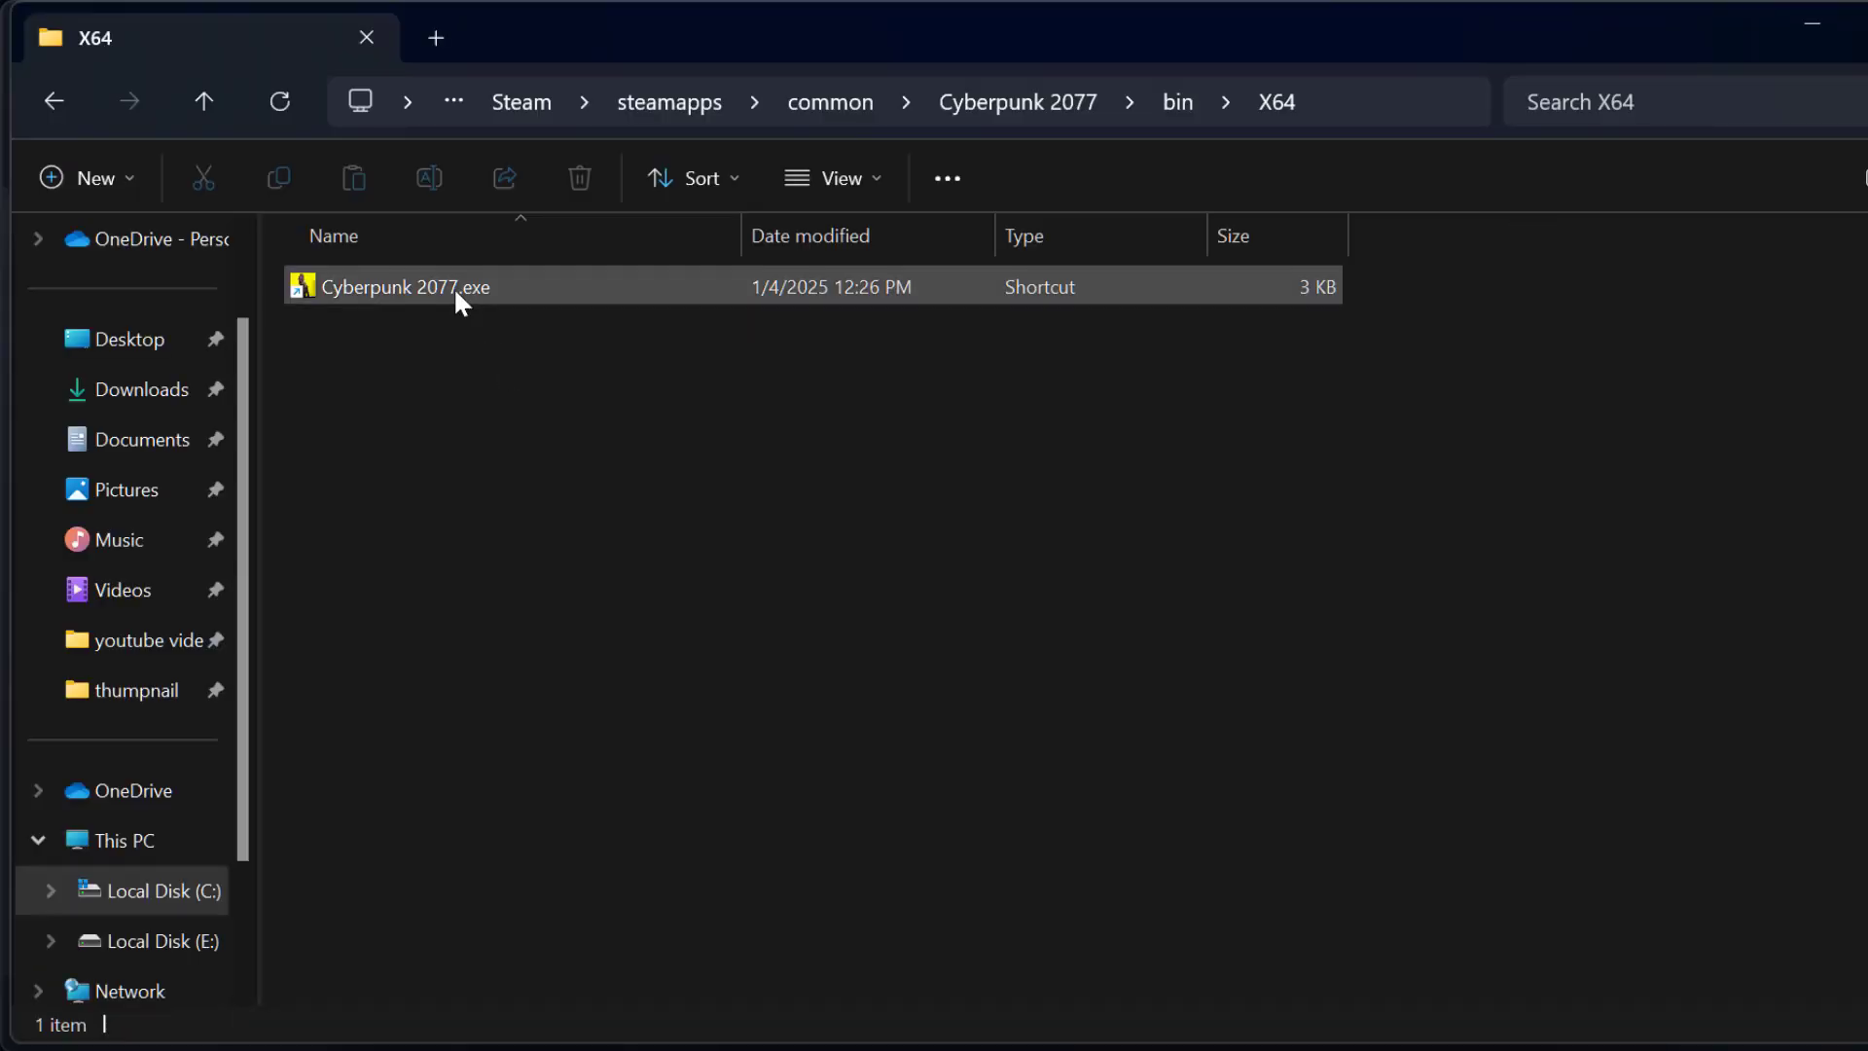
Tick Run as administrator and Disable full-screen optimisations in Cyberpunk 2077.exe's compatibility properties and apply
left_click(453, 288)
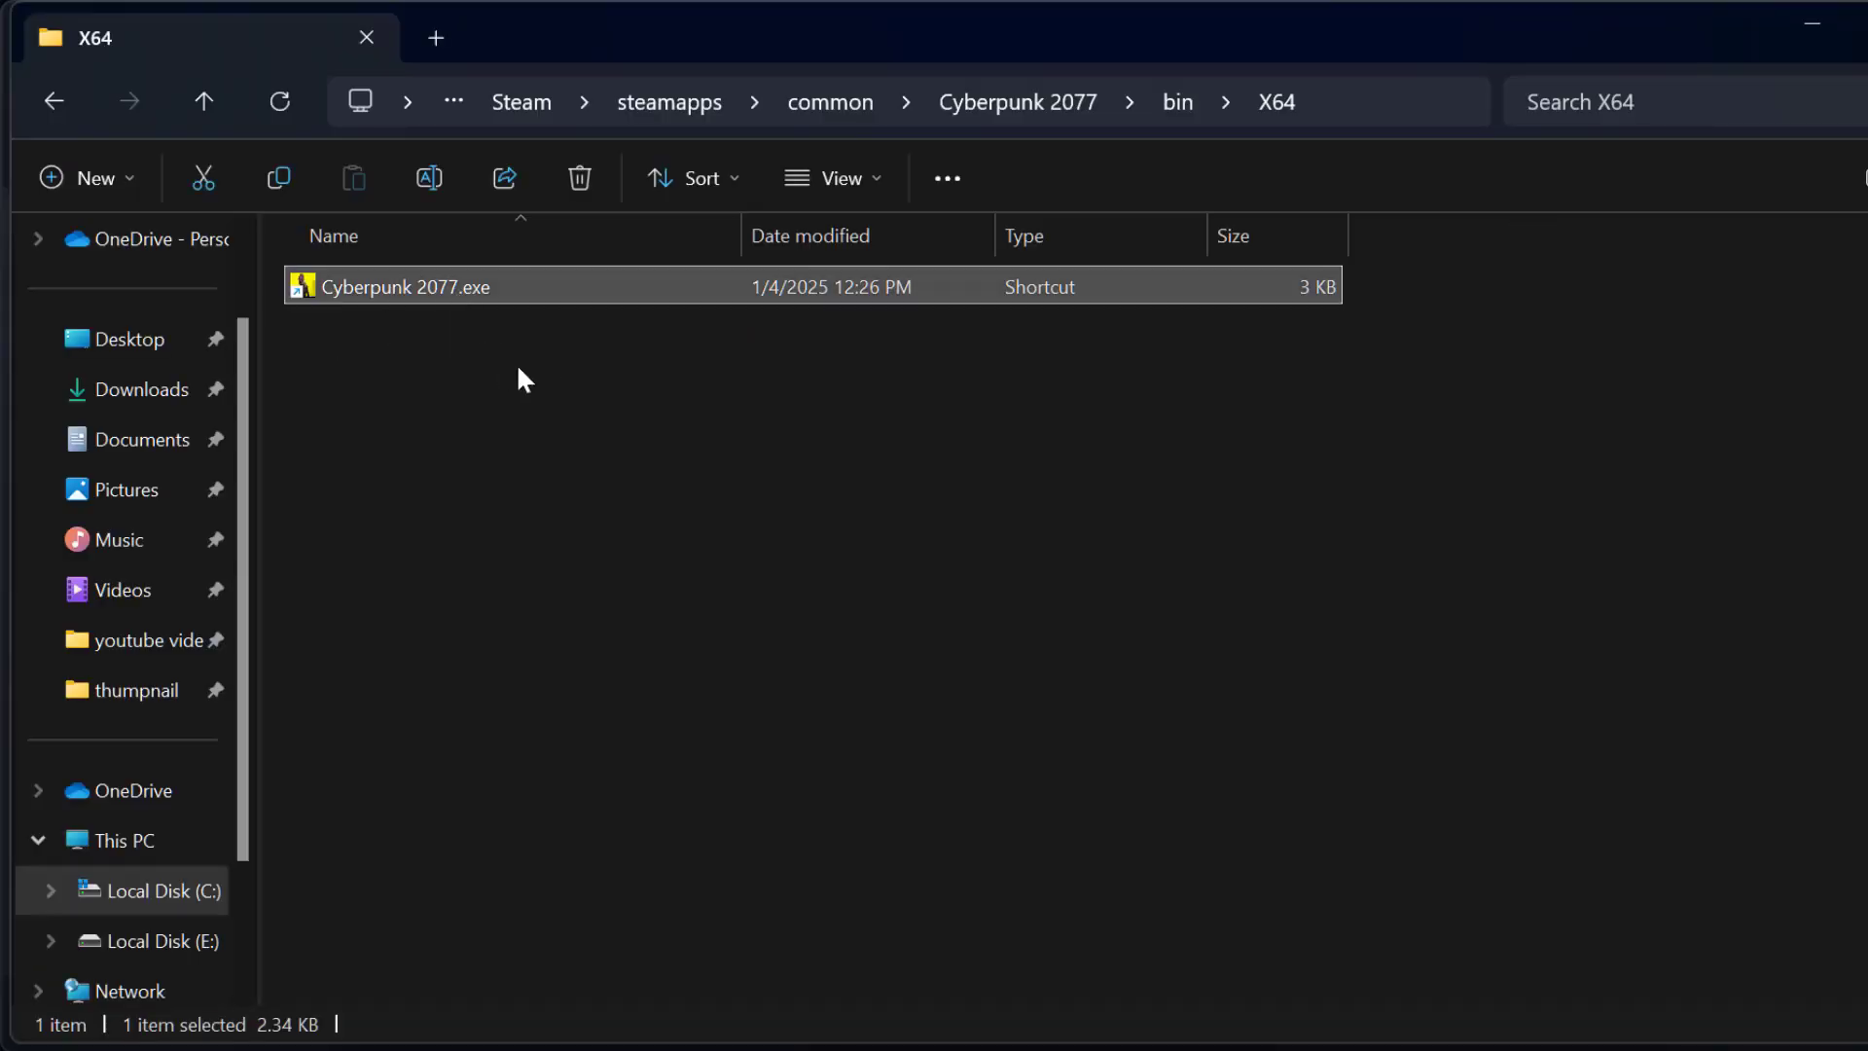
right_click(439, 289)
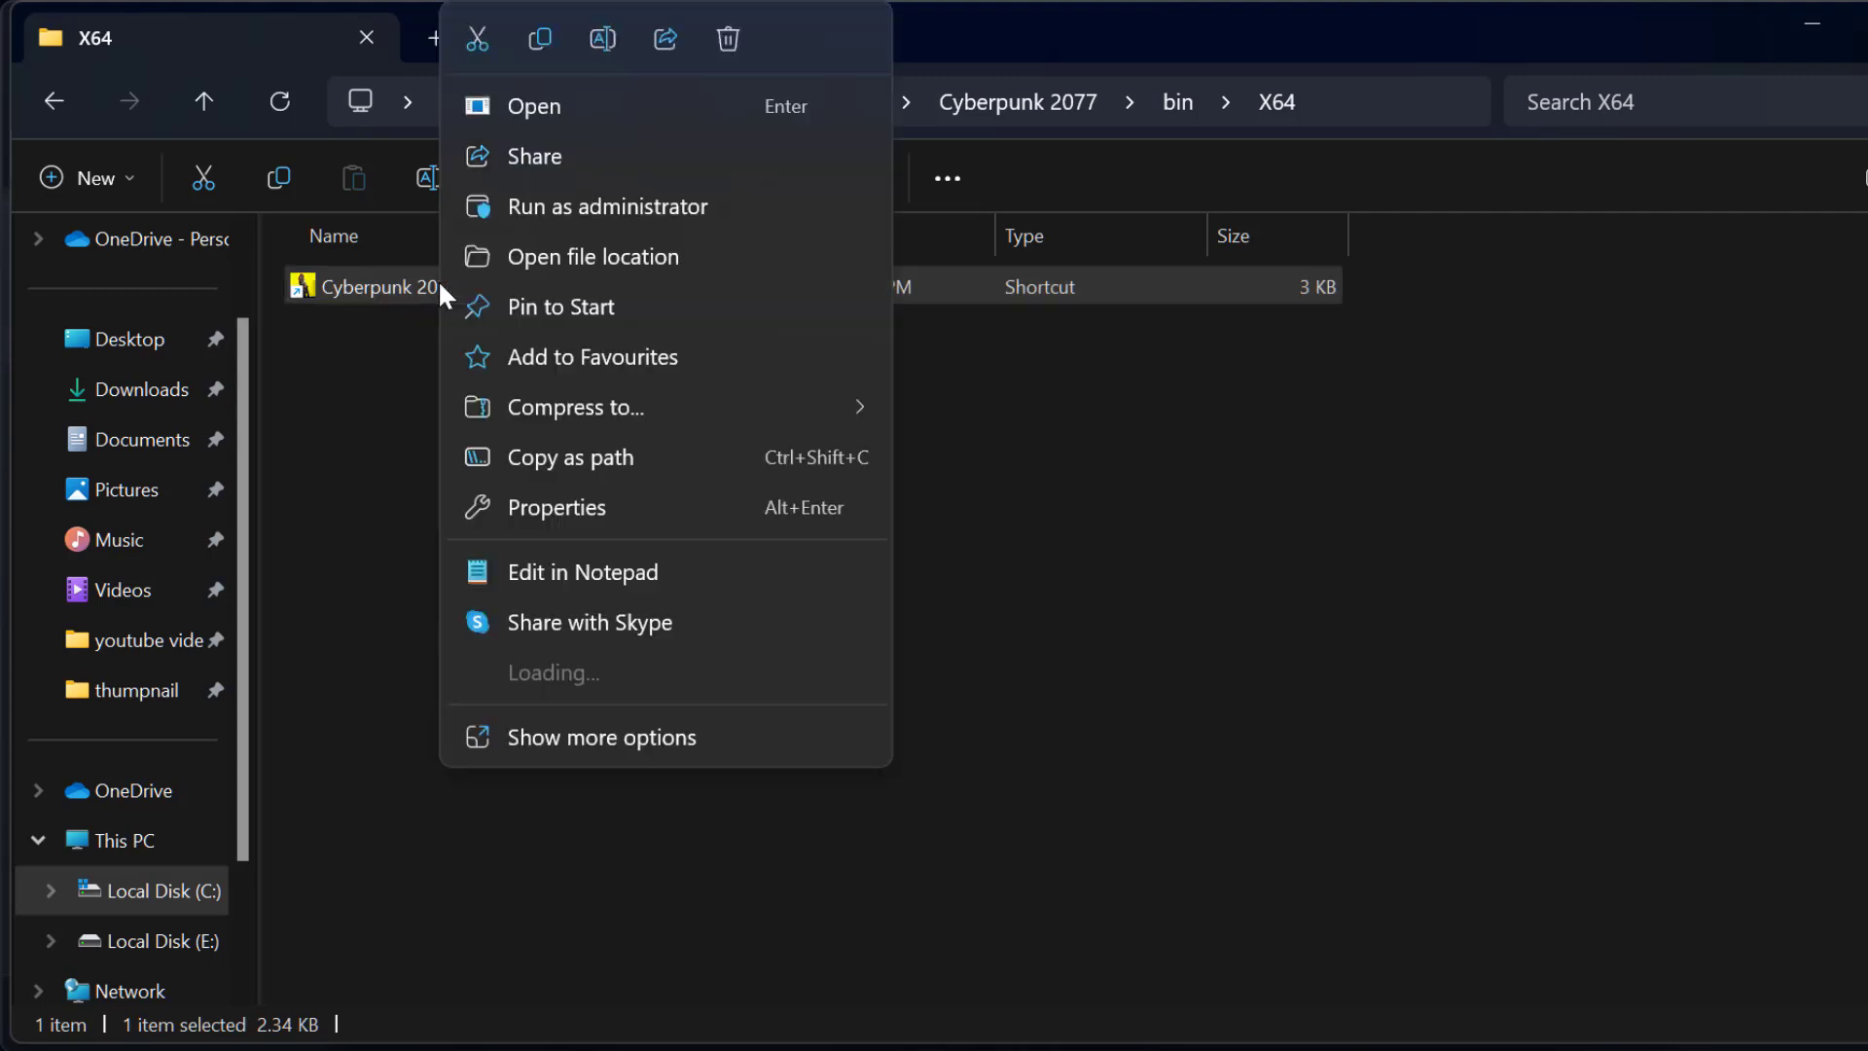
left_click(600, 505)
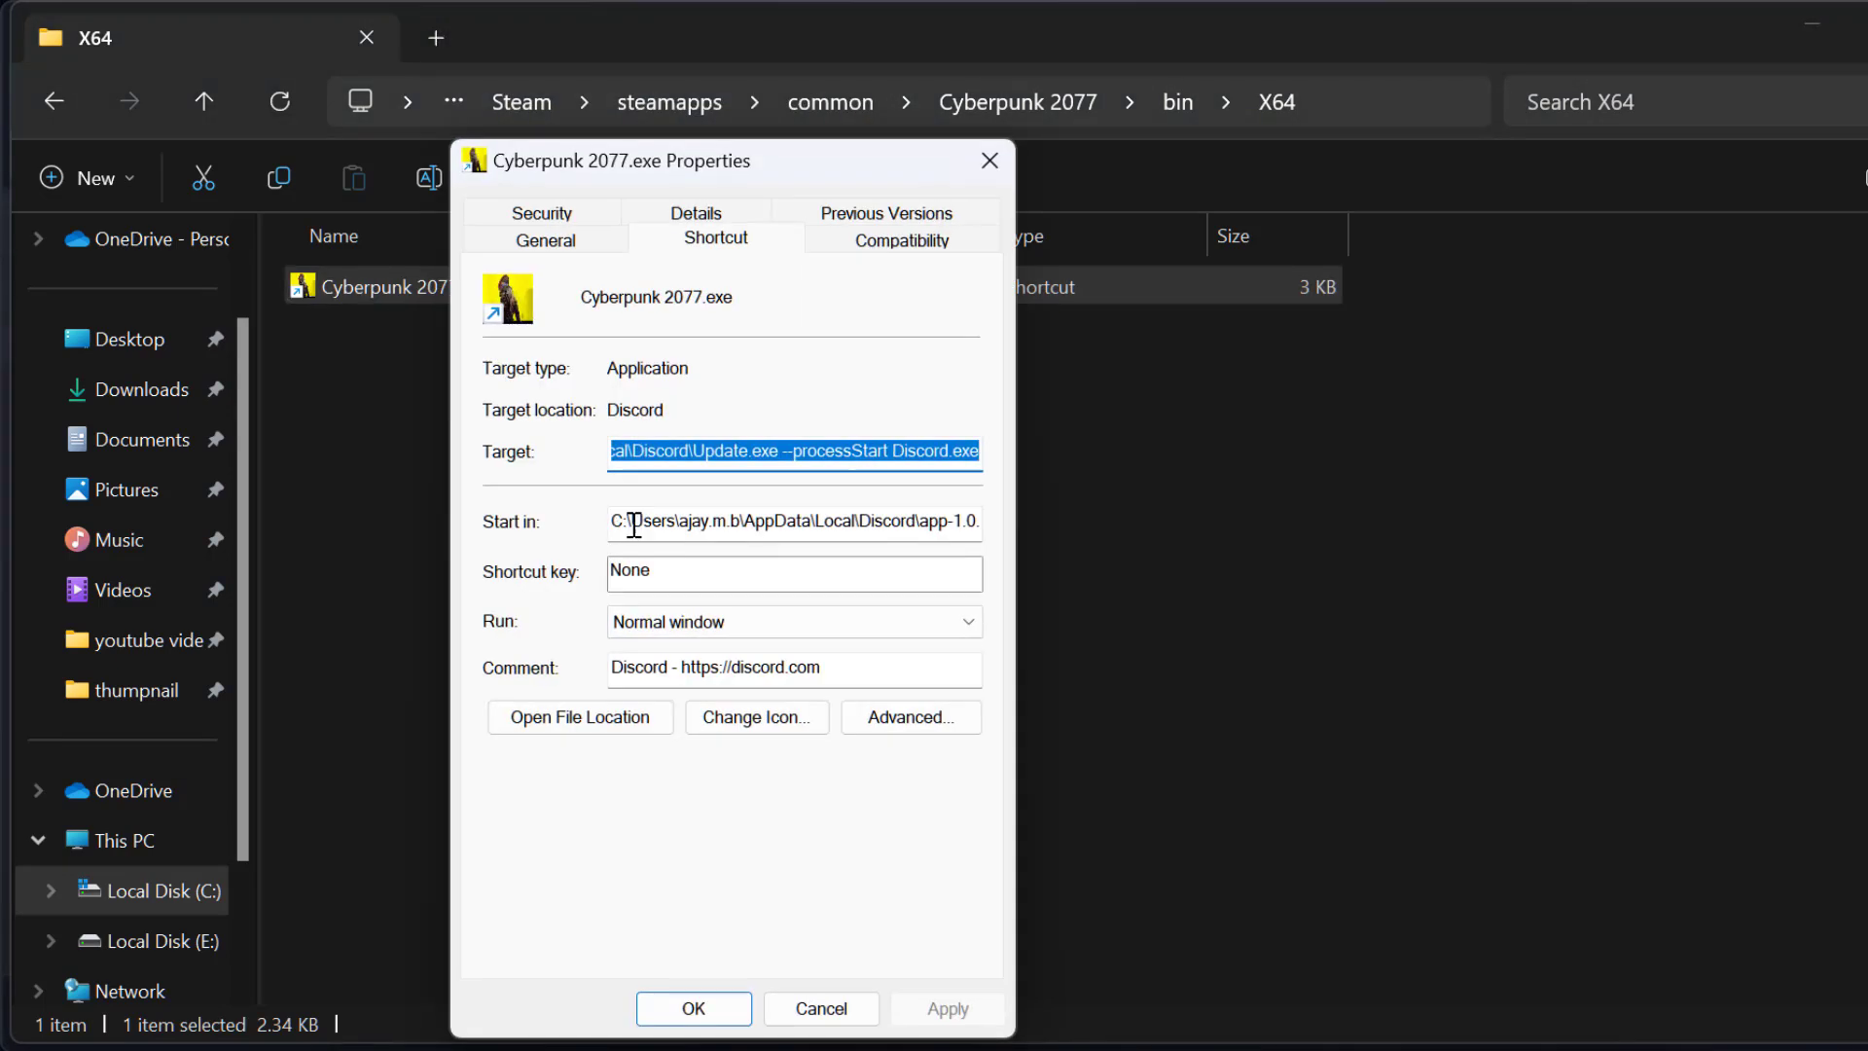
left_click(832, 249)
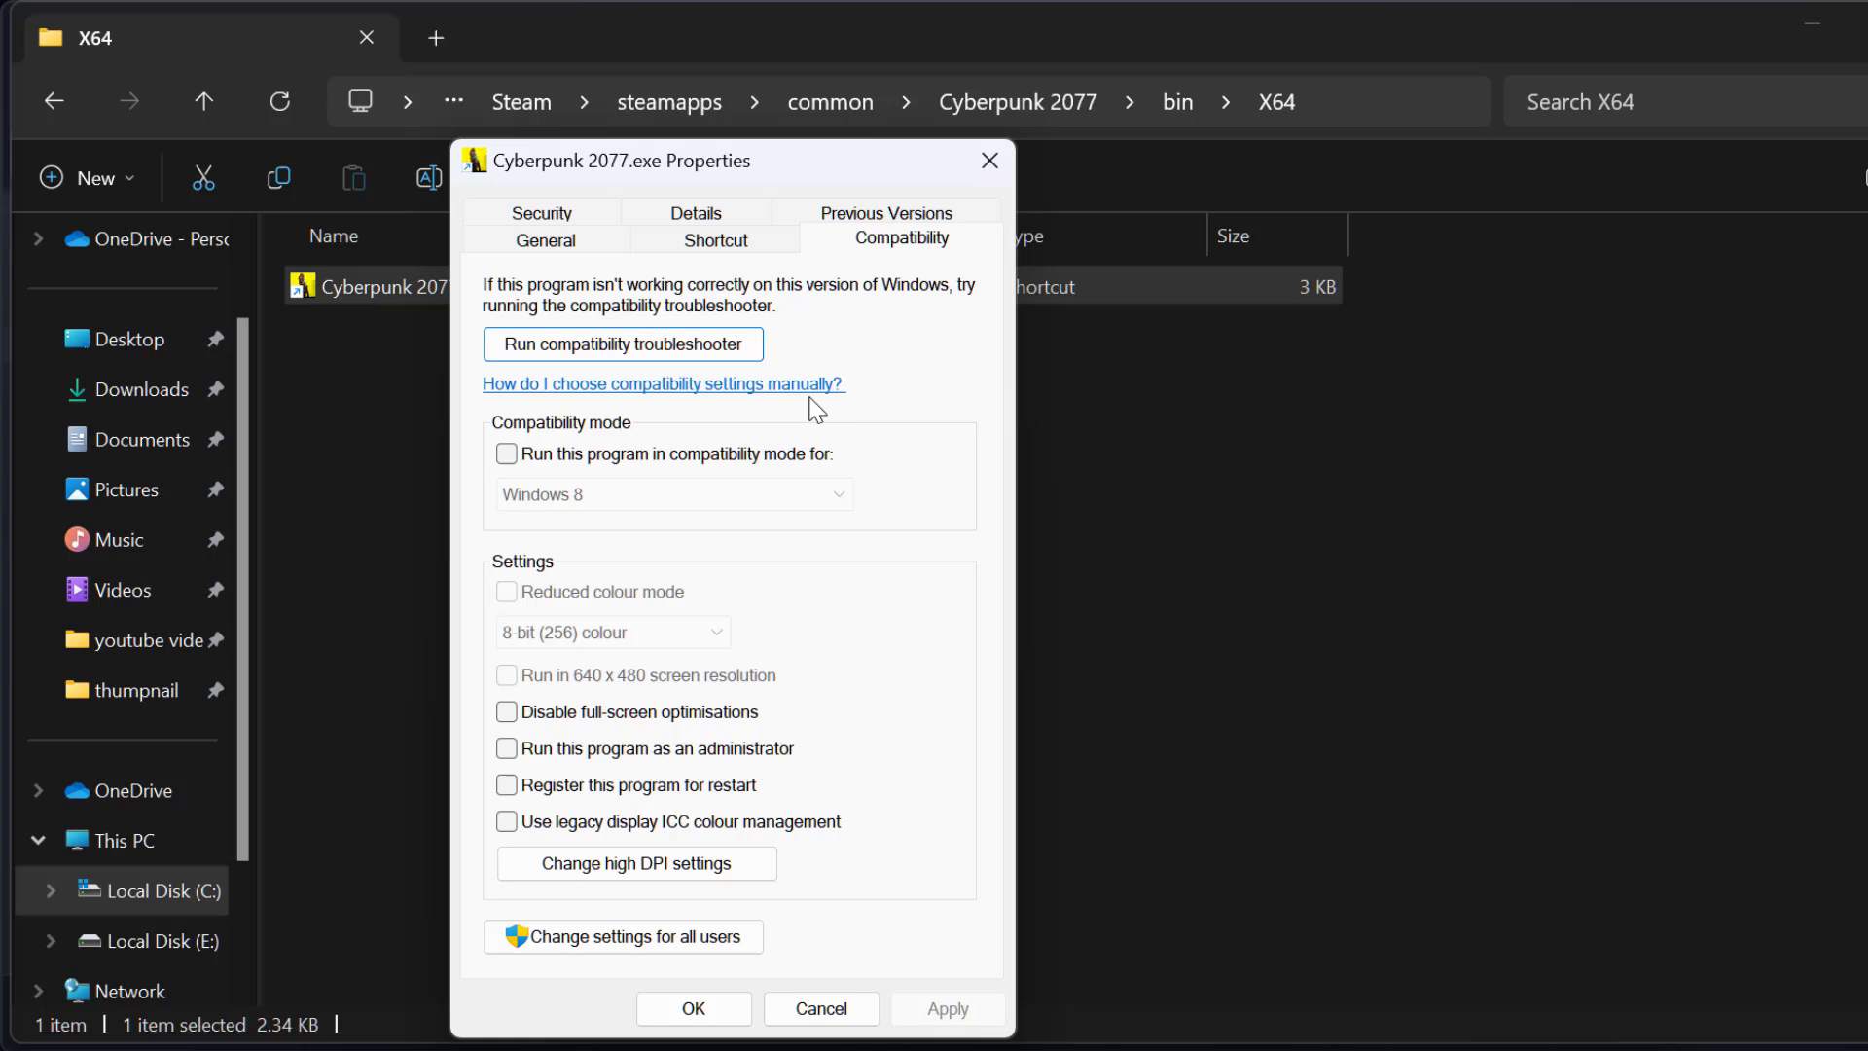
left_click(514, 751)
left_click(507, 712)
left_click(949, 1009)
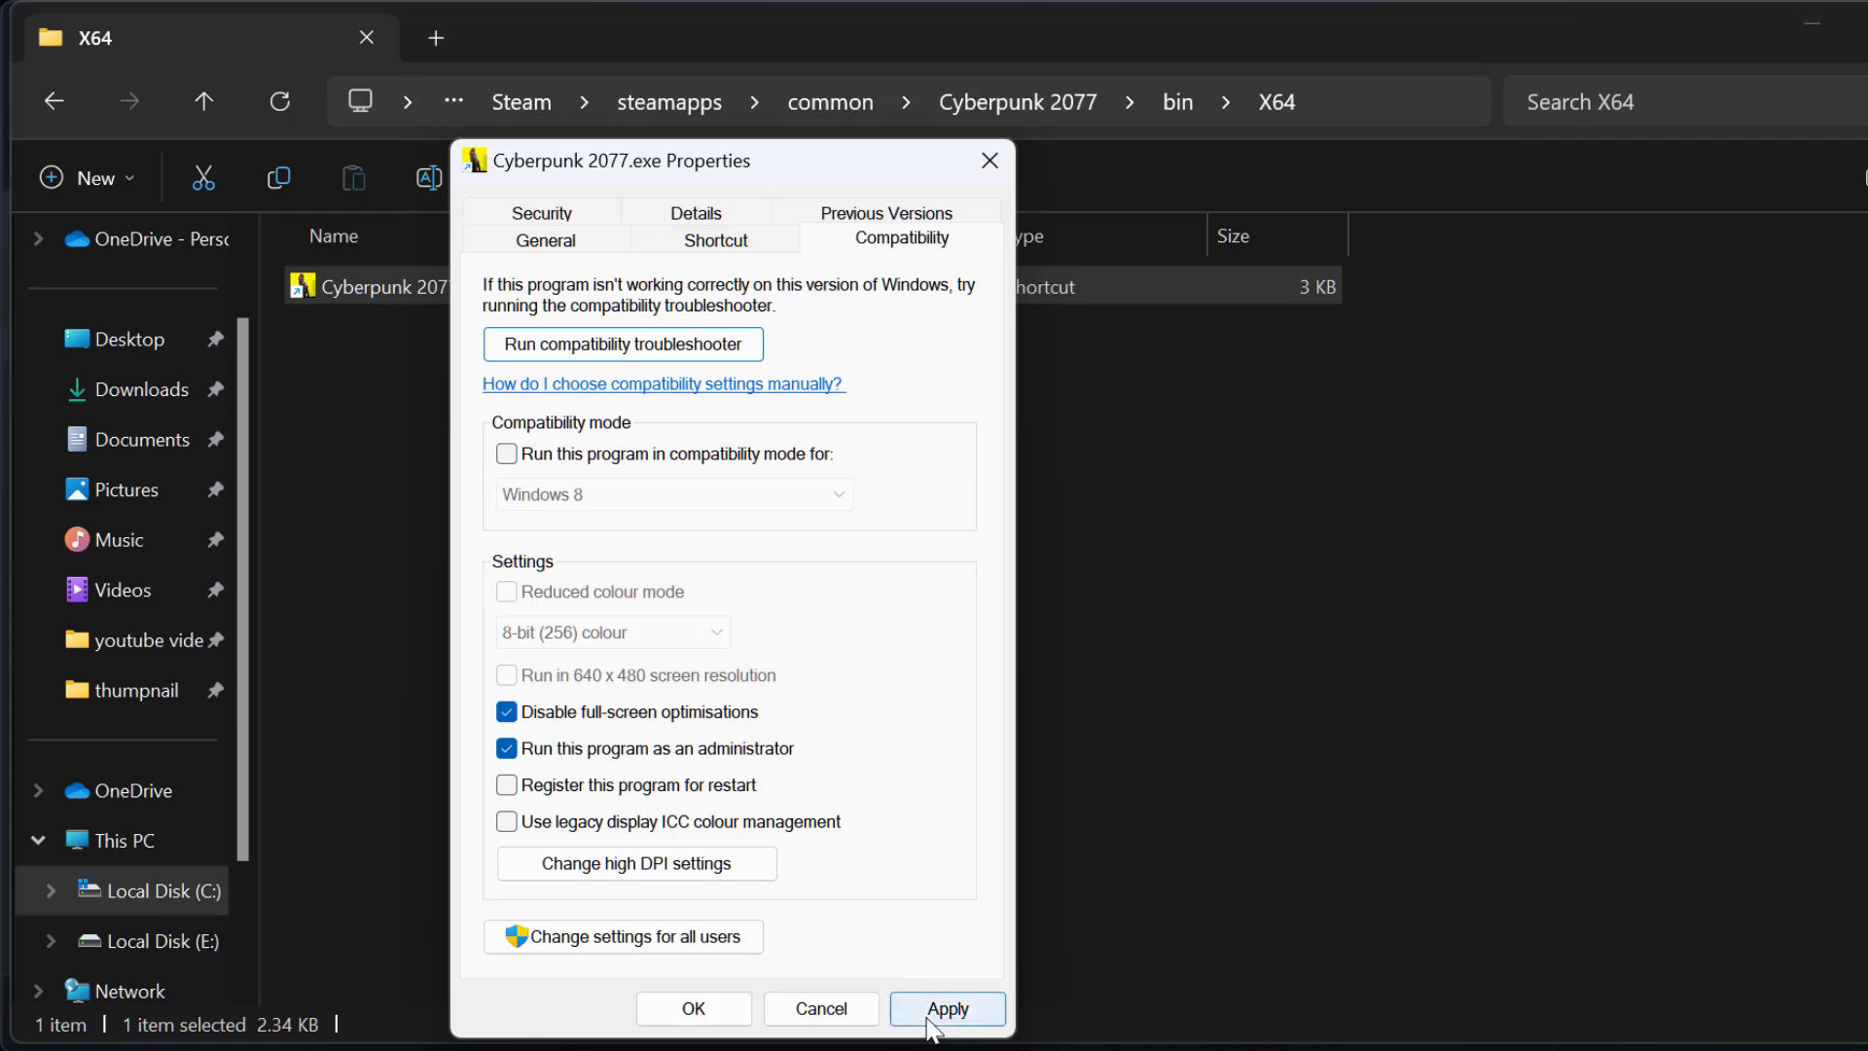
left_click(693, 1008)
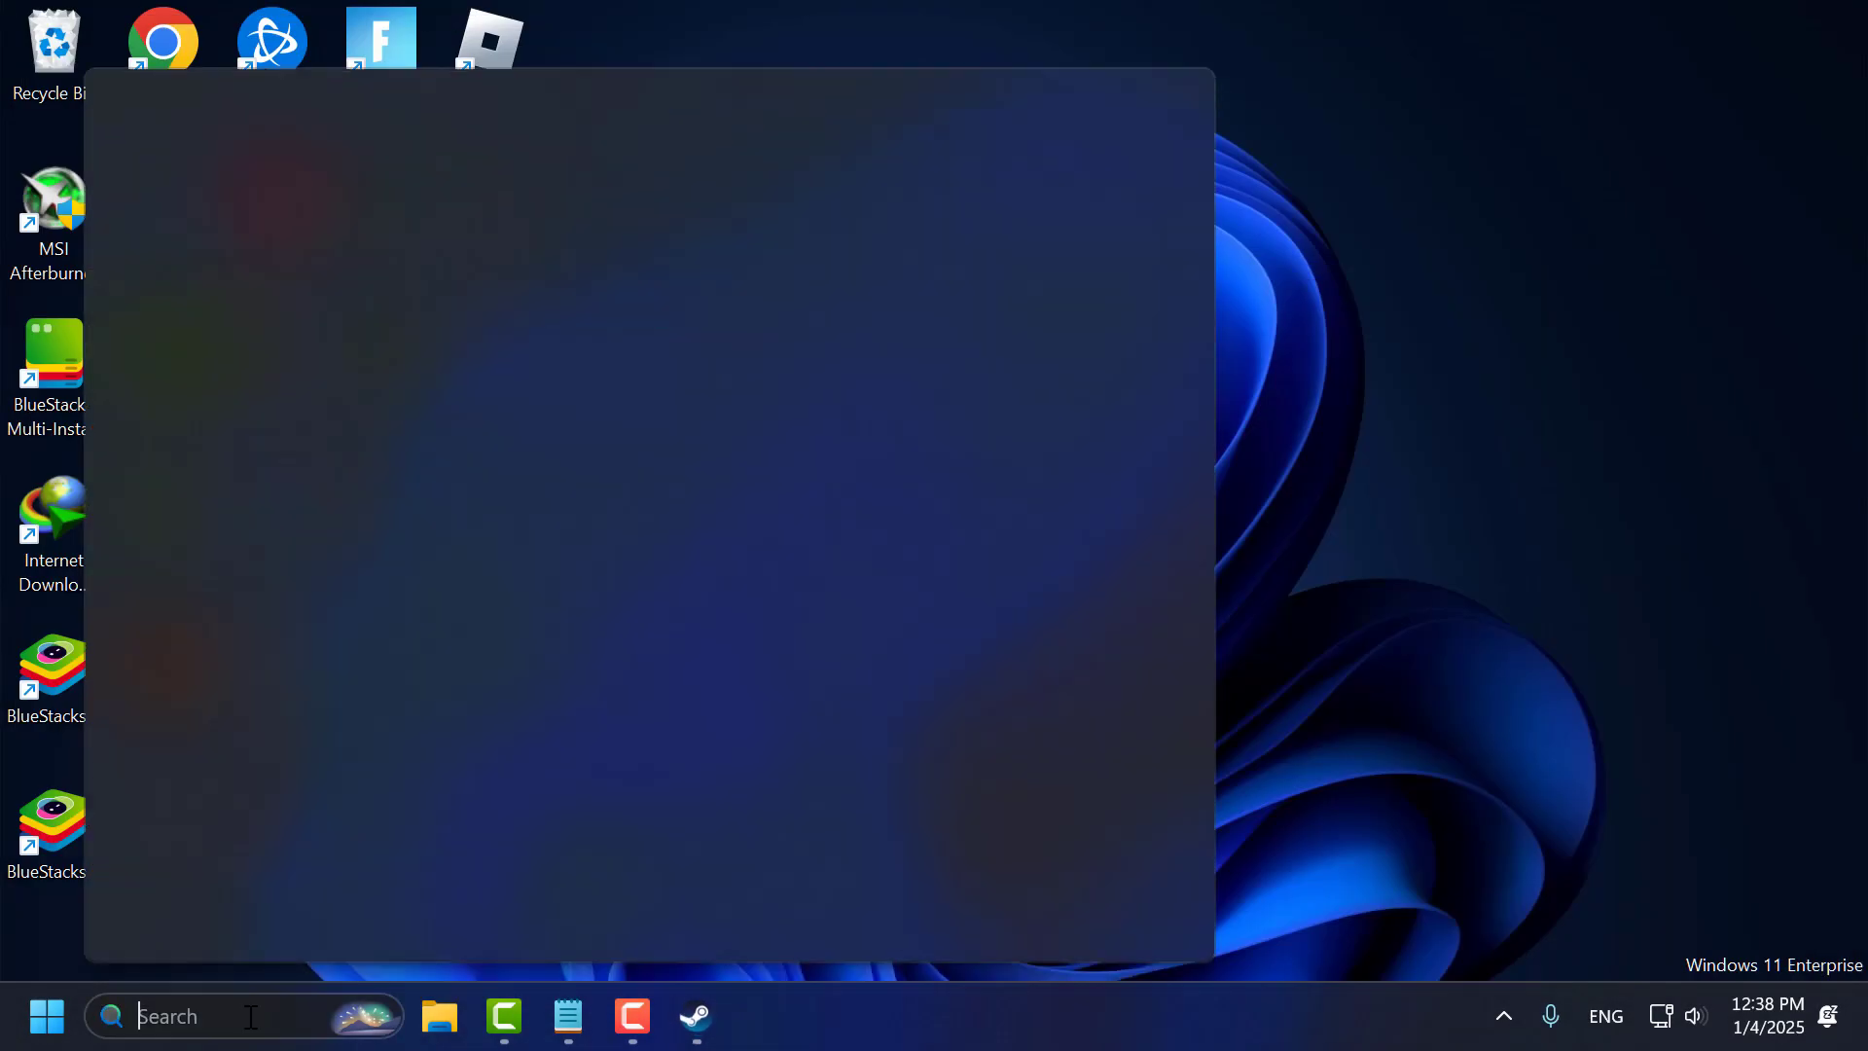
Open Graphics settings via search and start browsing for an app to customise
type("graphics settings")
left_click(267, 282)
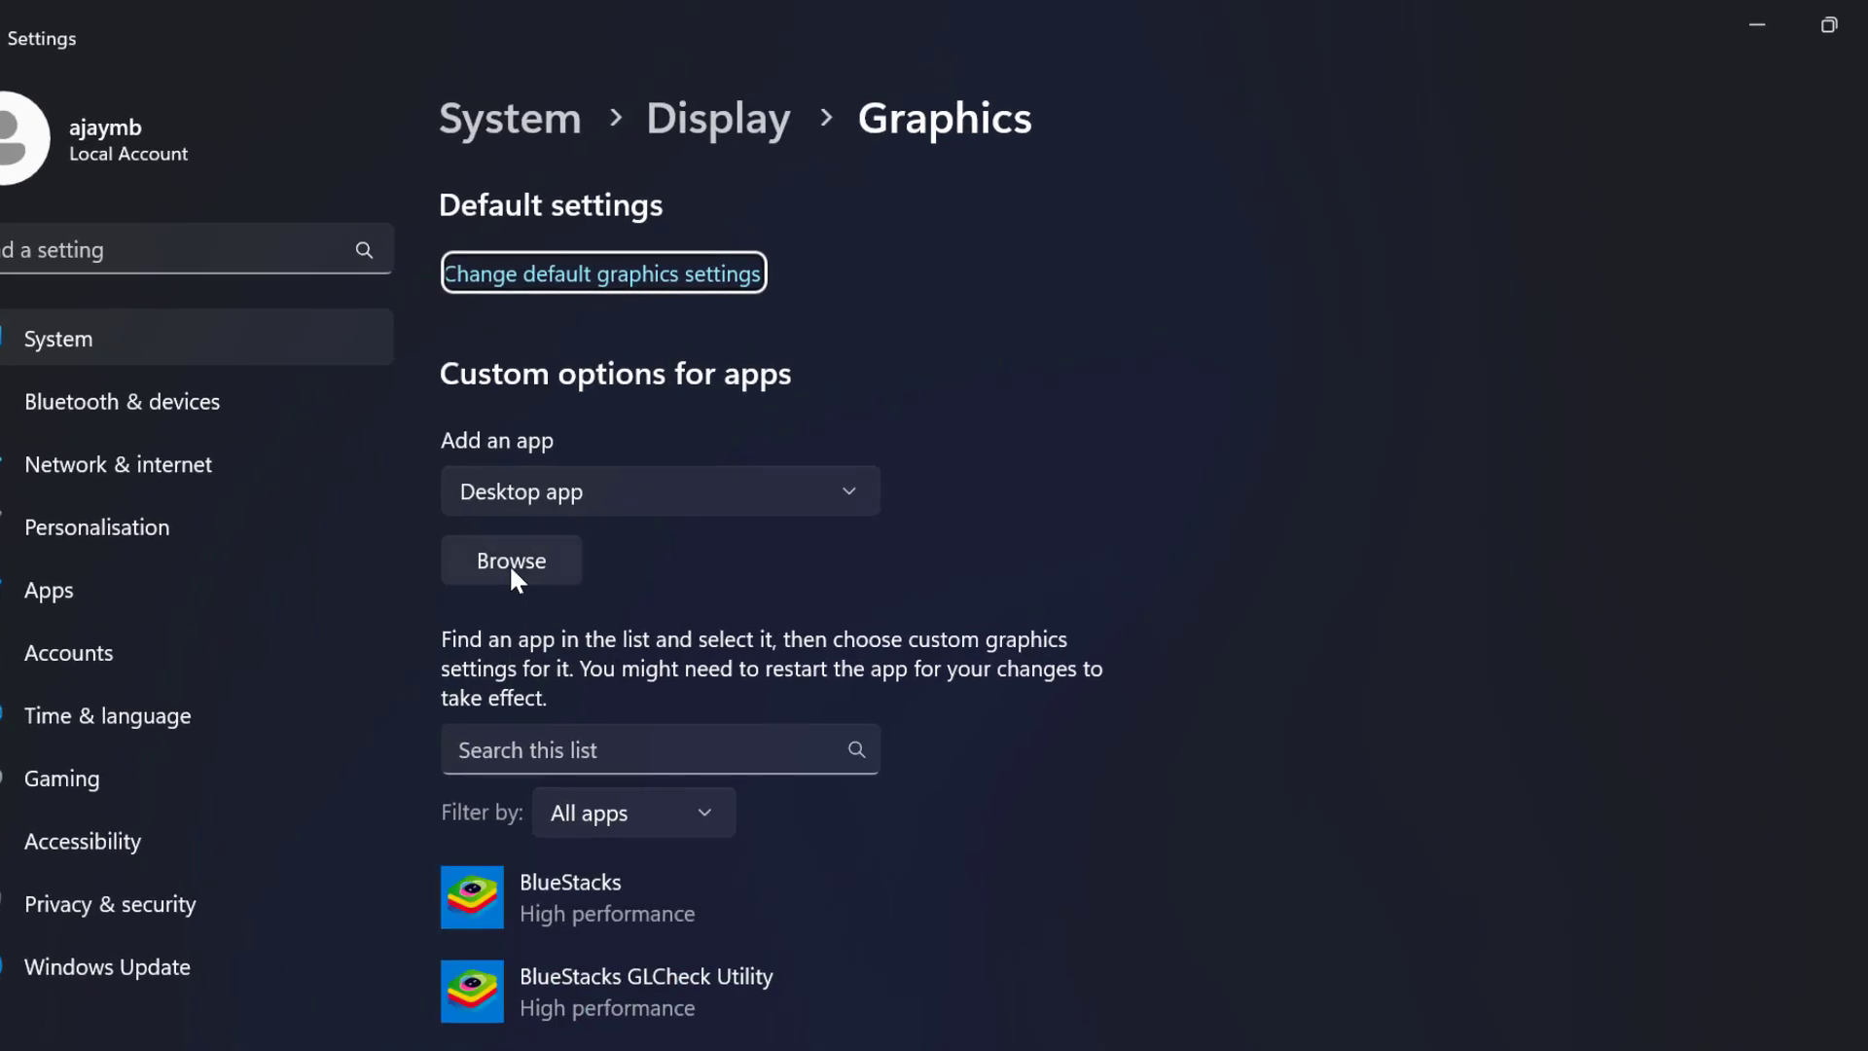
left_click(536, 562)
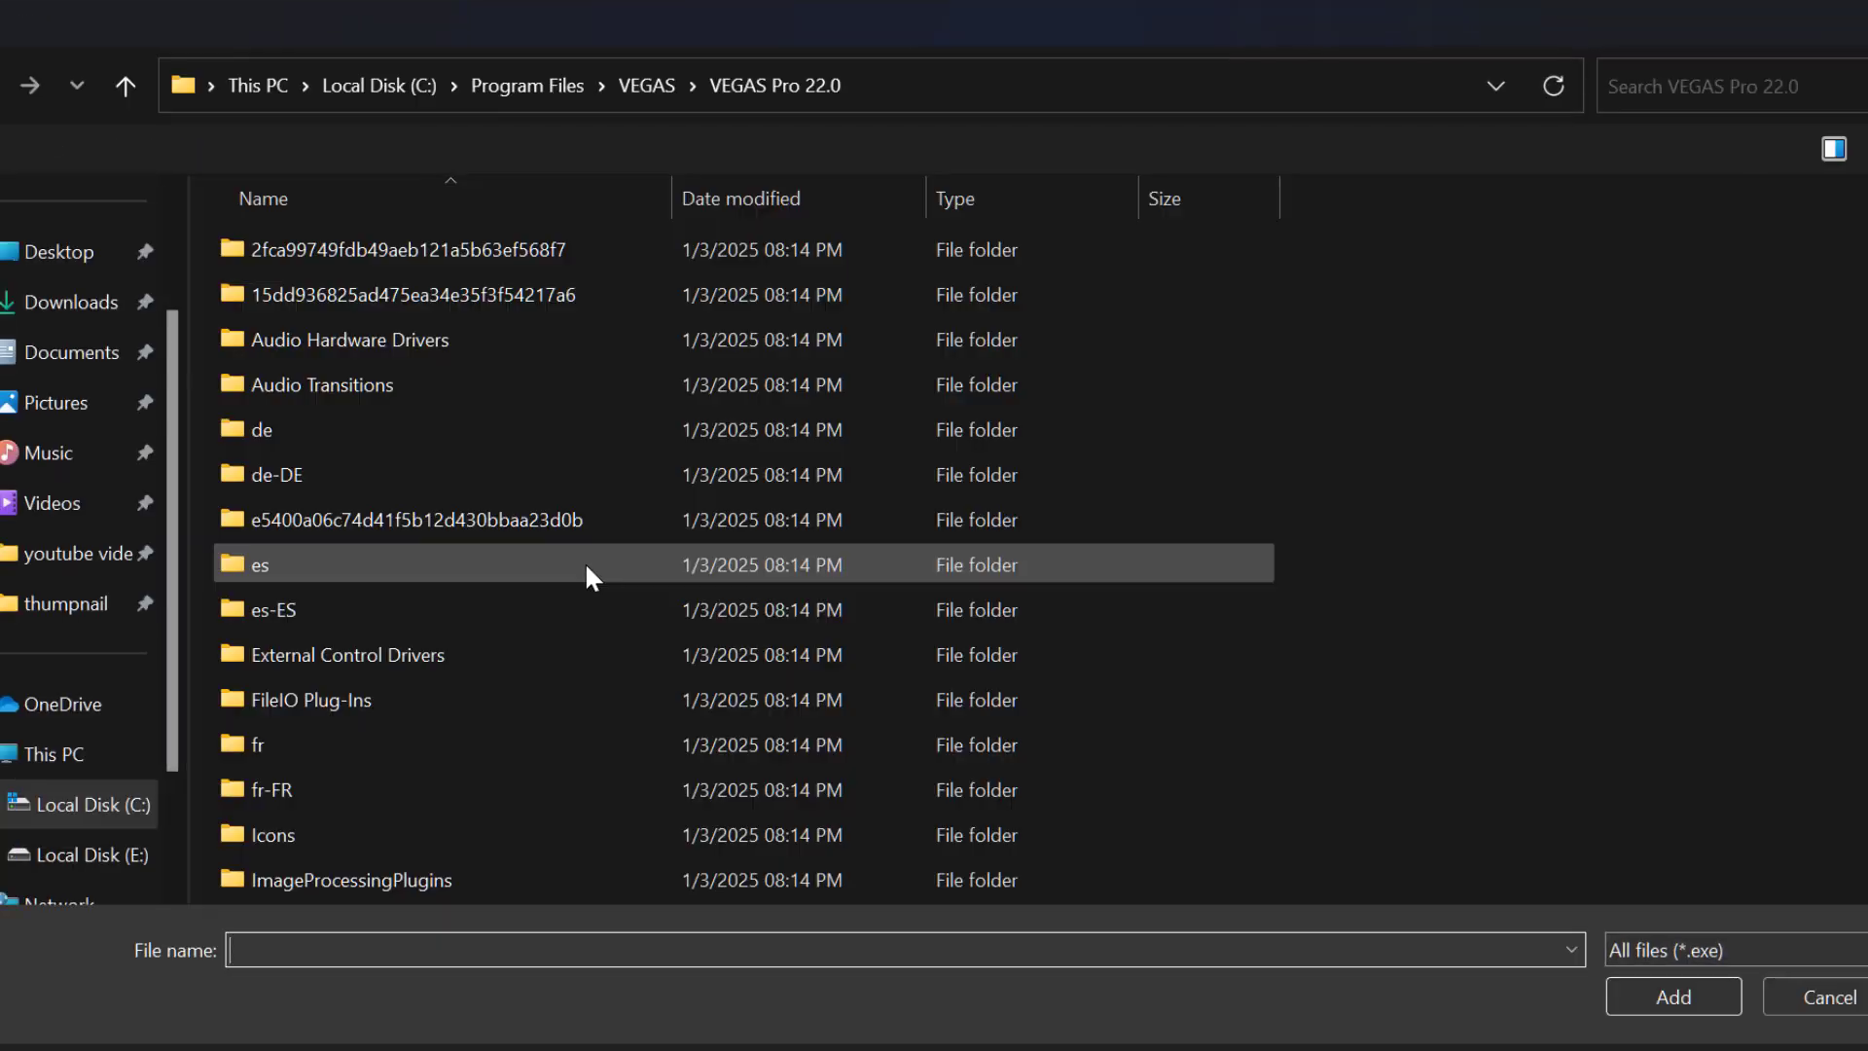
Navigate to C:\Program Files (x86)\Steam\steamapps\common\Cyberpunk 2077\bin\X64
left_click(71, 805)
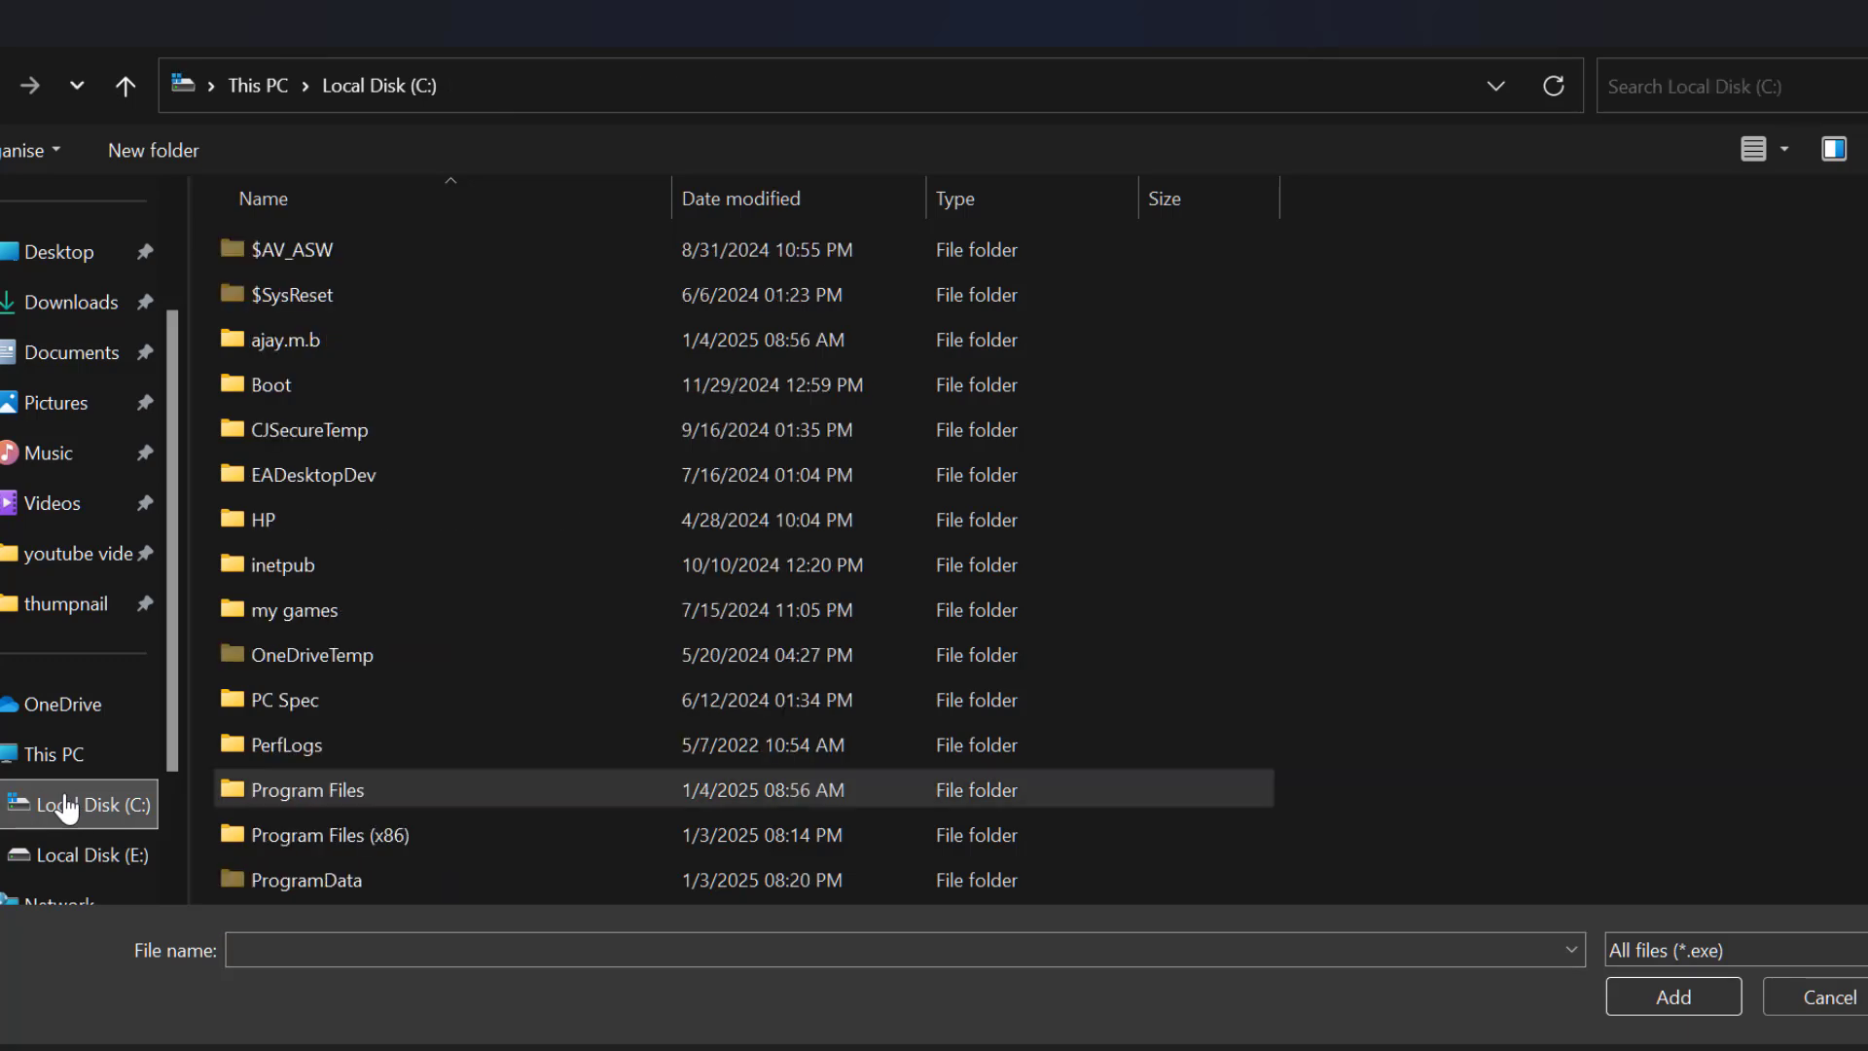
double_click(341, 835)
scroll(370, 604, "down", 7)
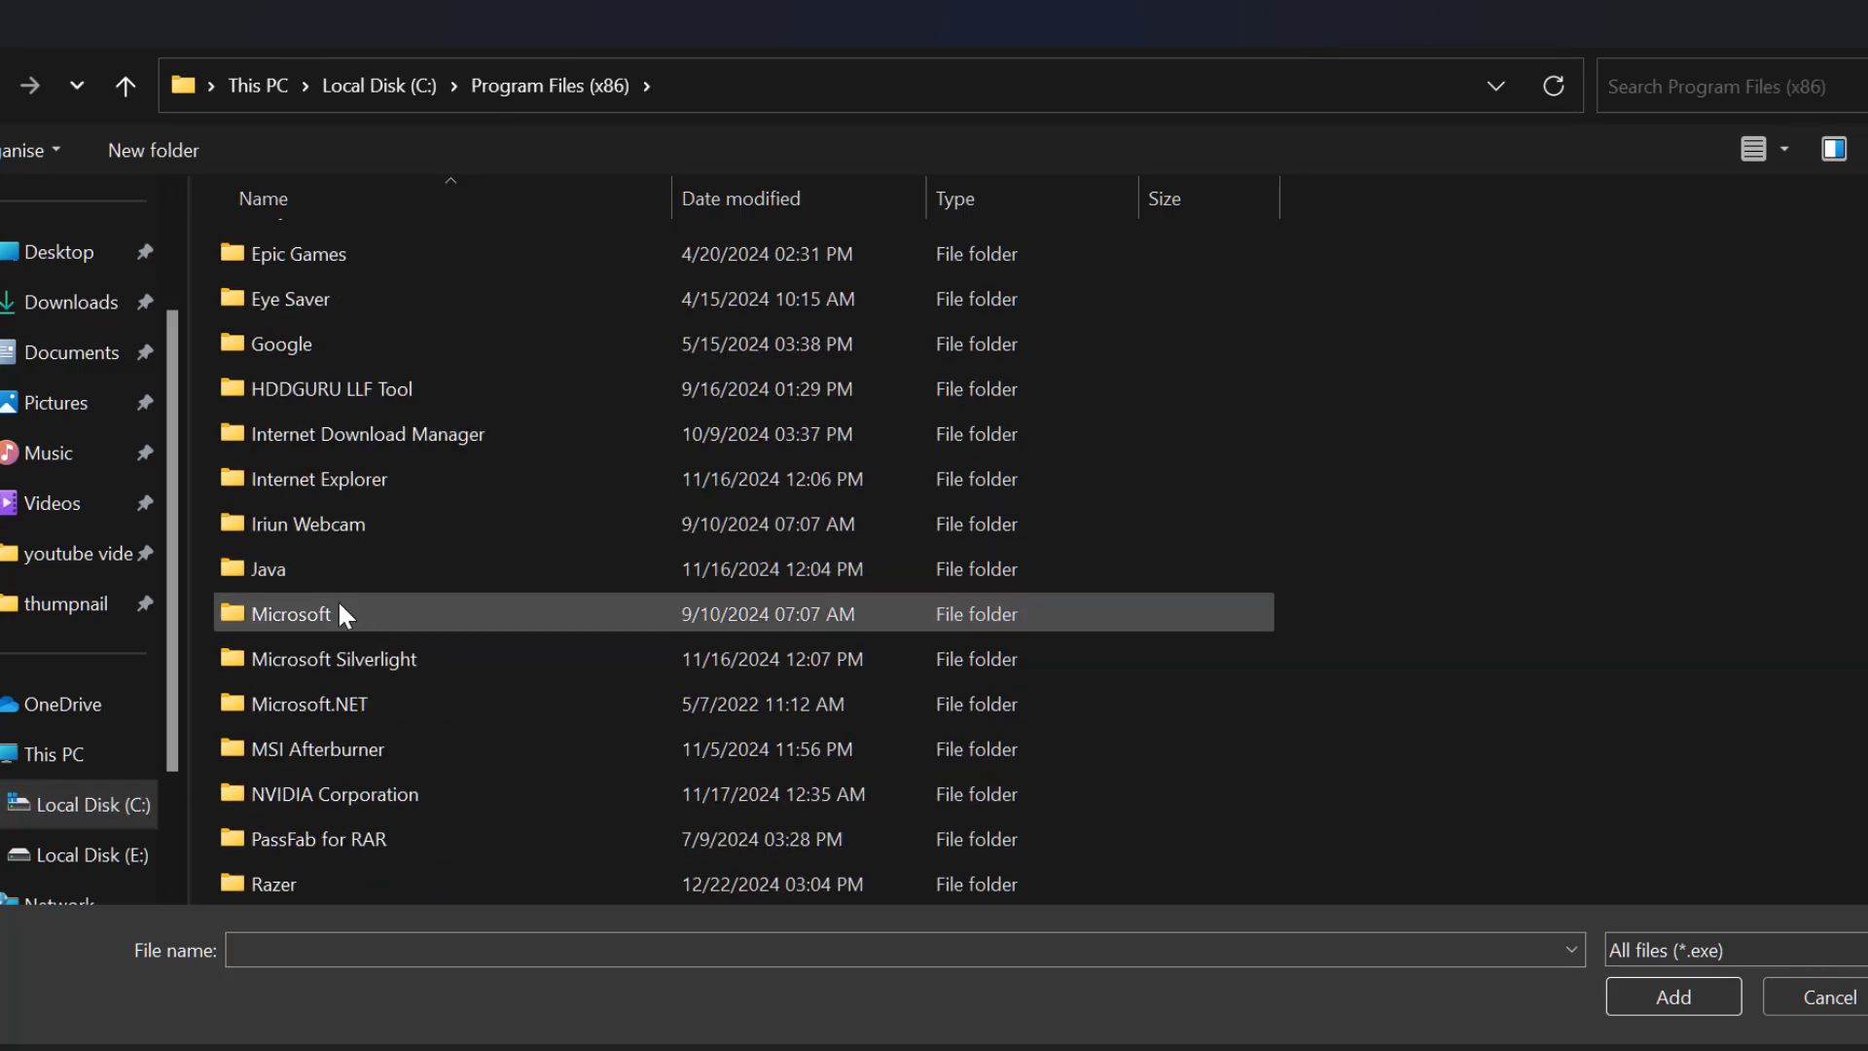
key("s")
double_click(334, 487)
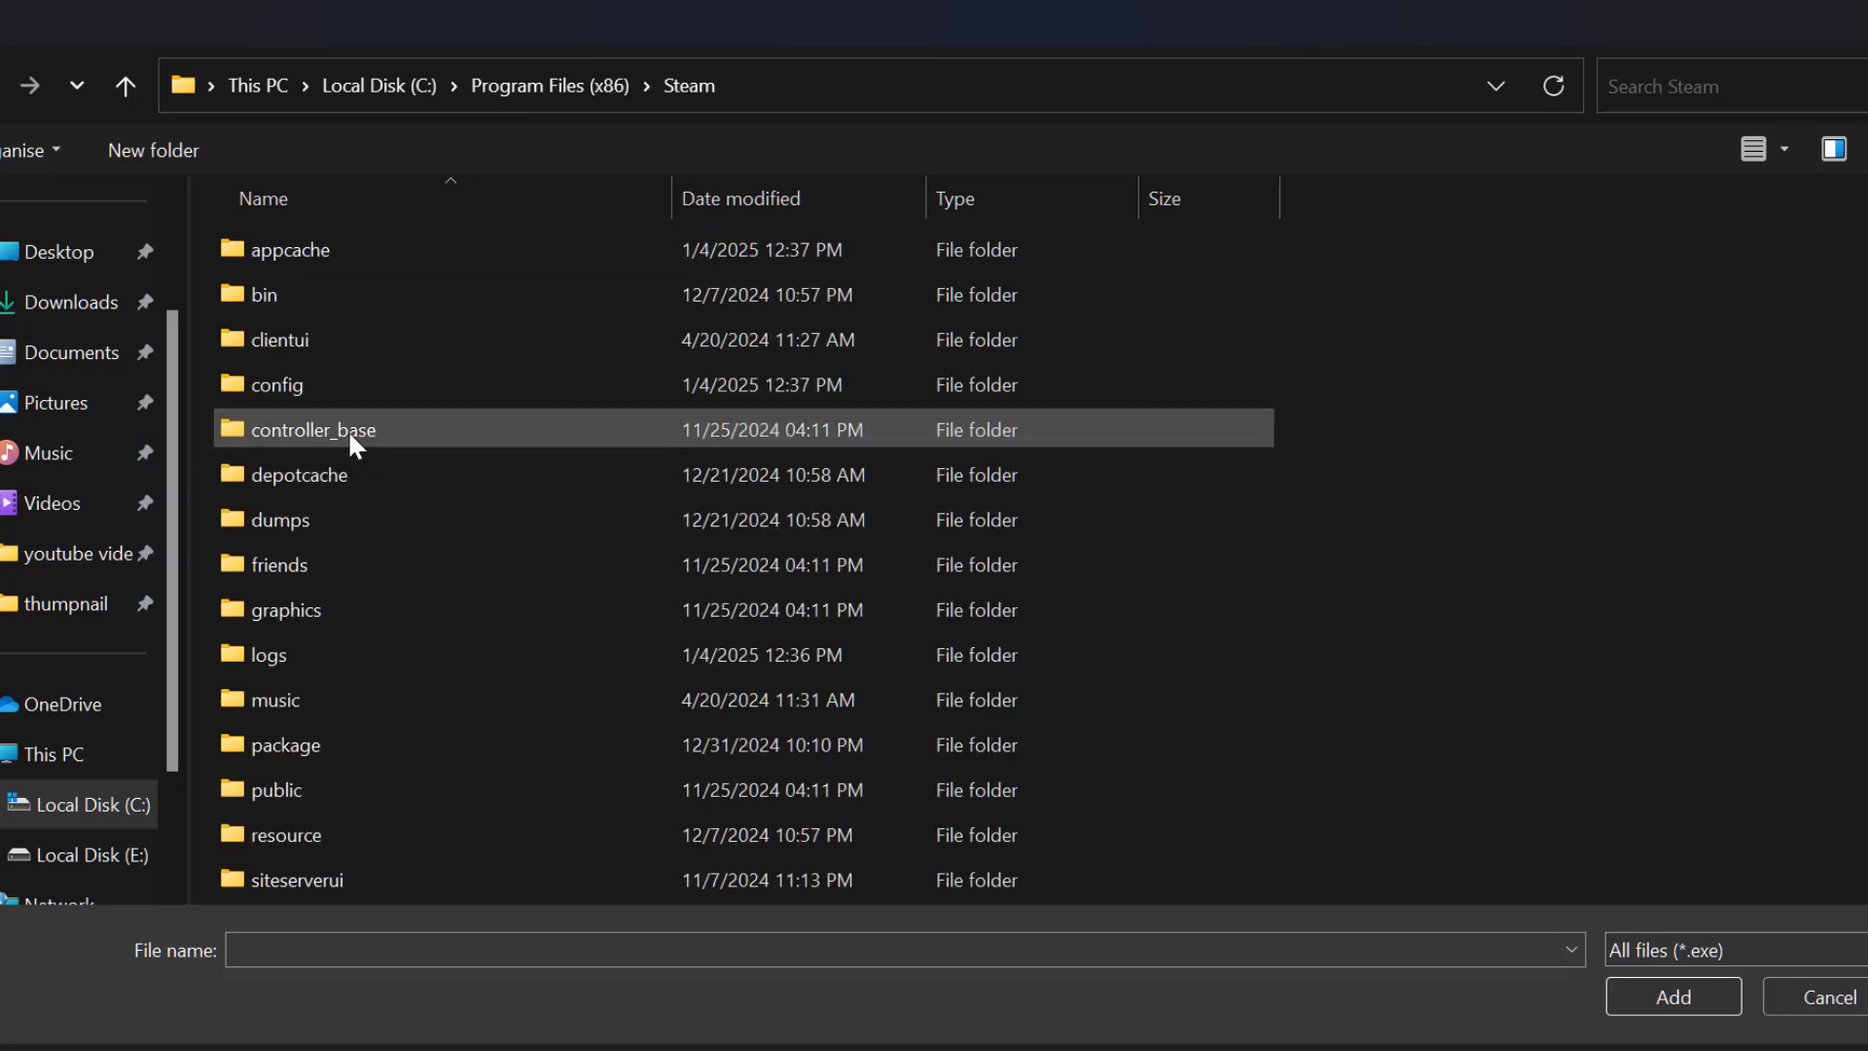
key("s")
scroll(339, 633, "down", 2)
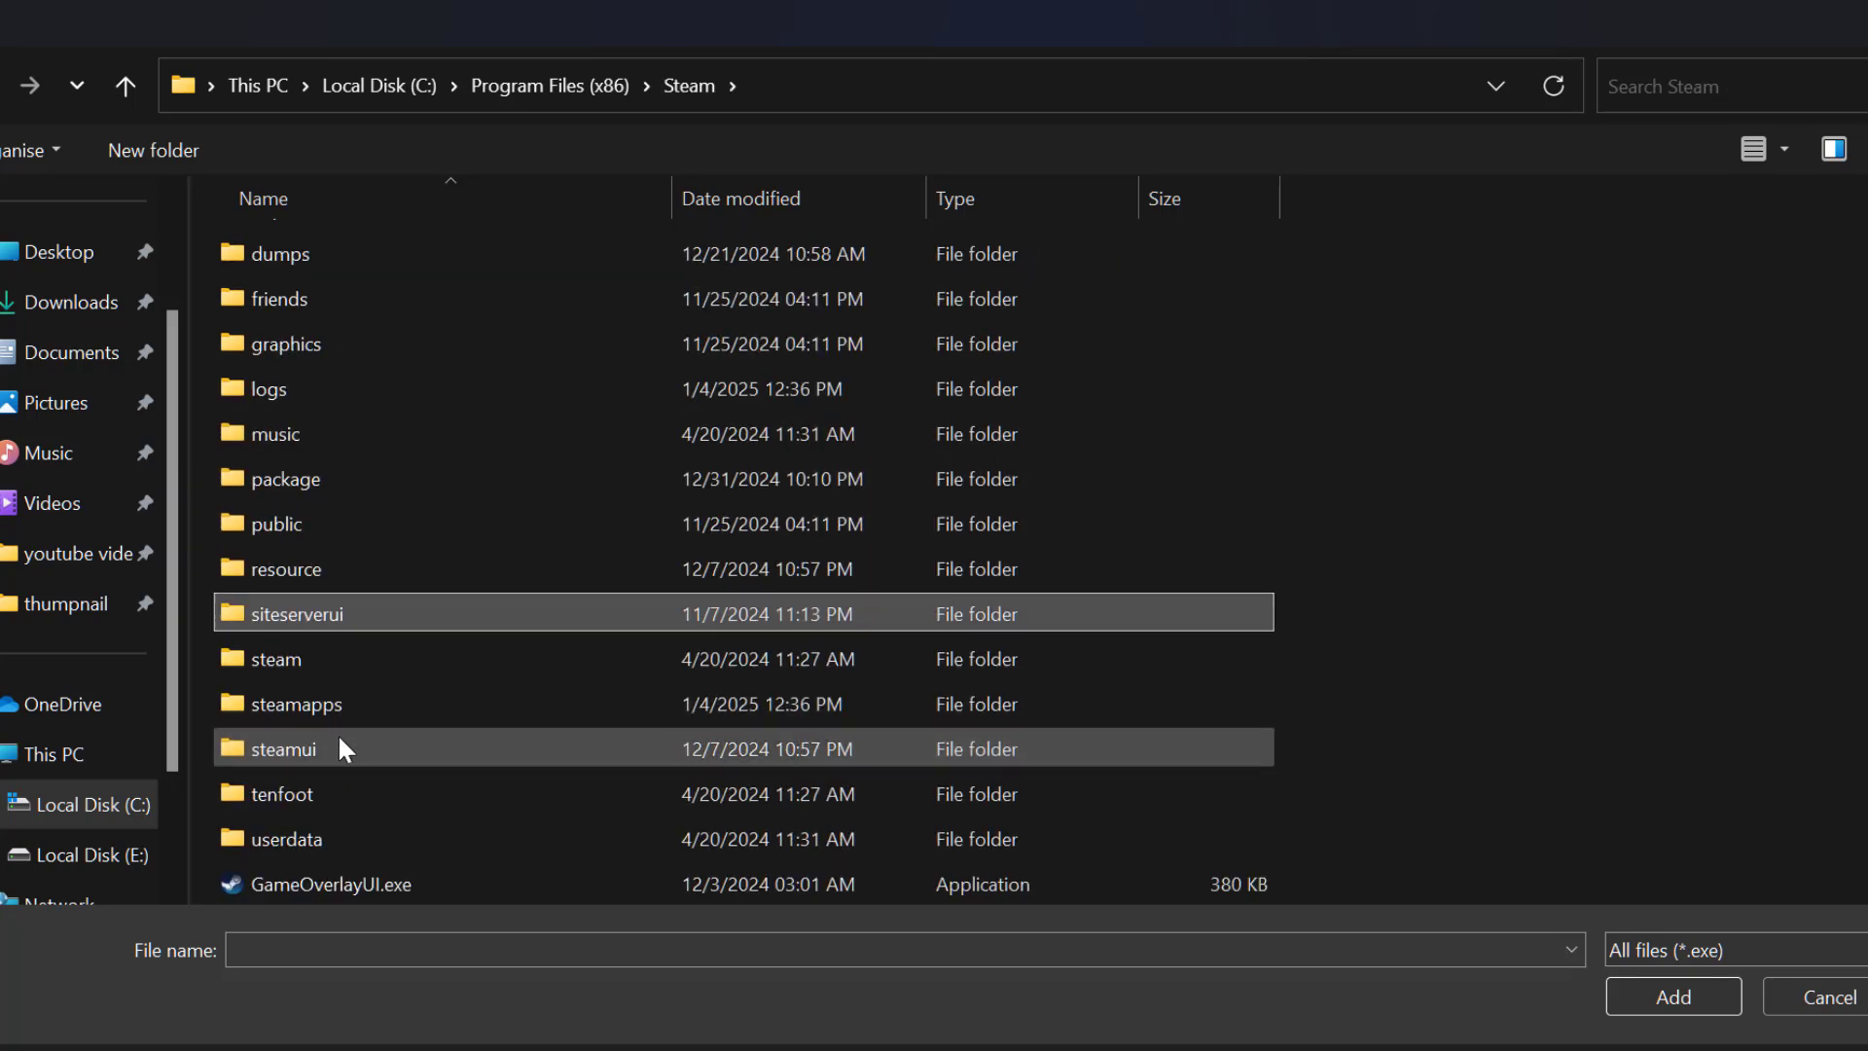
left_click(329, 710)
double_click(329, 713)
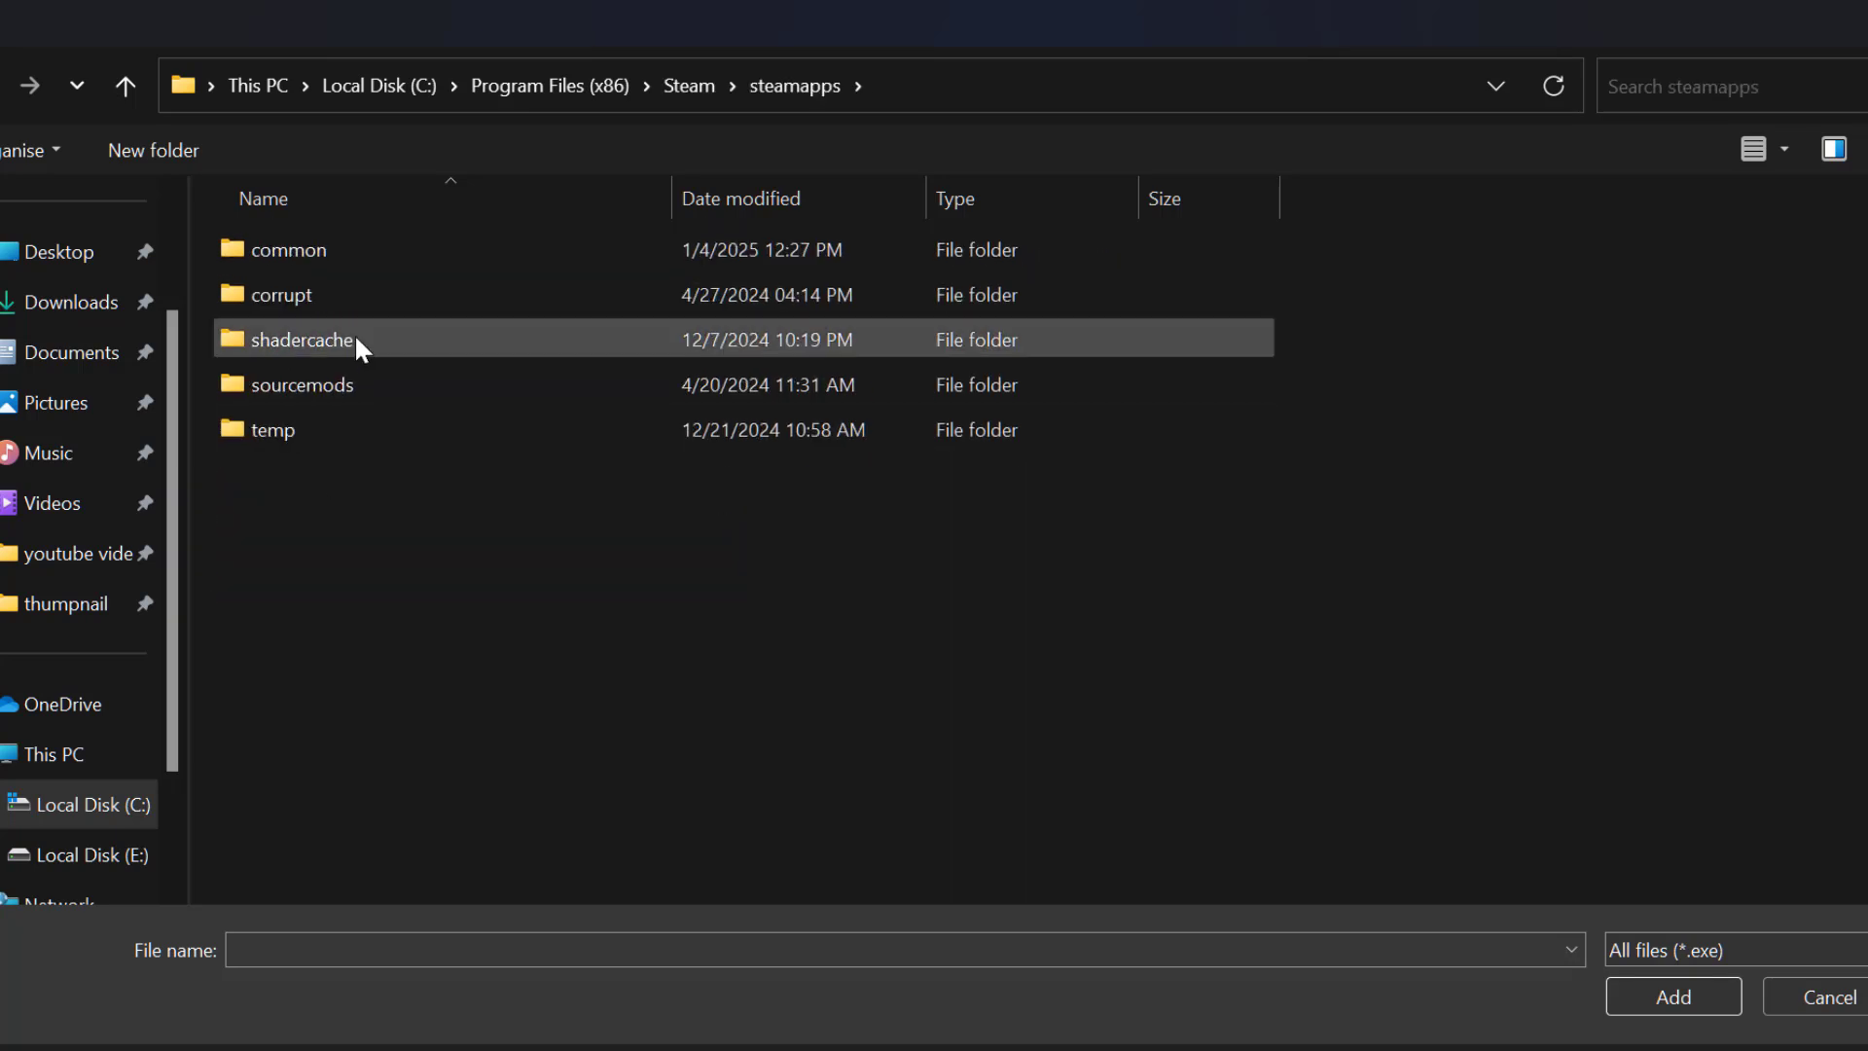
double_click(331, 250)
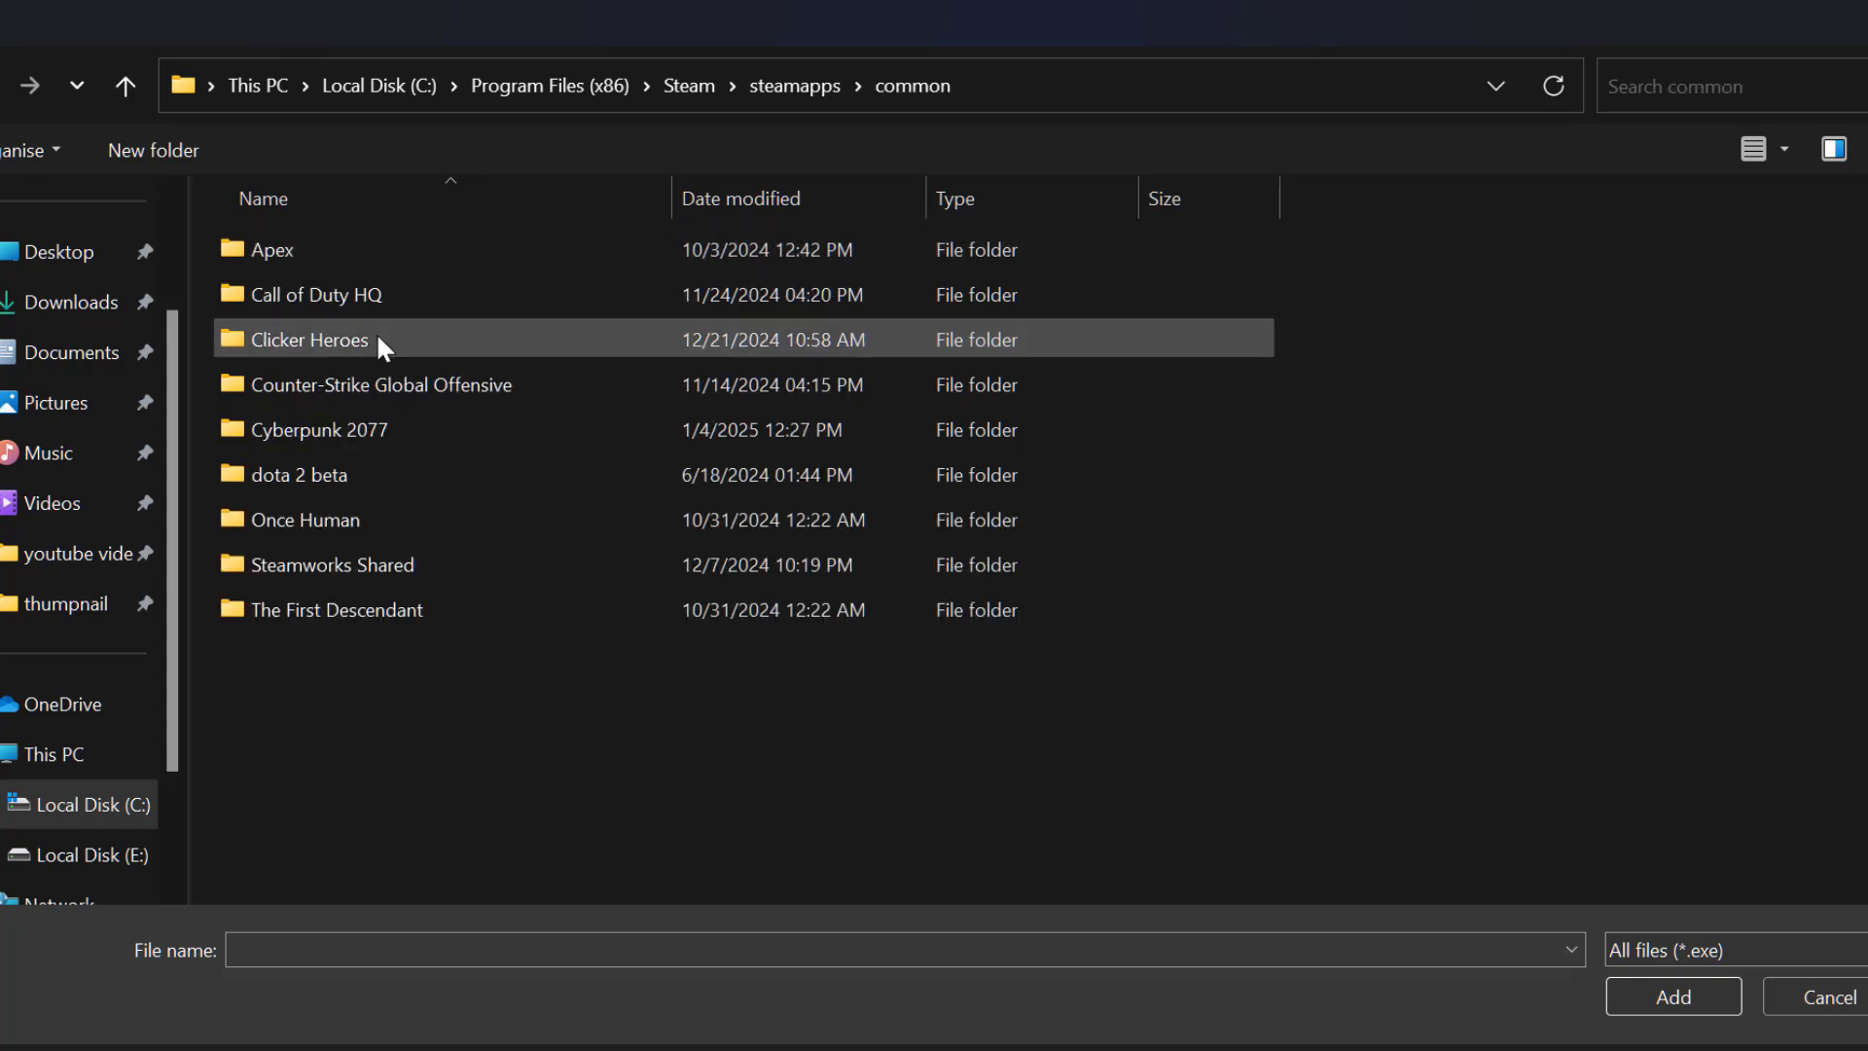
double_click(368, 438)
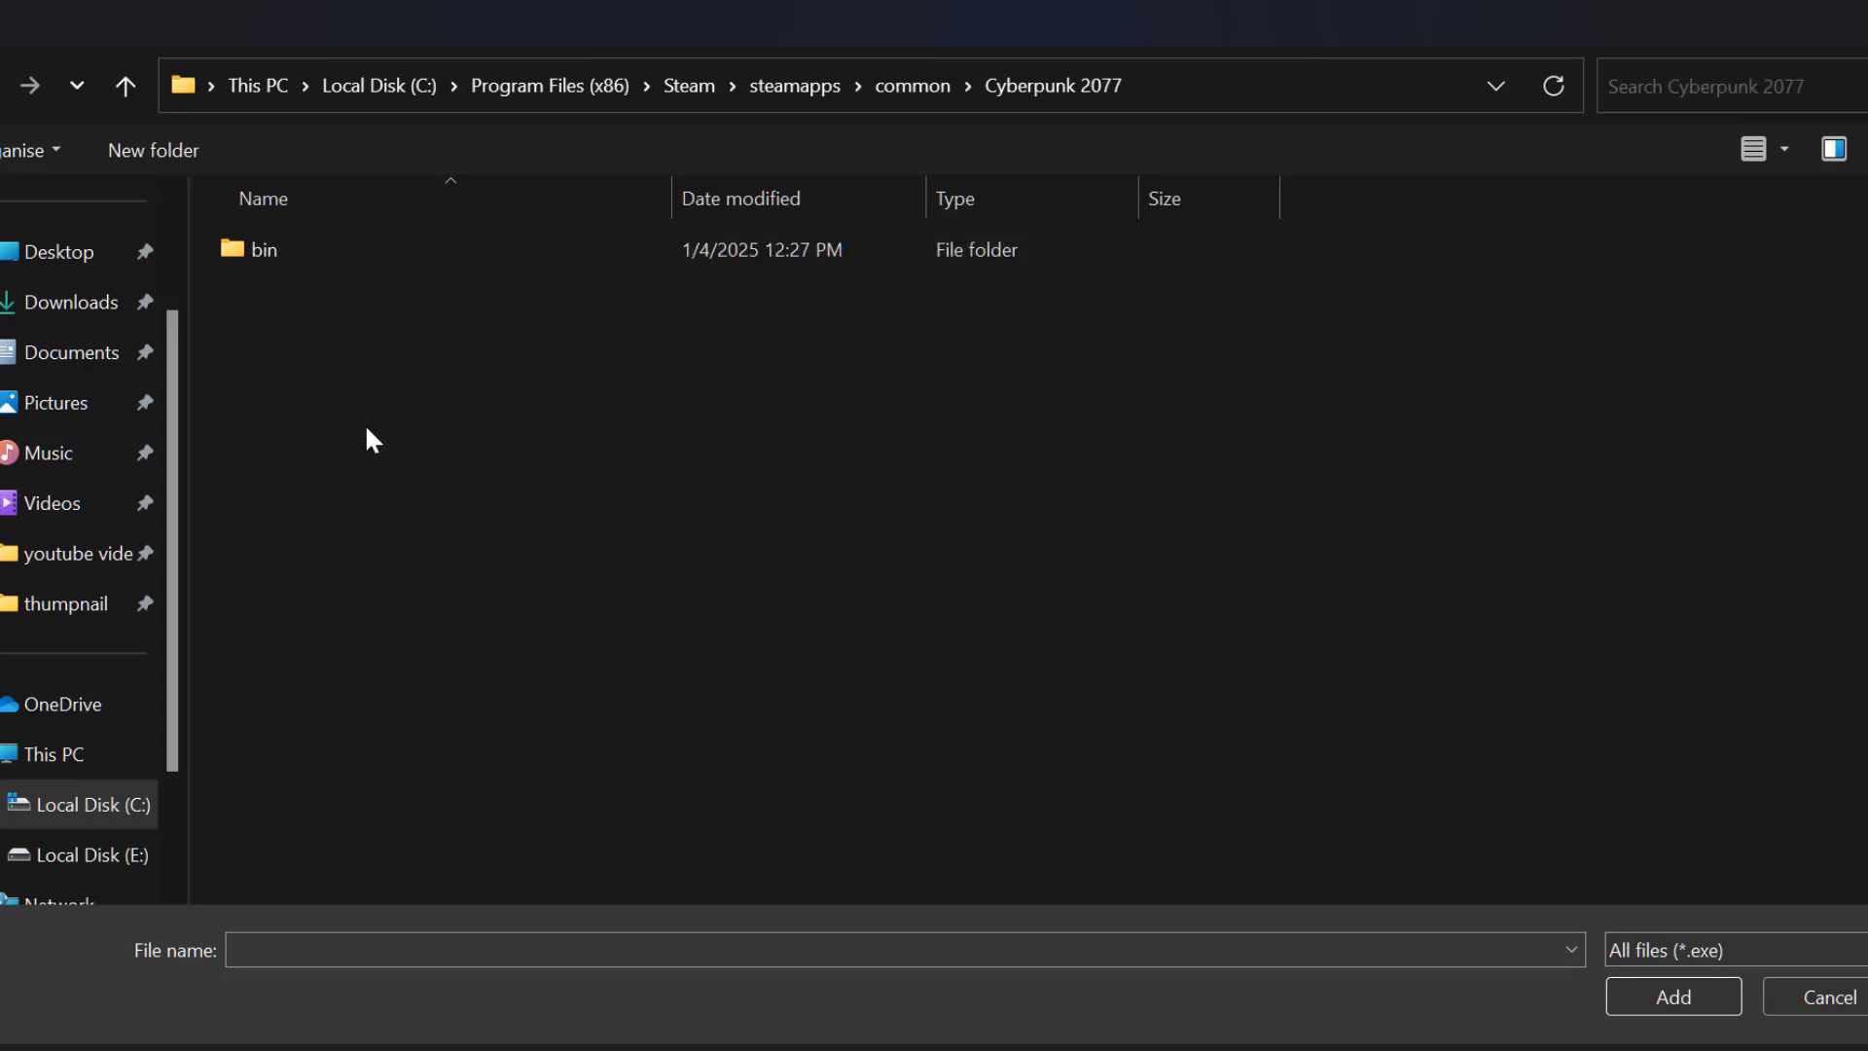
double_click(312, 259)
double_click(312, 258)
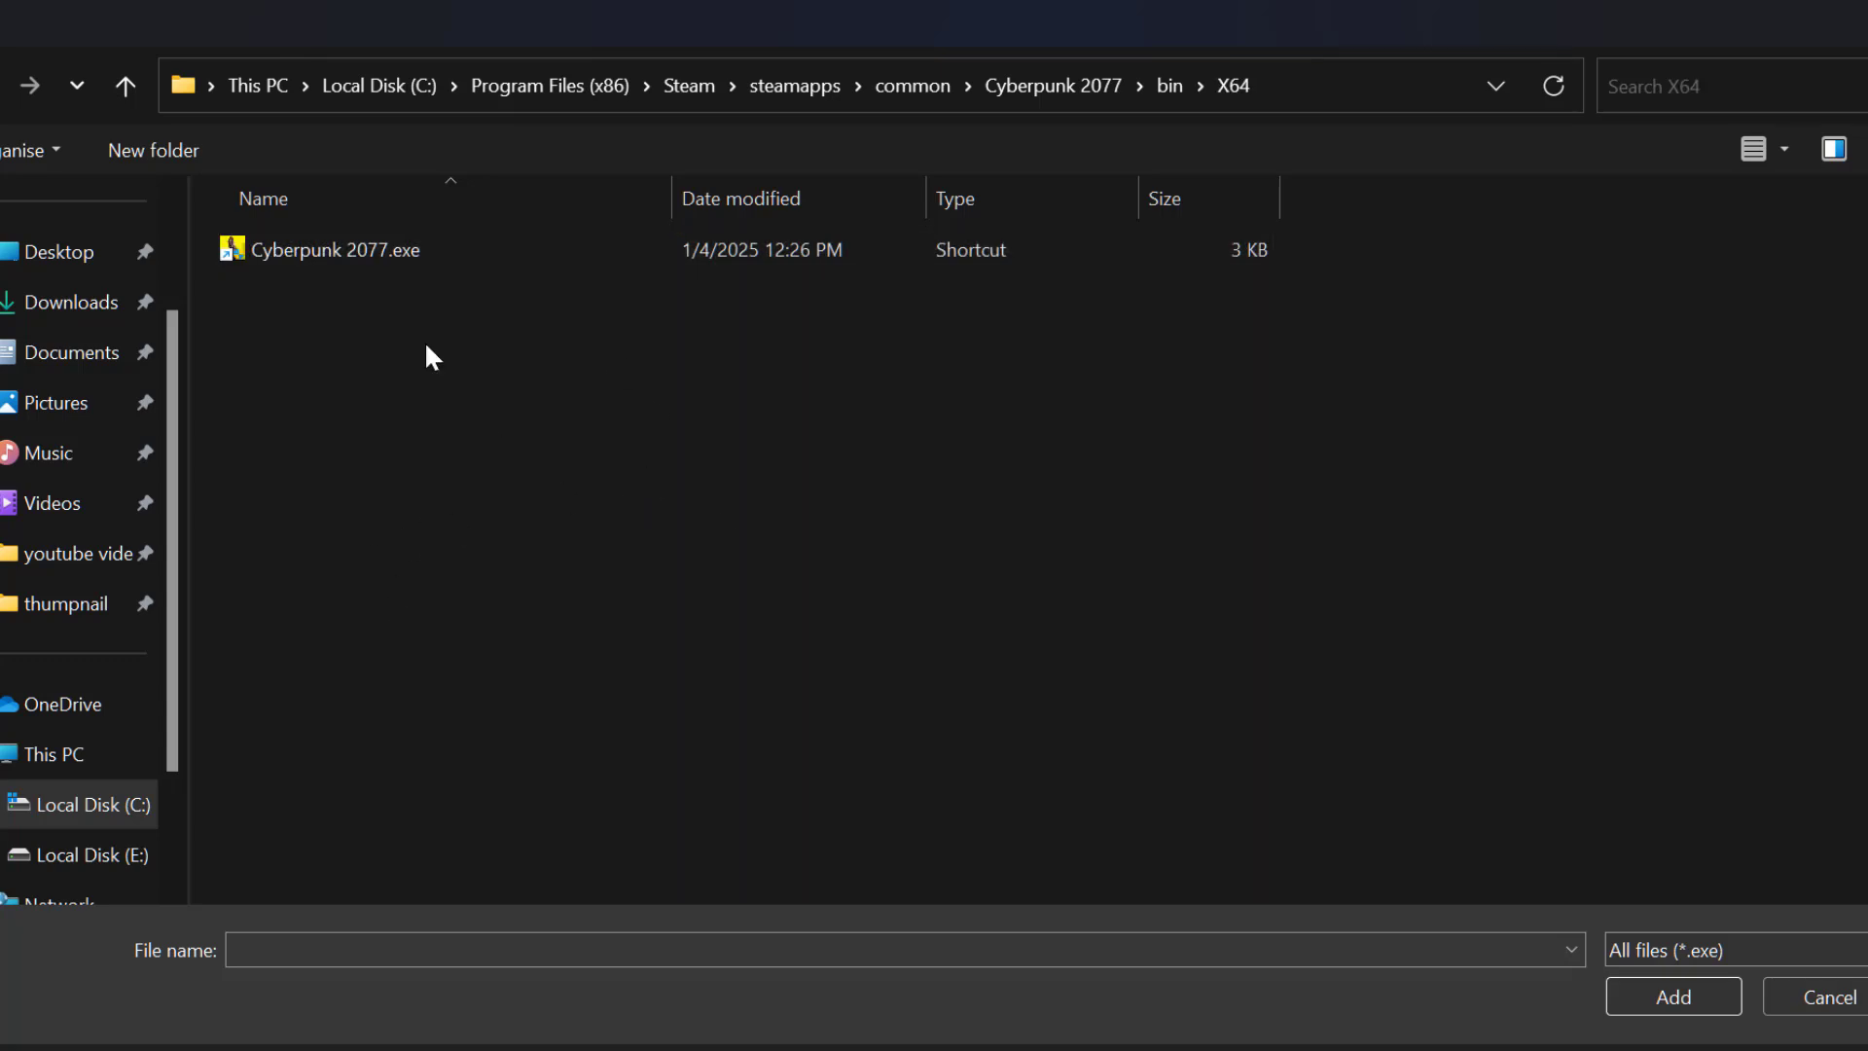
Add Cyberpunk 2077.exe to the graphics list with High performance, save, and close Settings
left_click(364, 253)
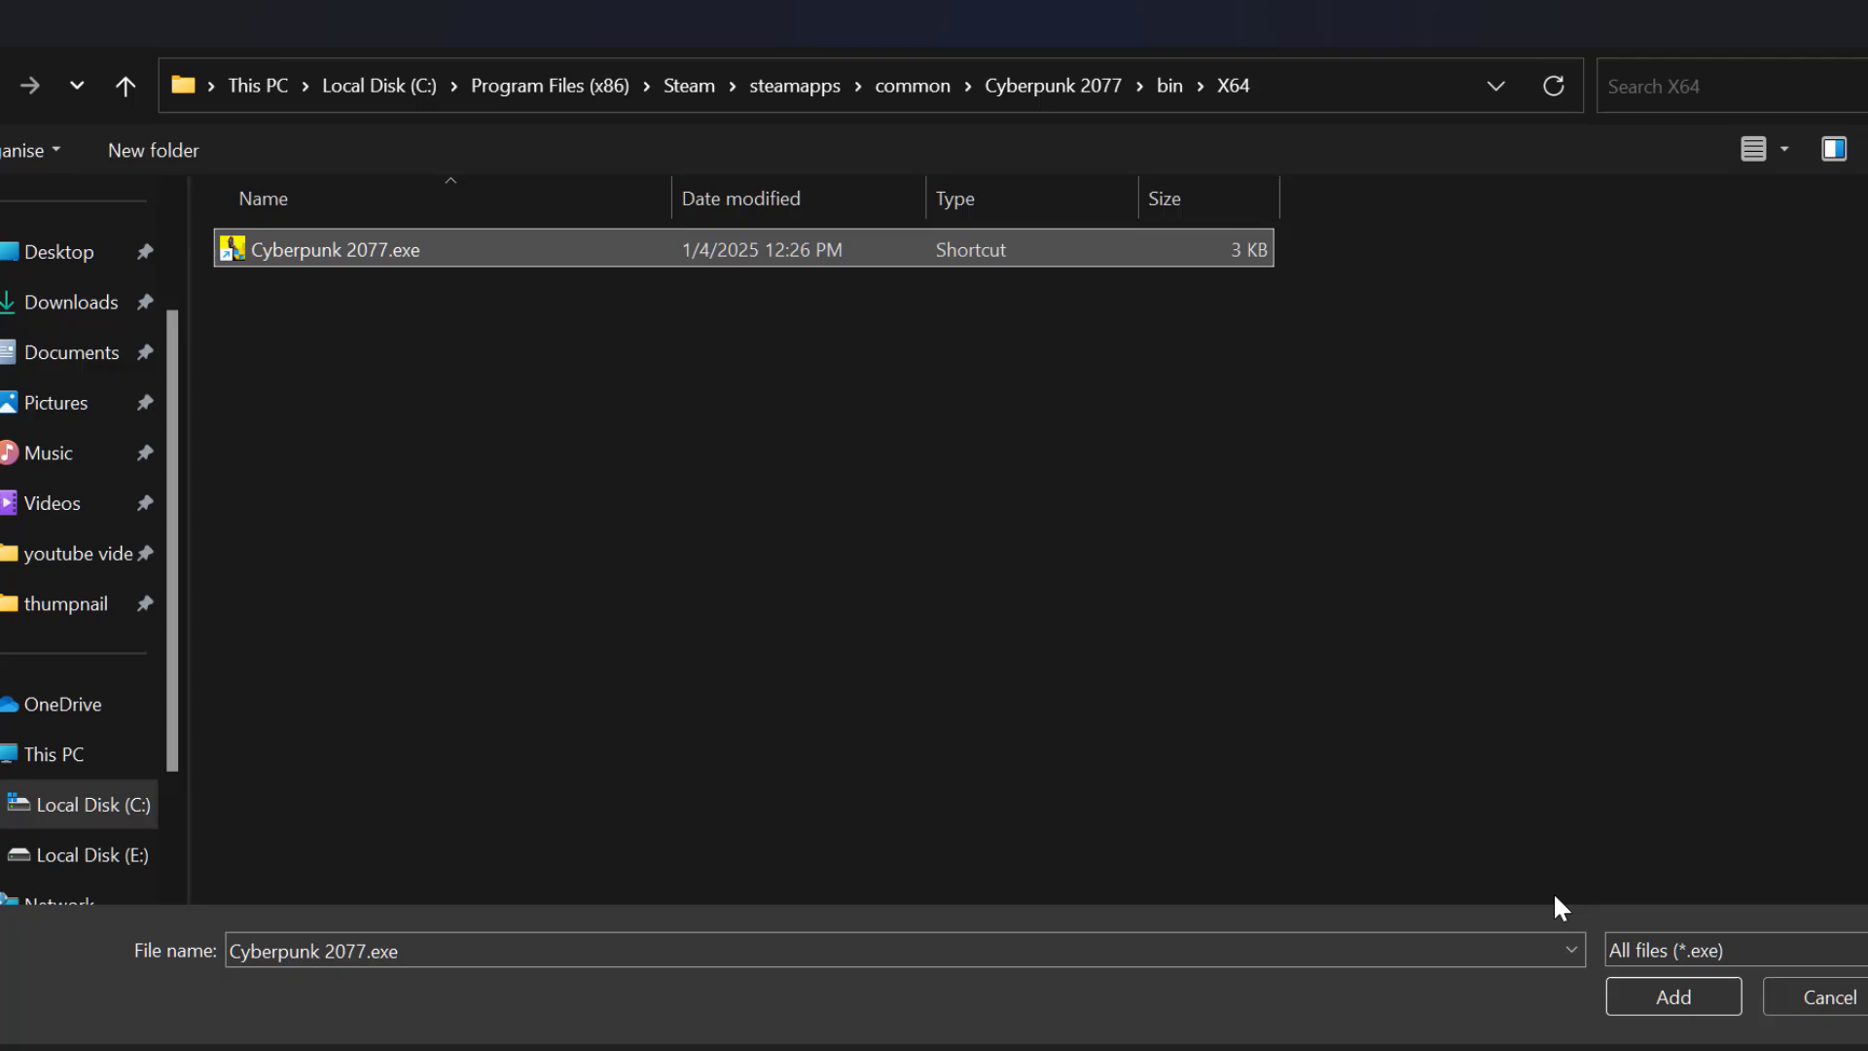
left_click(1616, 998)
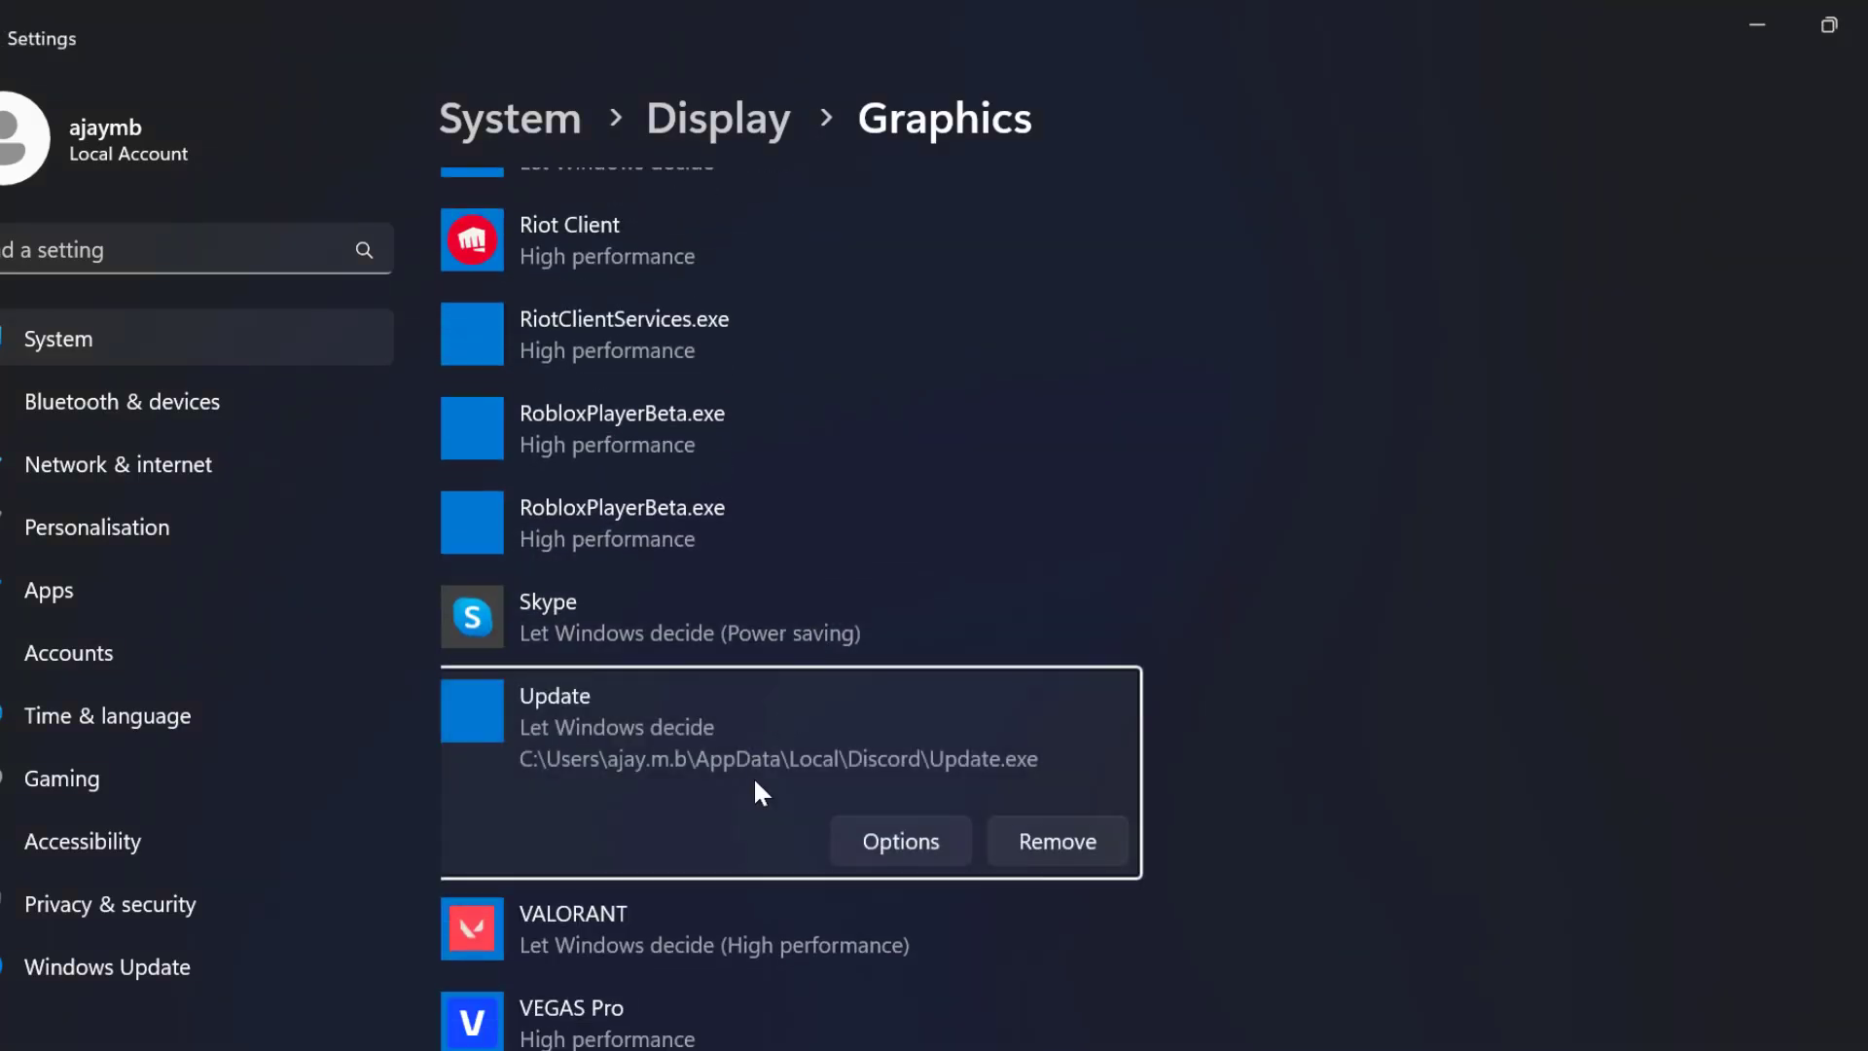
left_click(906, 843)
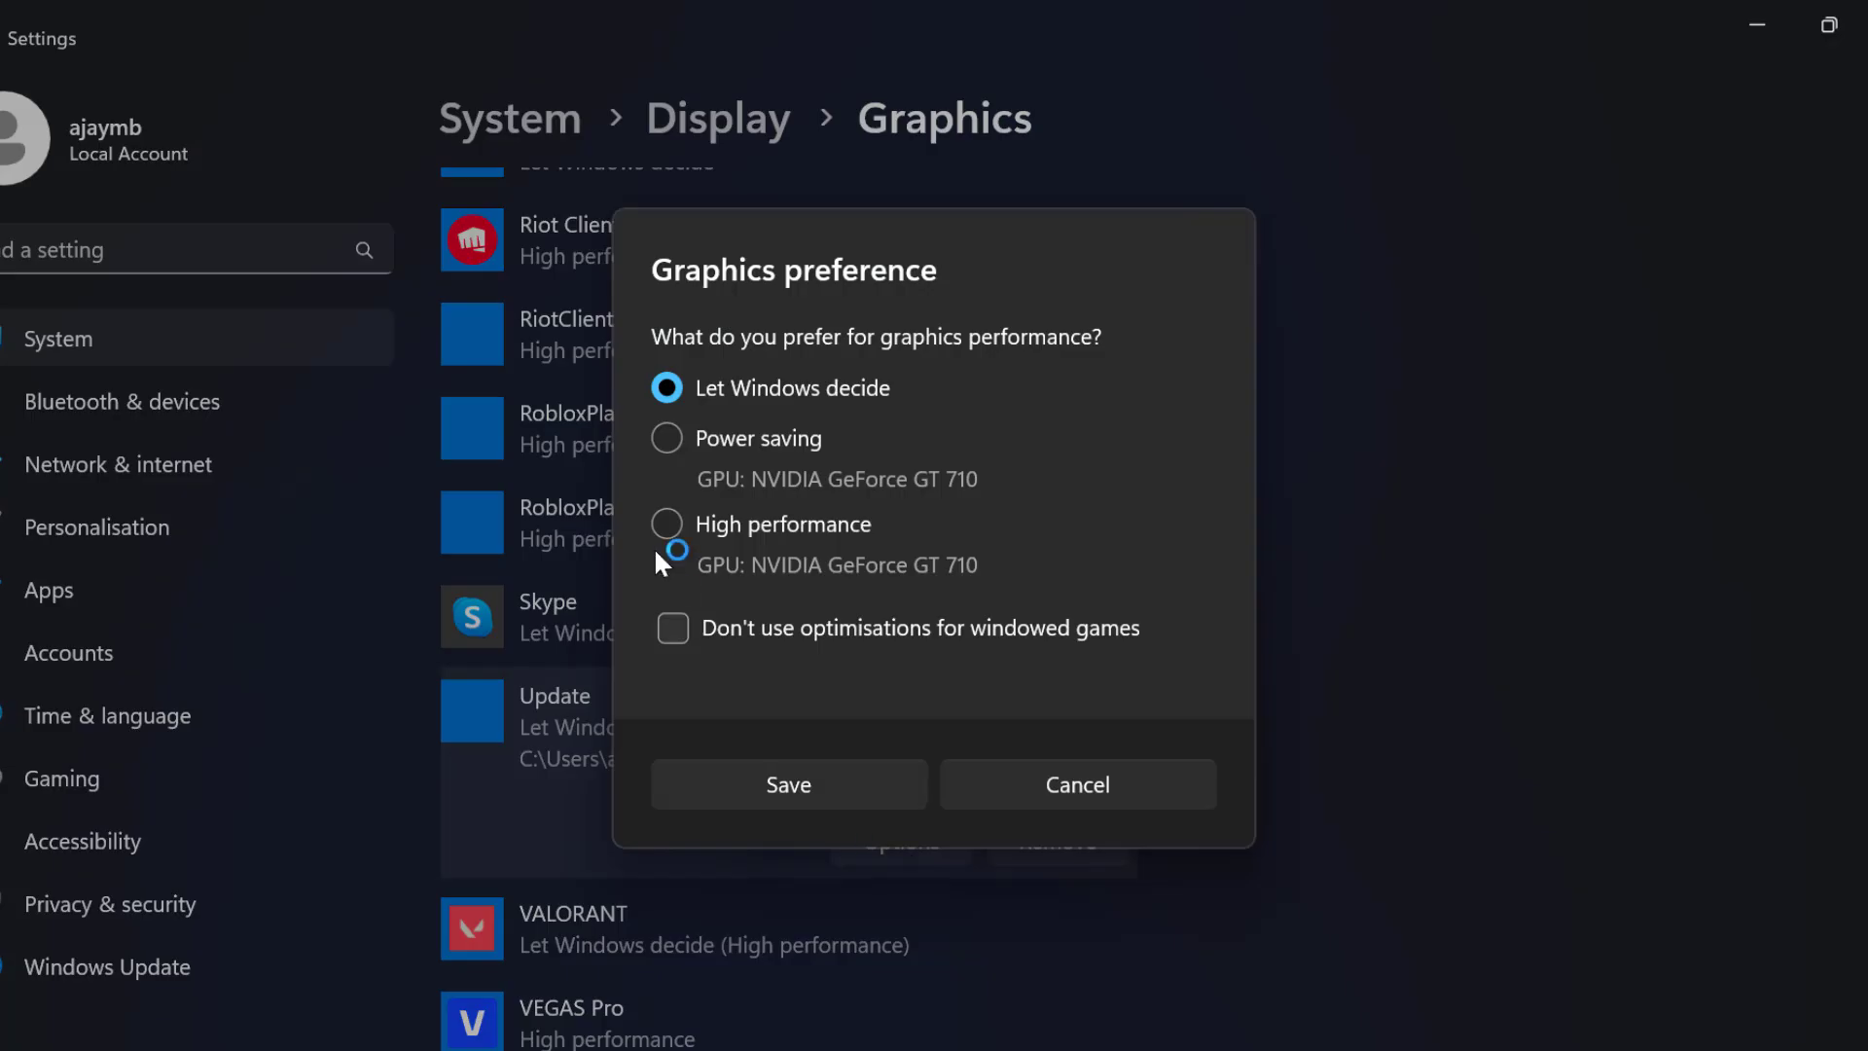
left_click(668, 525)
left_click(847, 791)
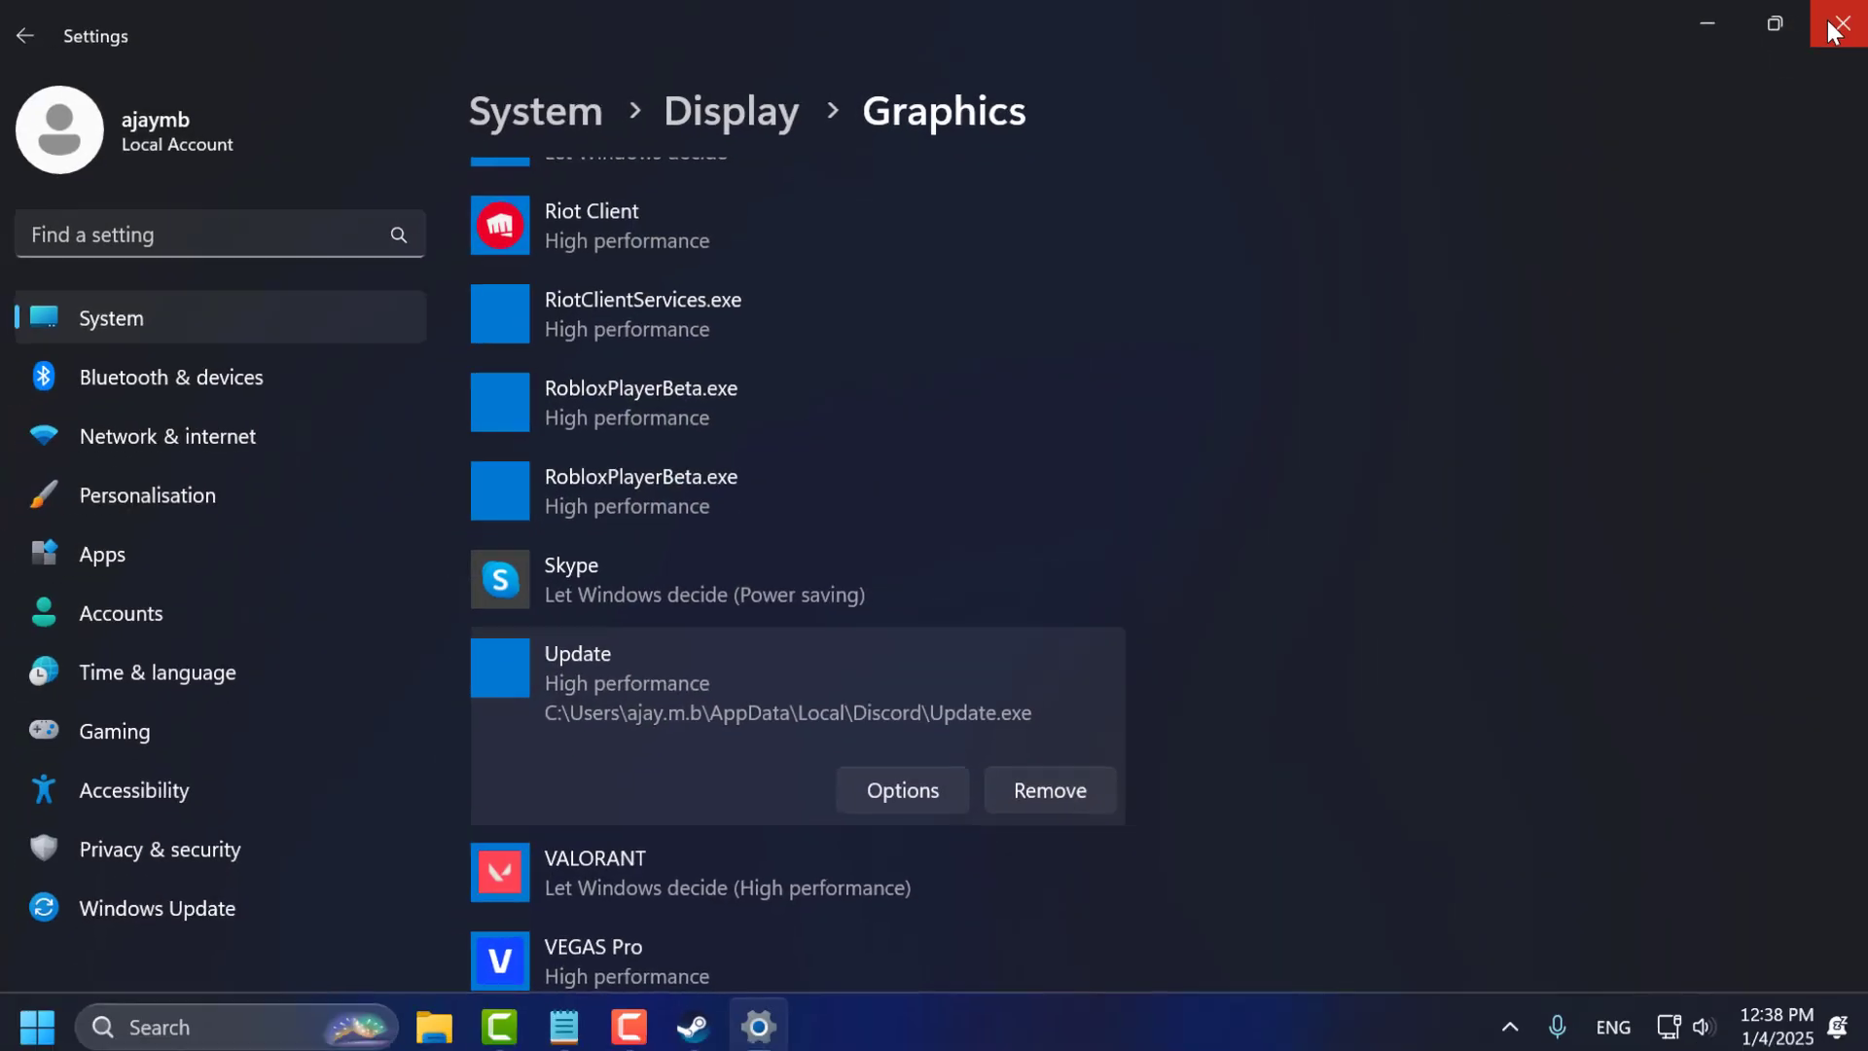
left_click(1827, 19)
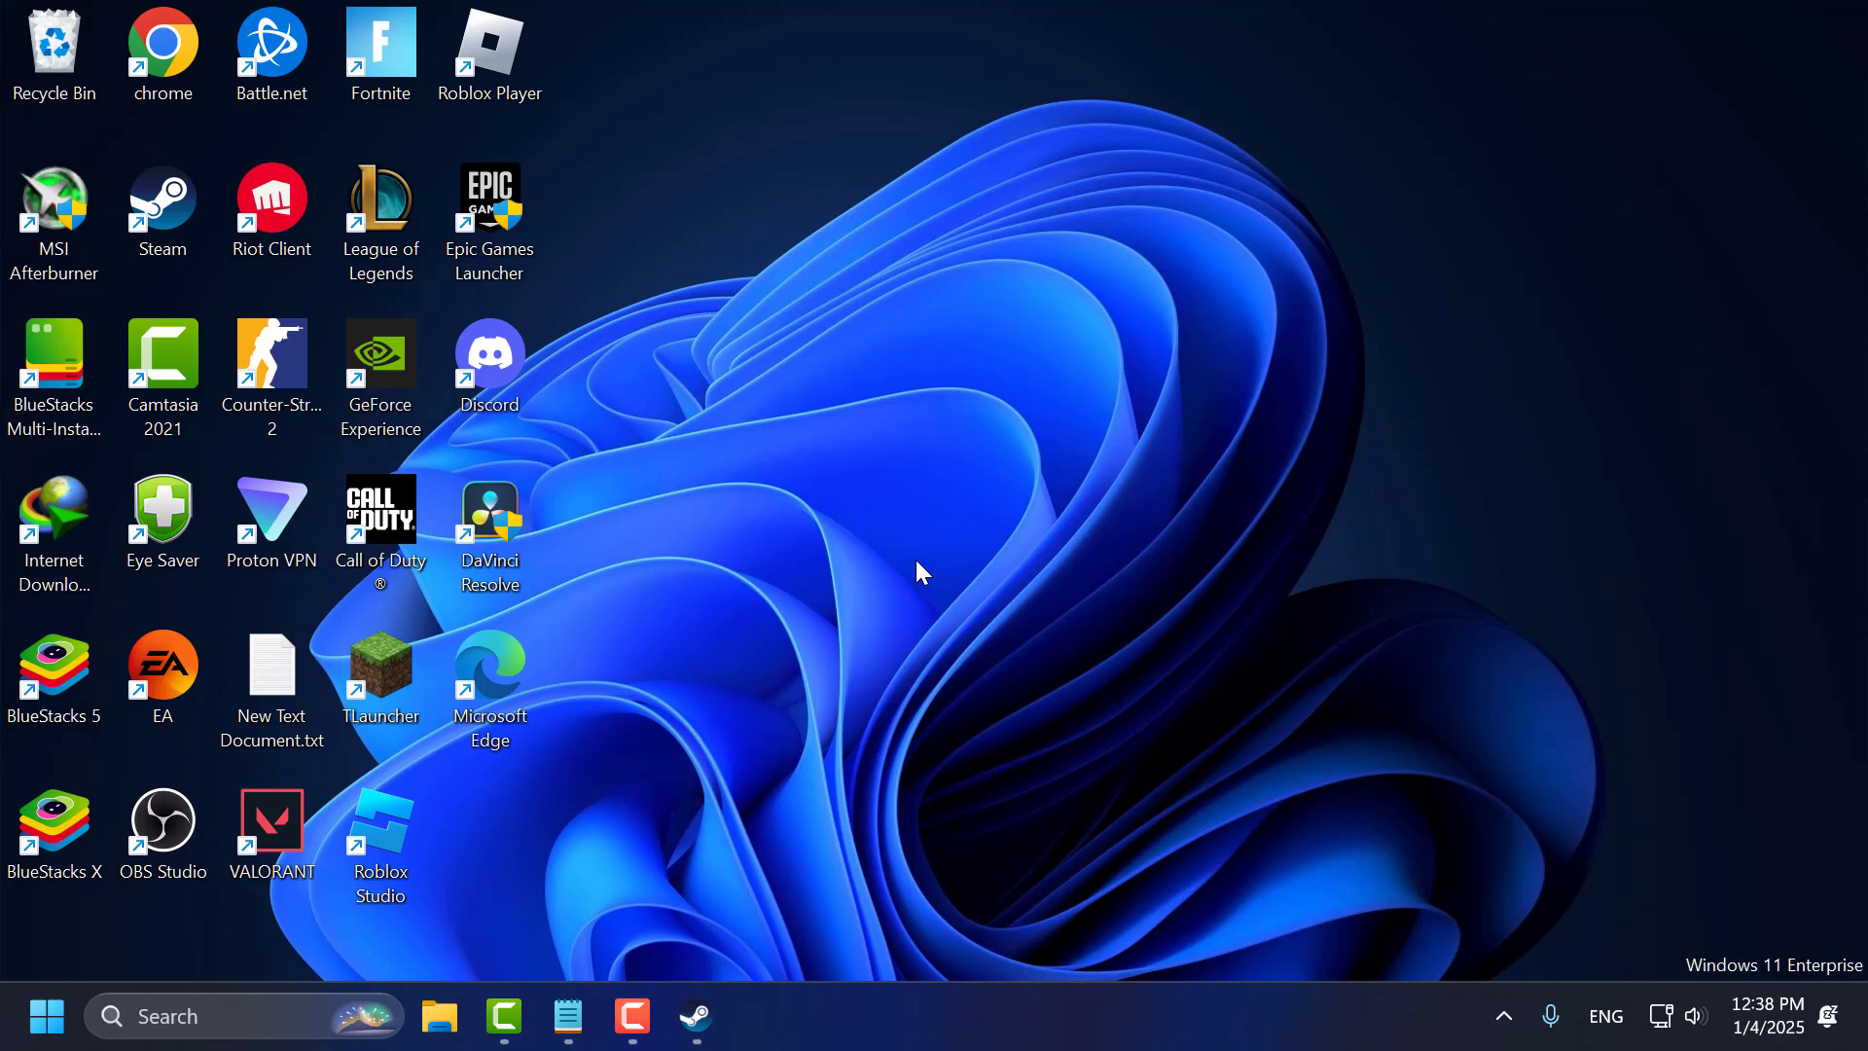
Check GeForce Experience for driver updates, confirm 475.14 is current, and close it
double_click(387, 397)
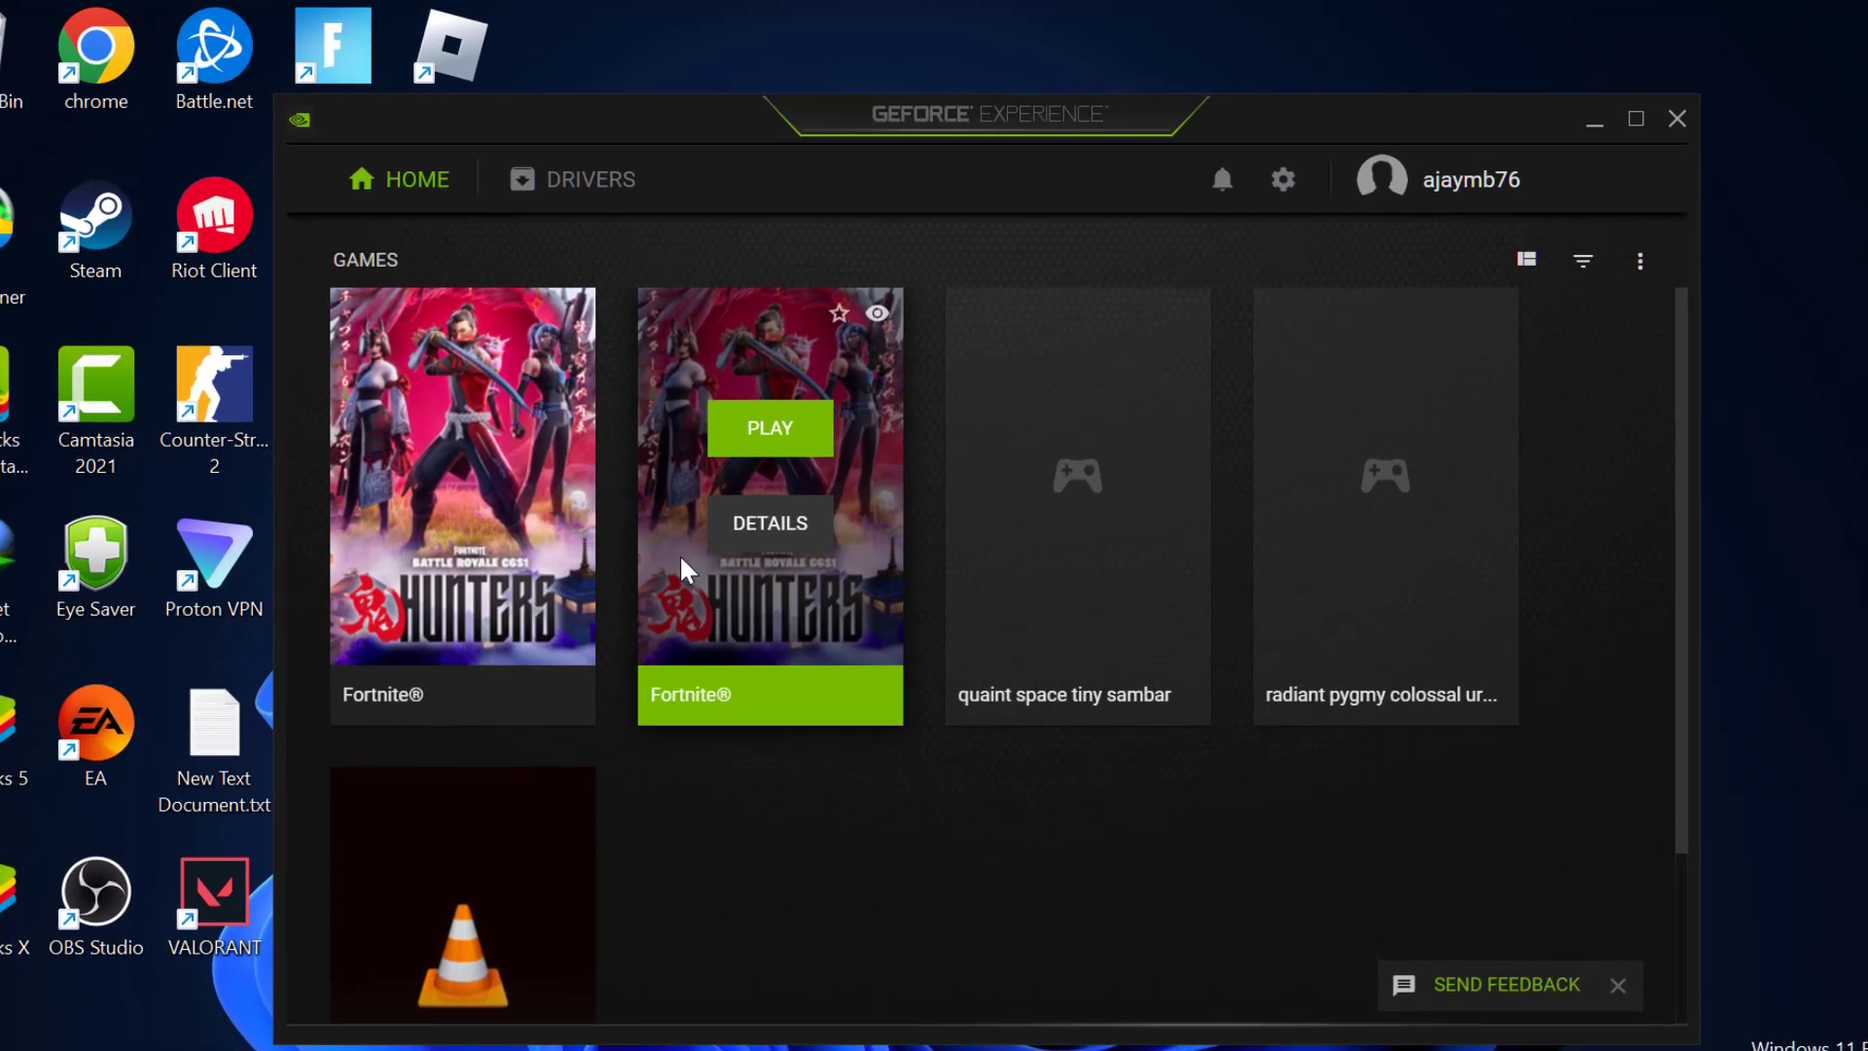
left_click(619, 197)
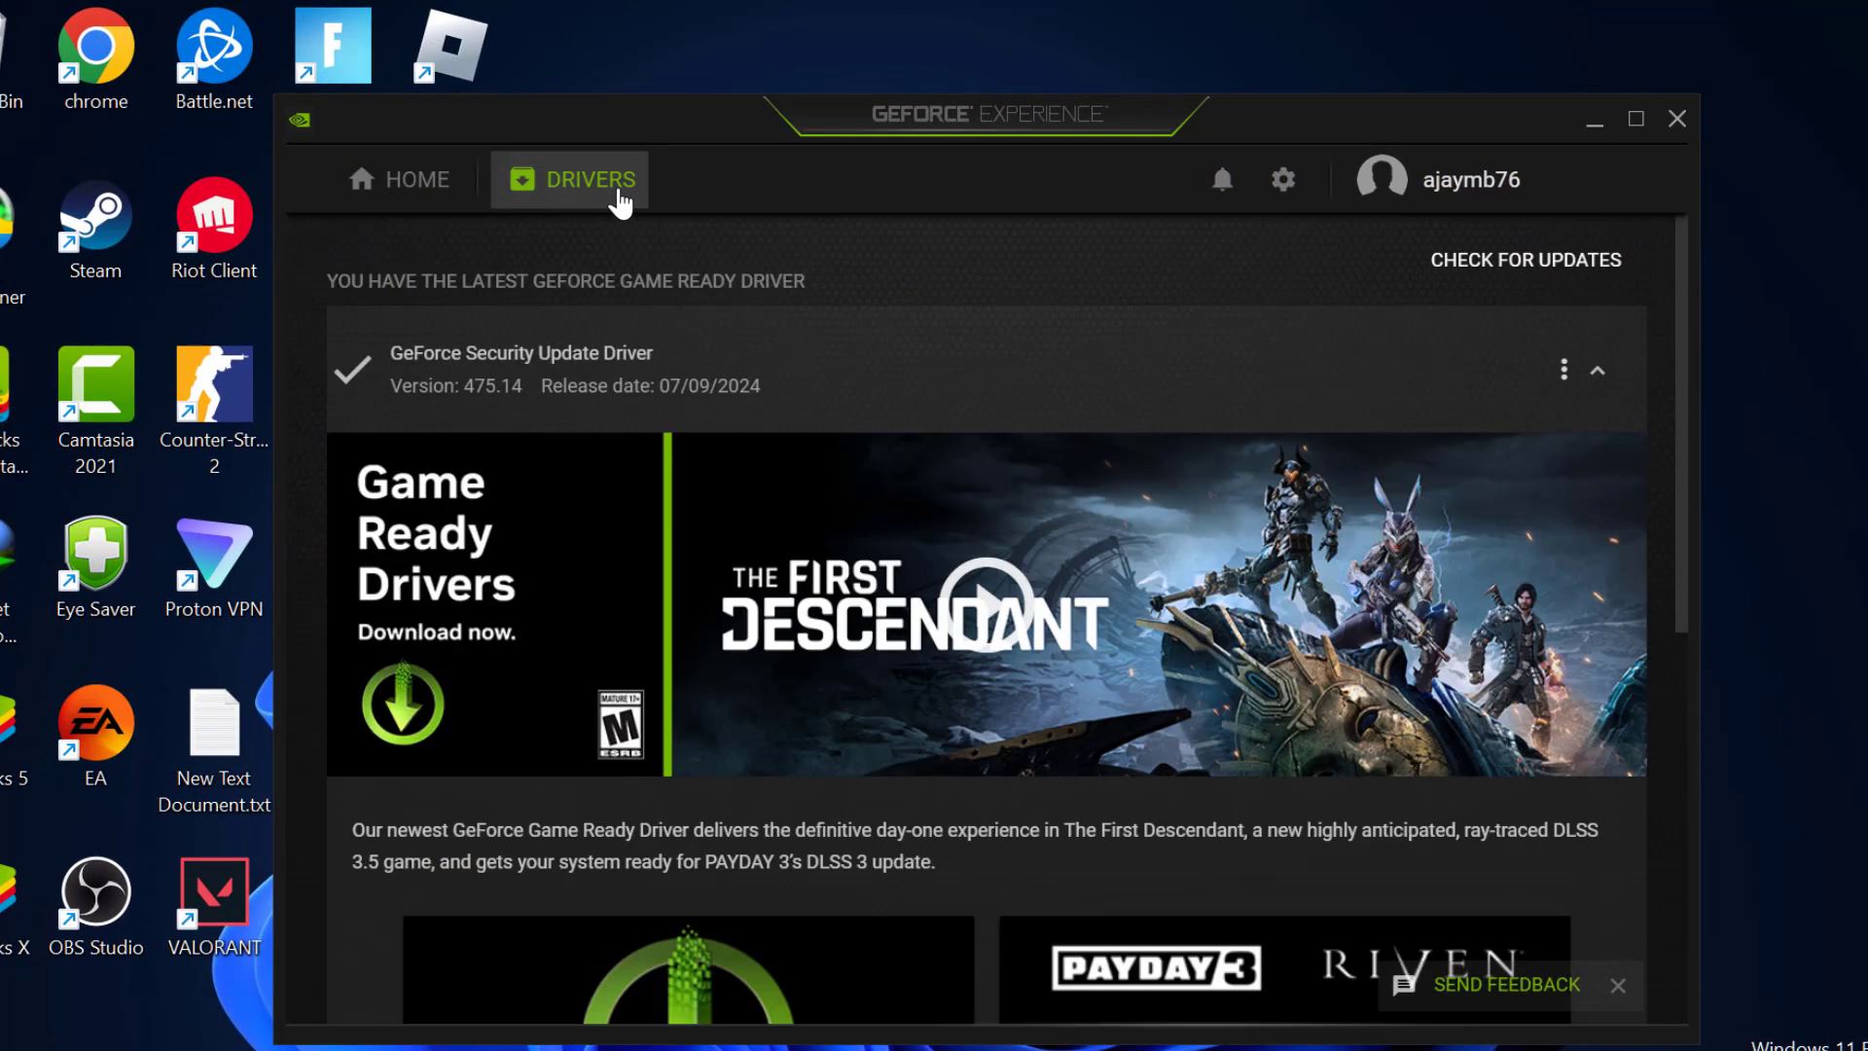
left_click(1498, 258)
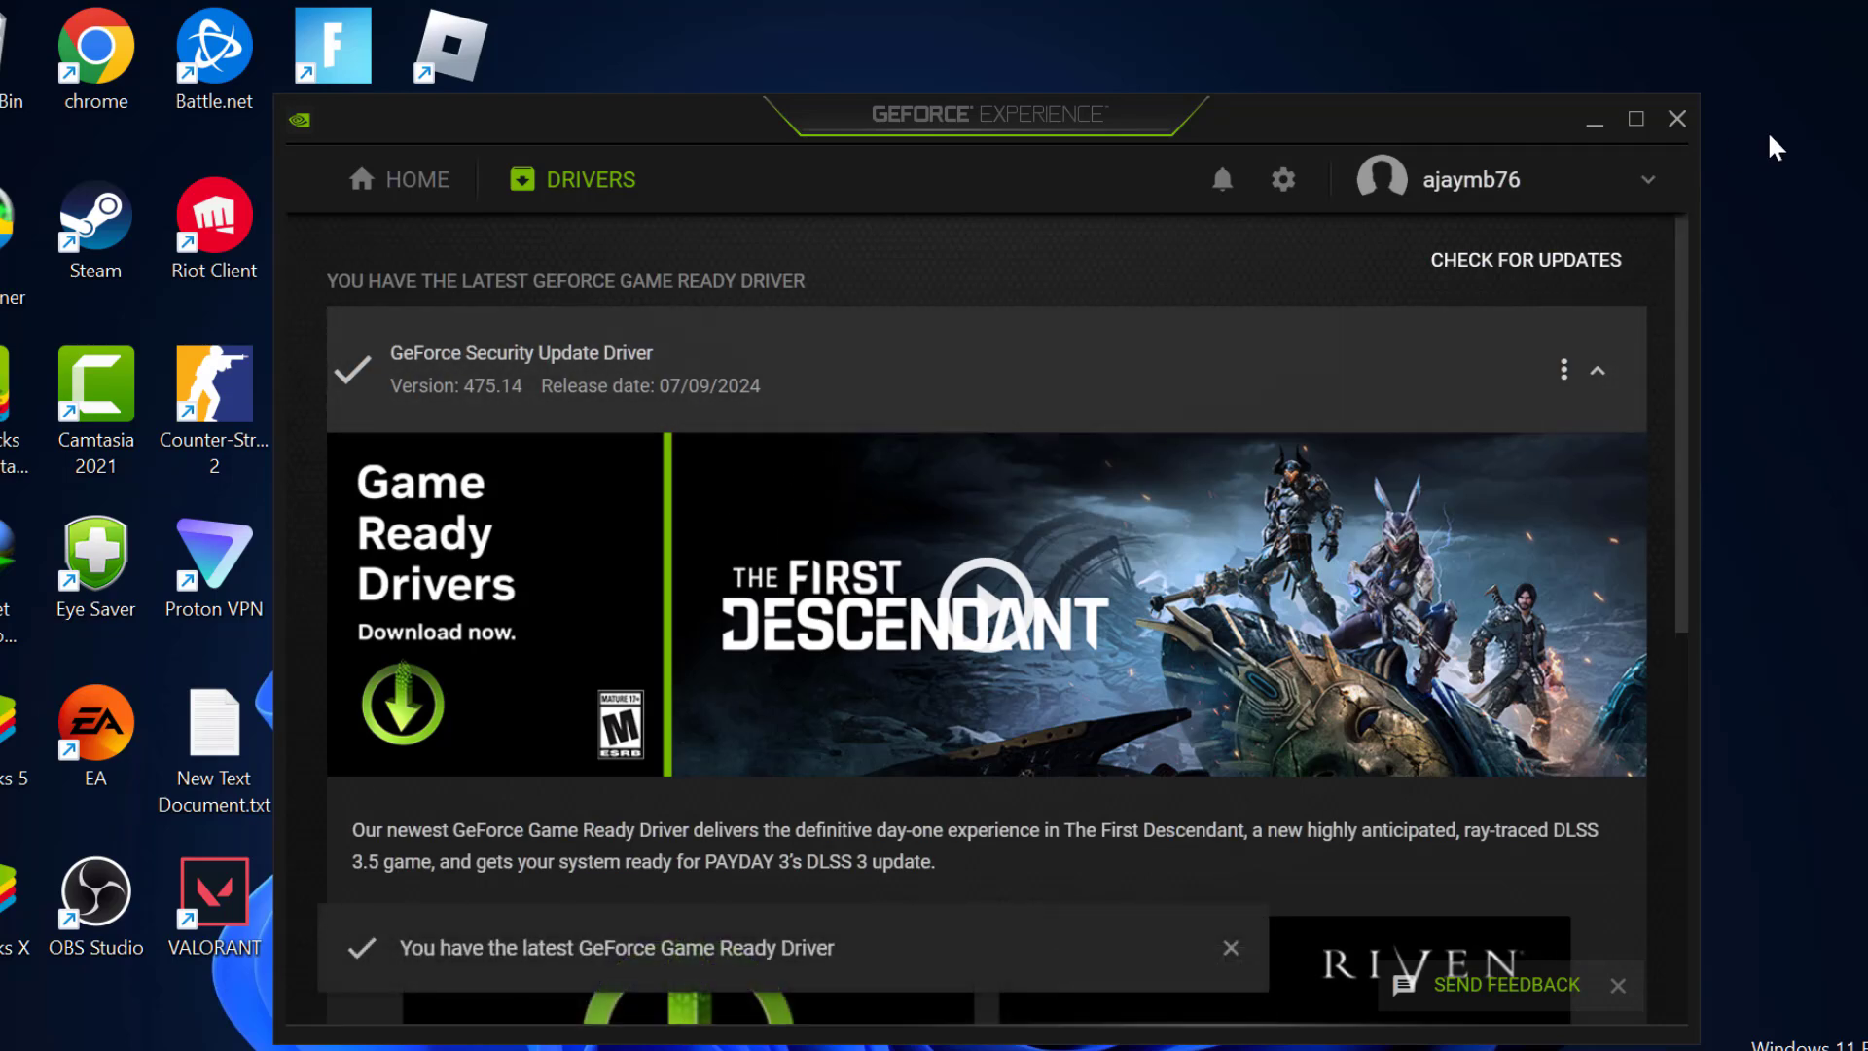
left_click(1677, 118)
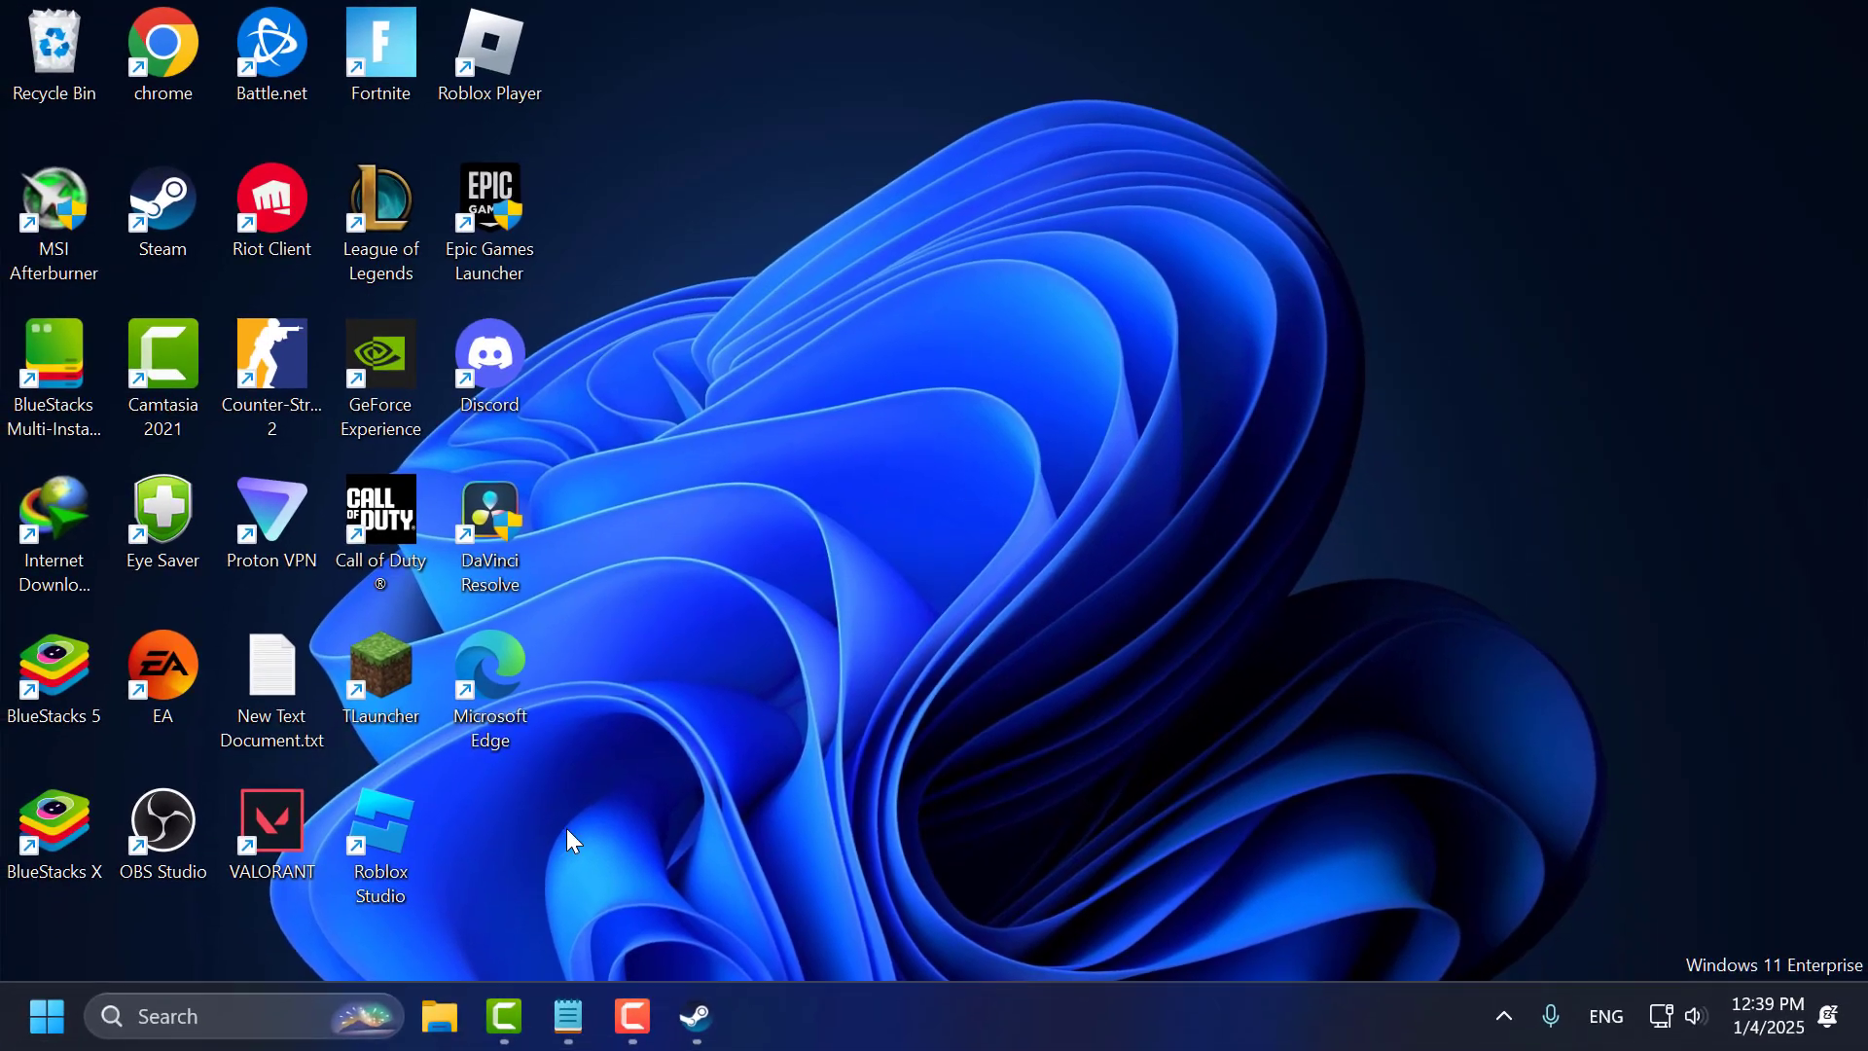
Open the Virtual Memory settings from advanced system settings' Performance options
left_click(282, 1016)
type("adv")
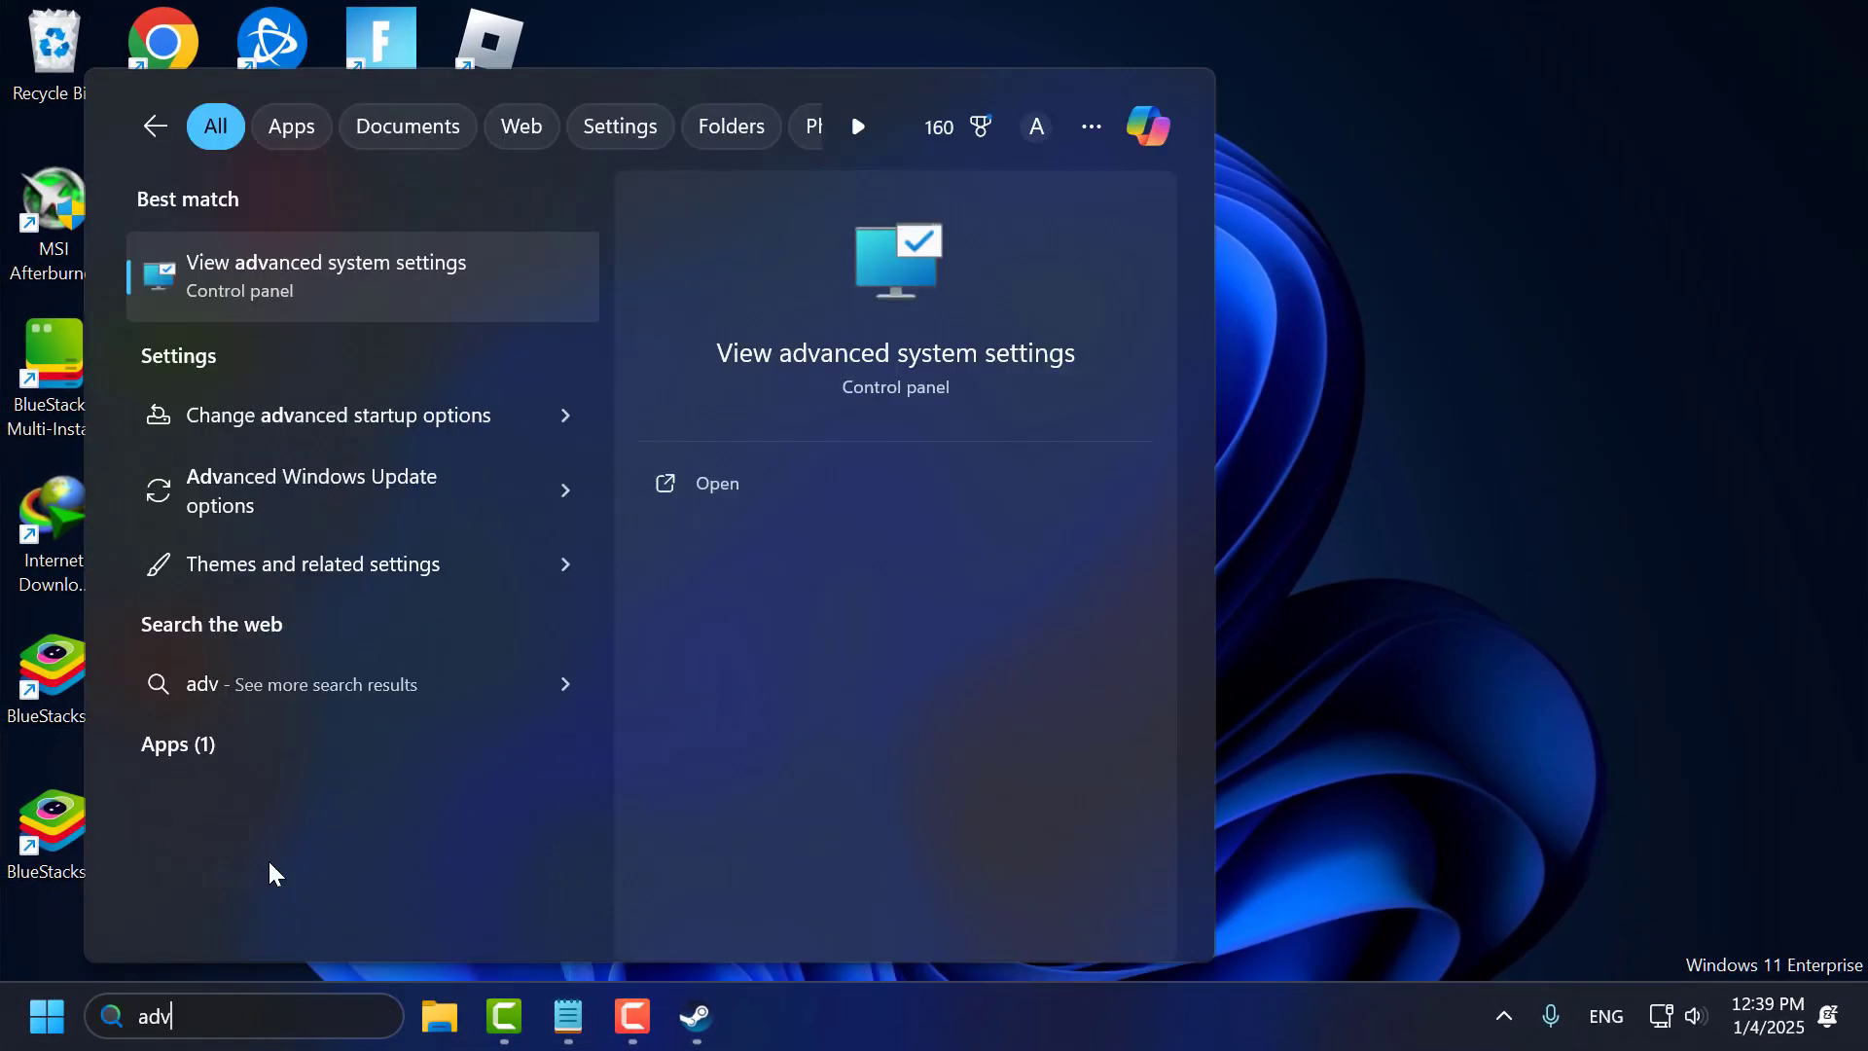
left_click(341, 263)
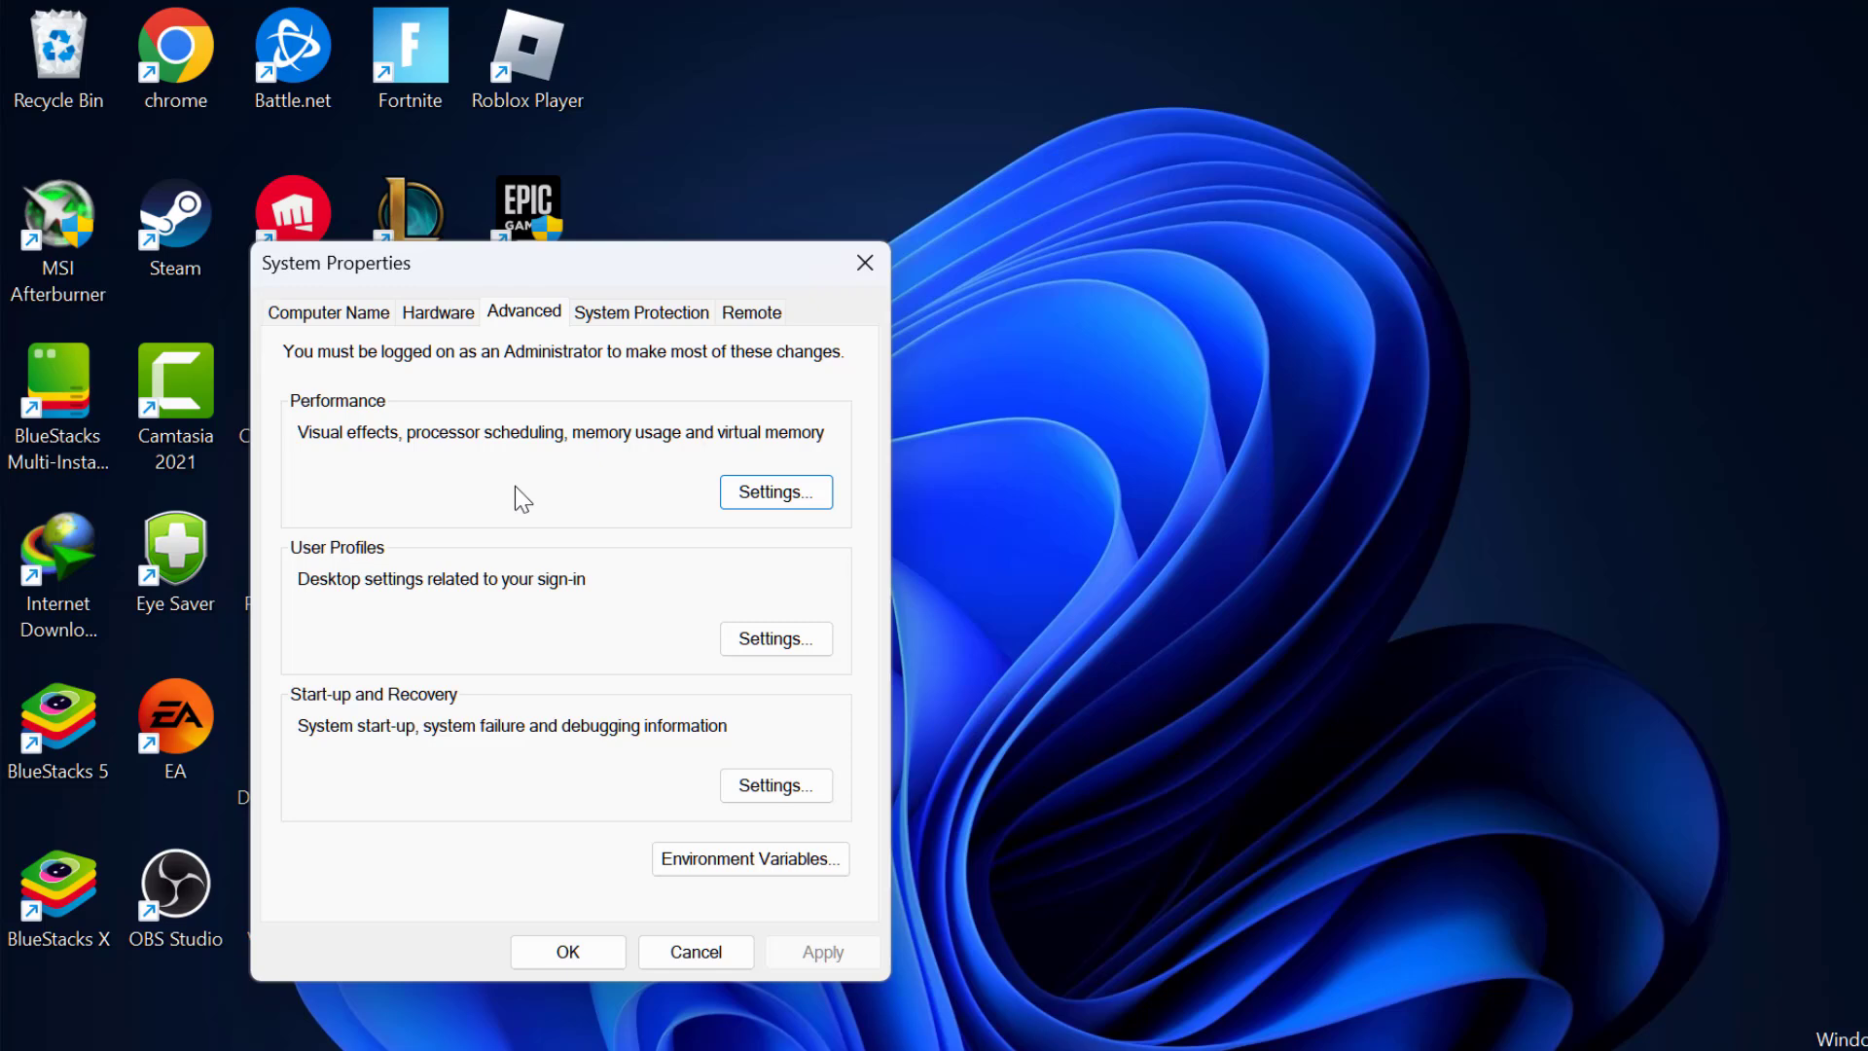
left_click(814, 496)
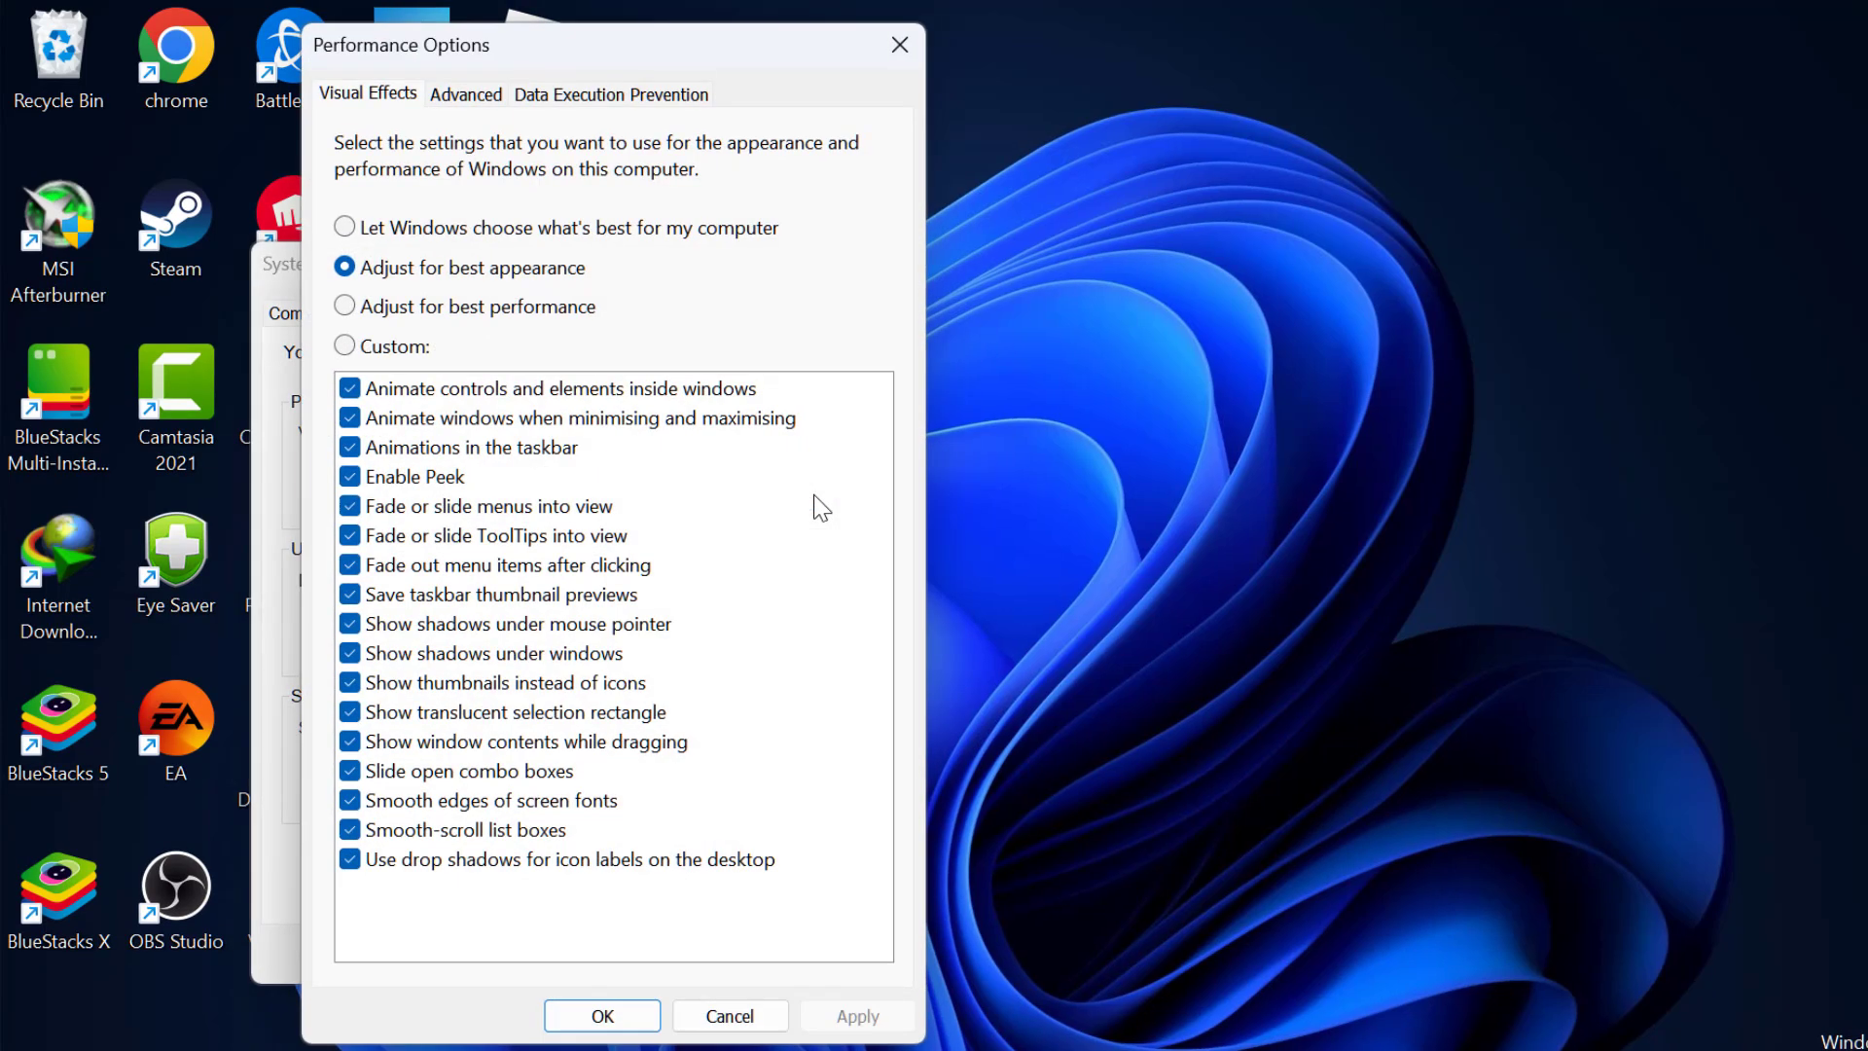
left_click(473, 101)
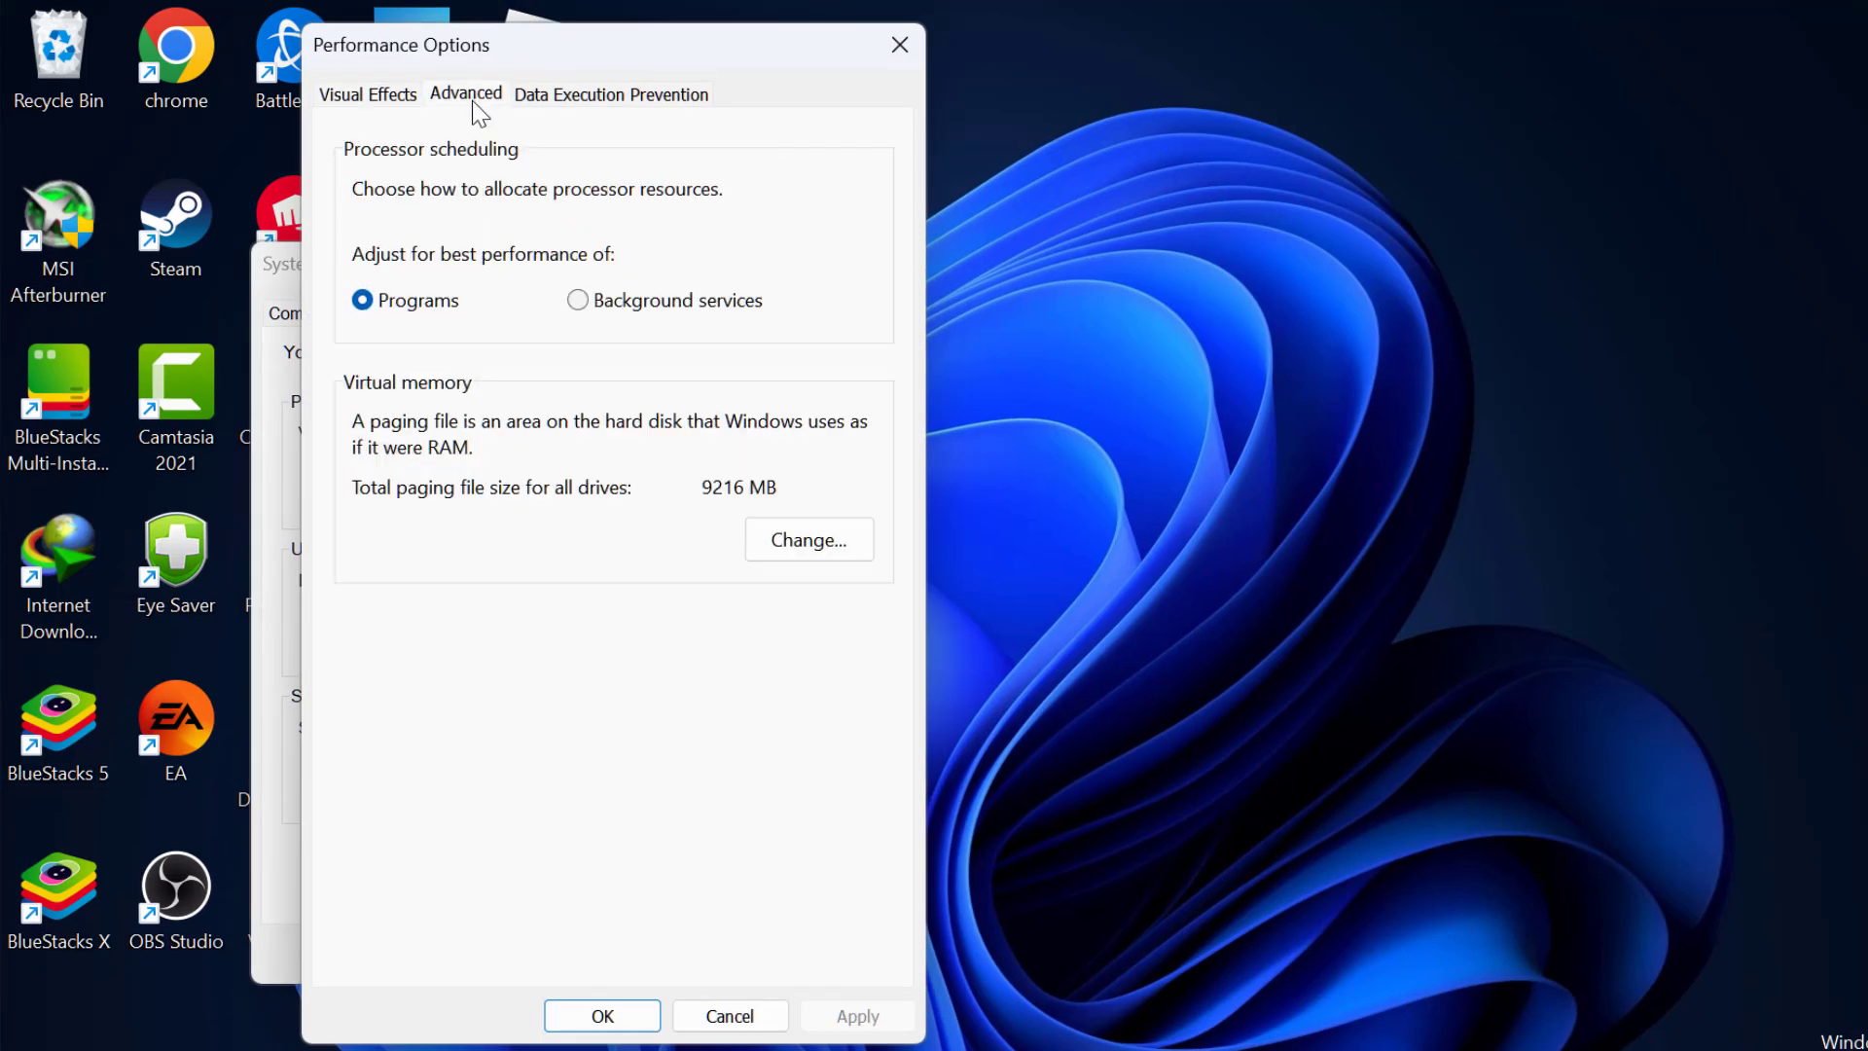
left_click(835, 557)
Turn off automatic paging file management and give drive C: a custom size
left_click(376, 191)
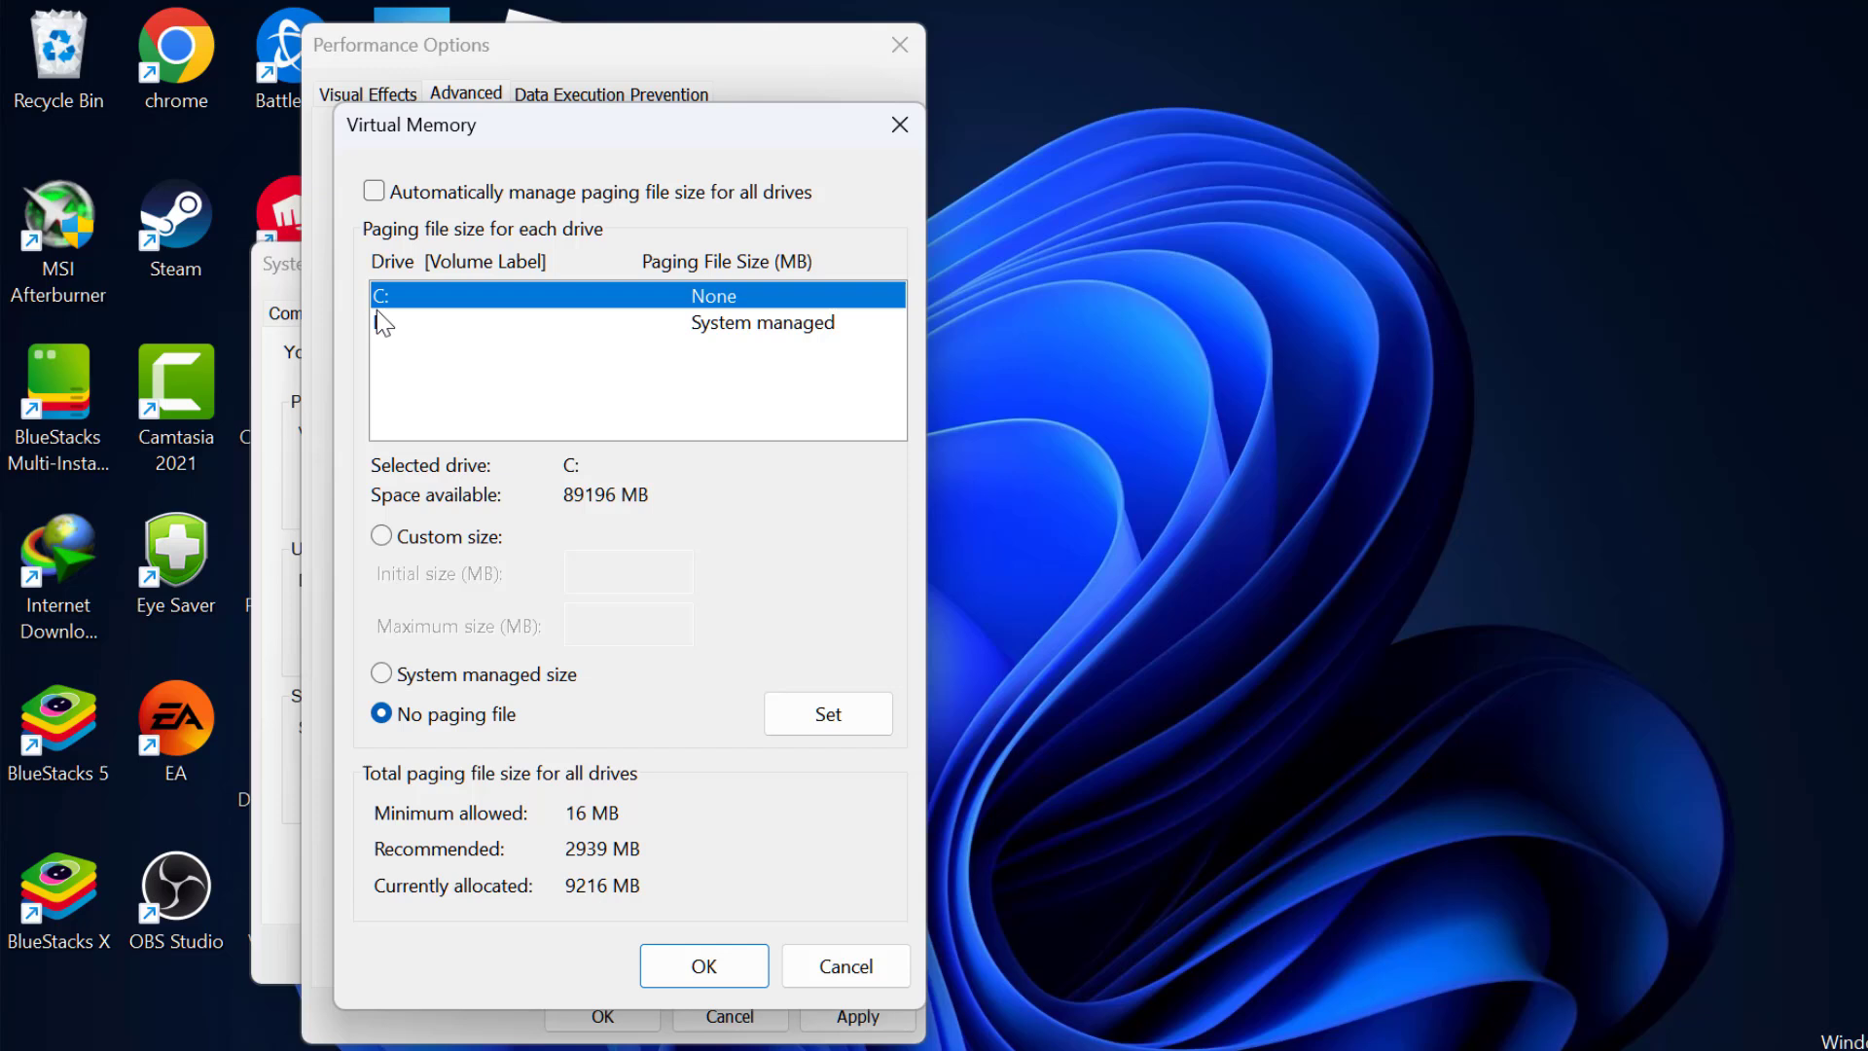
left_click(390, 322)
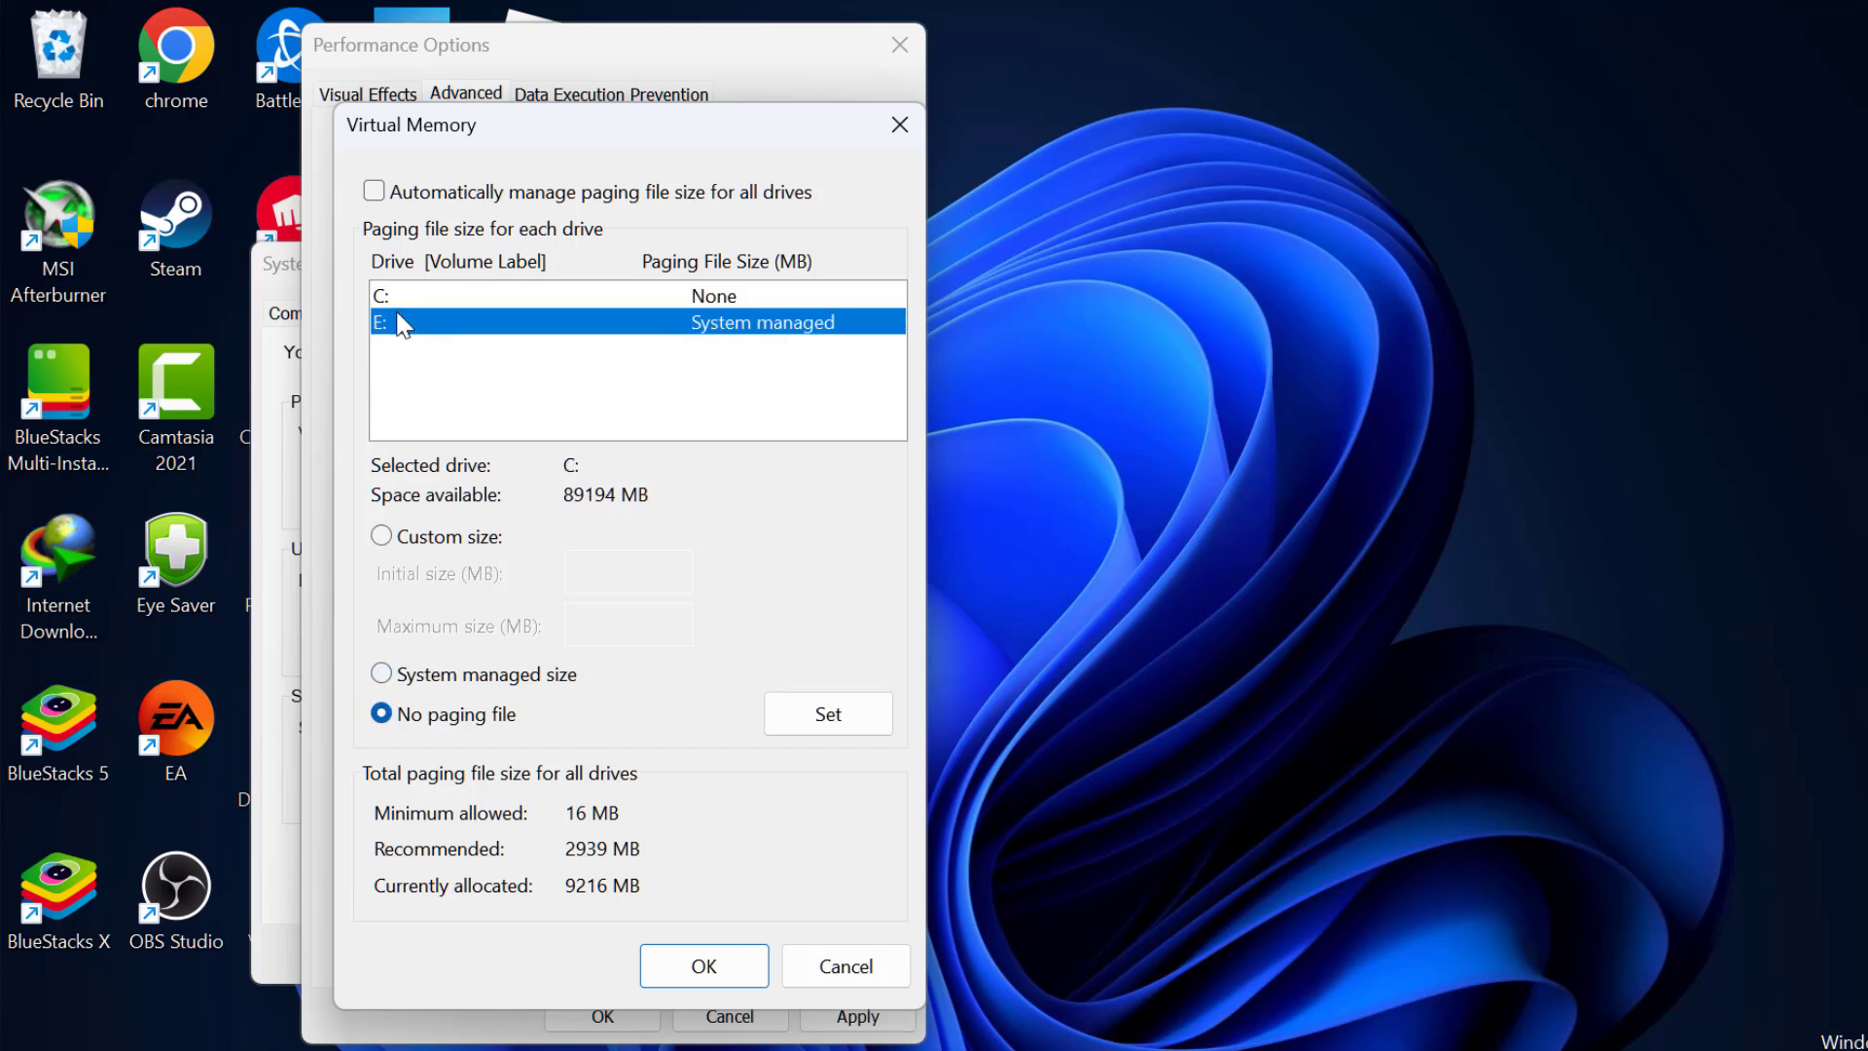
left_click(394, 294)
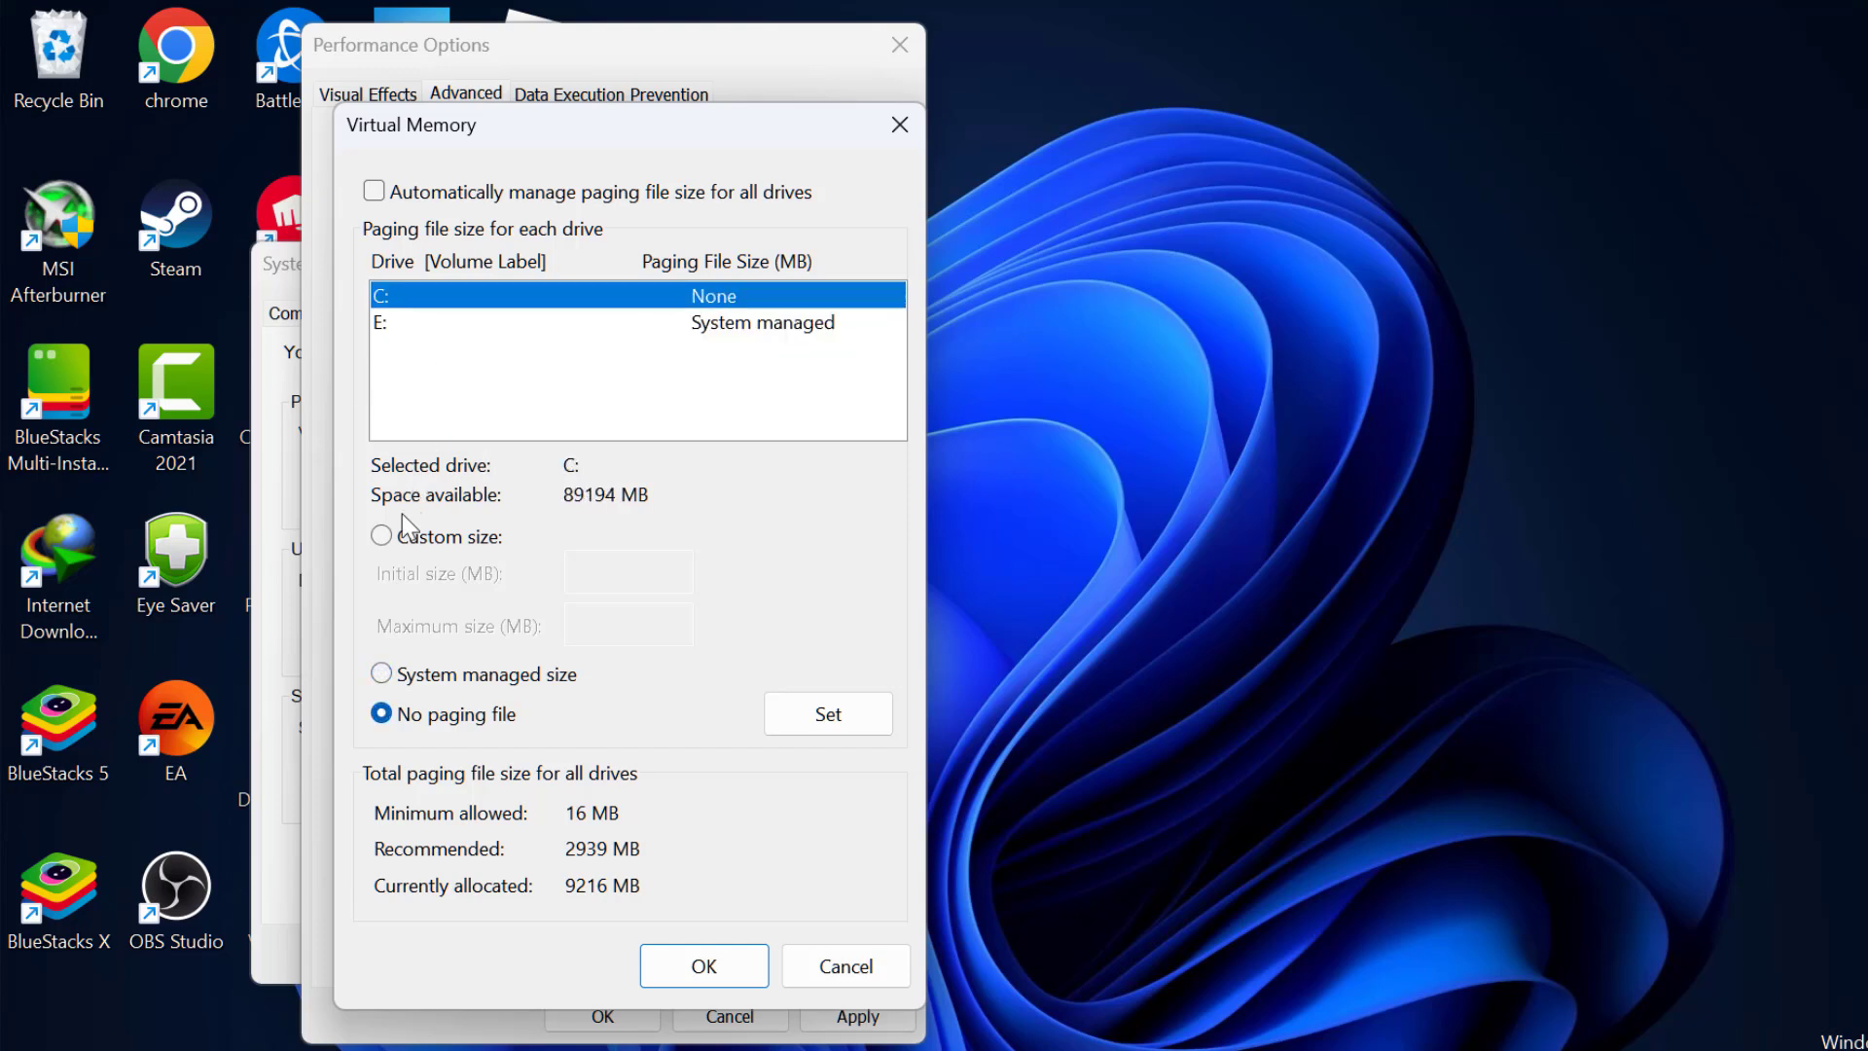
left_click(418, 536)
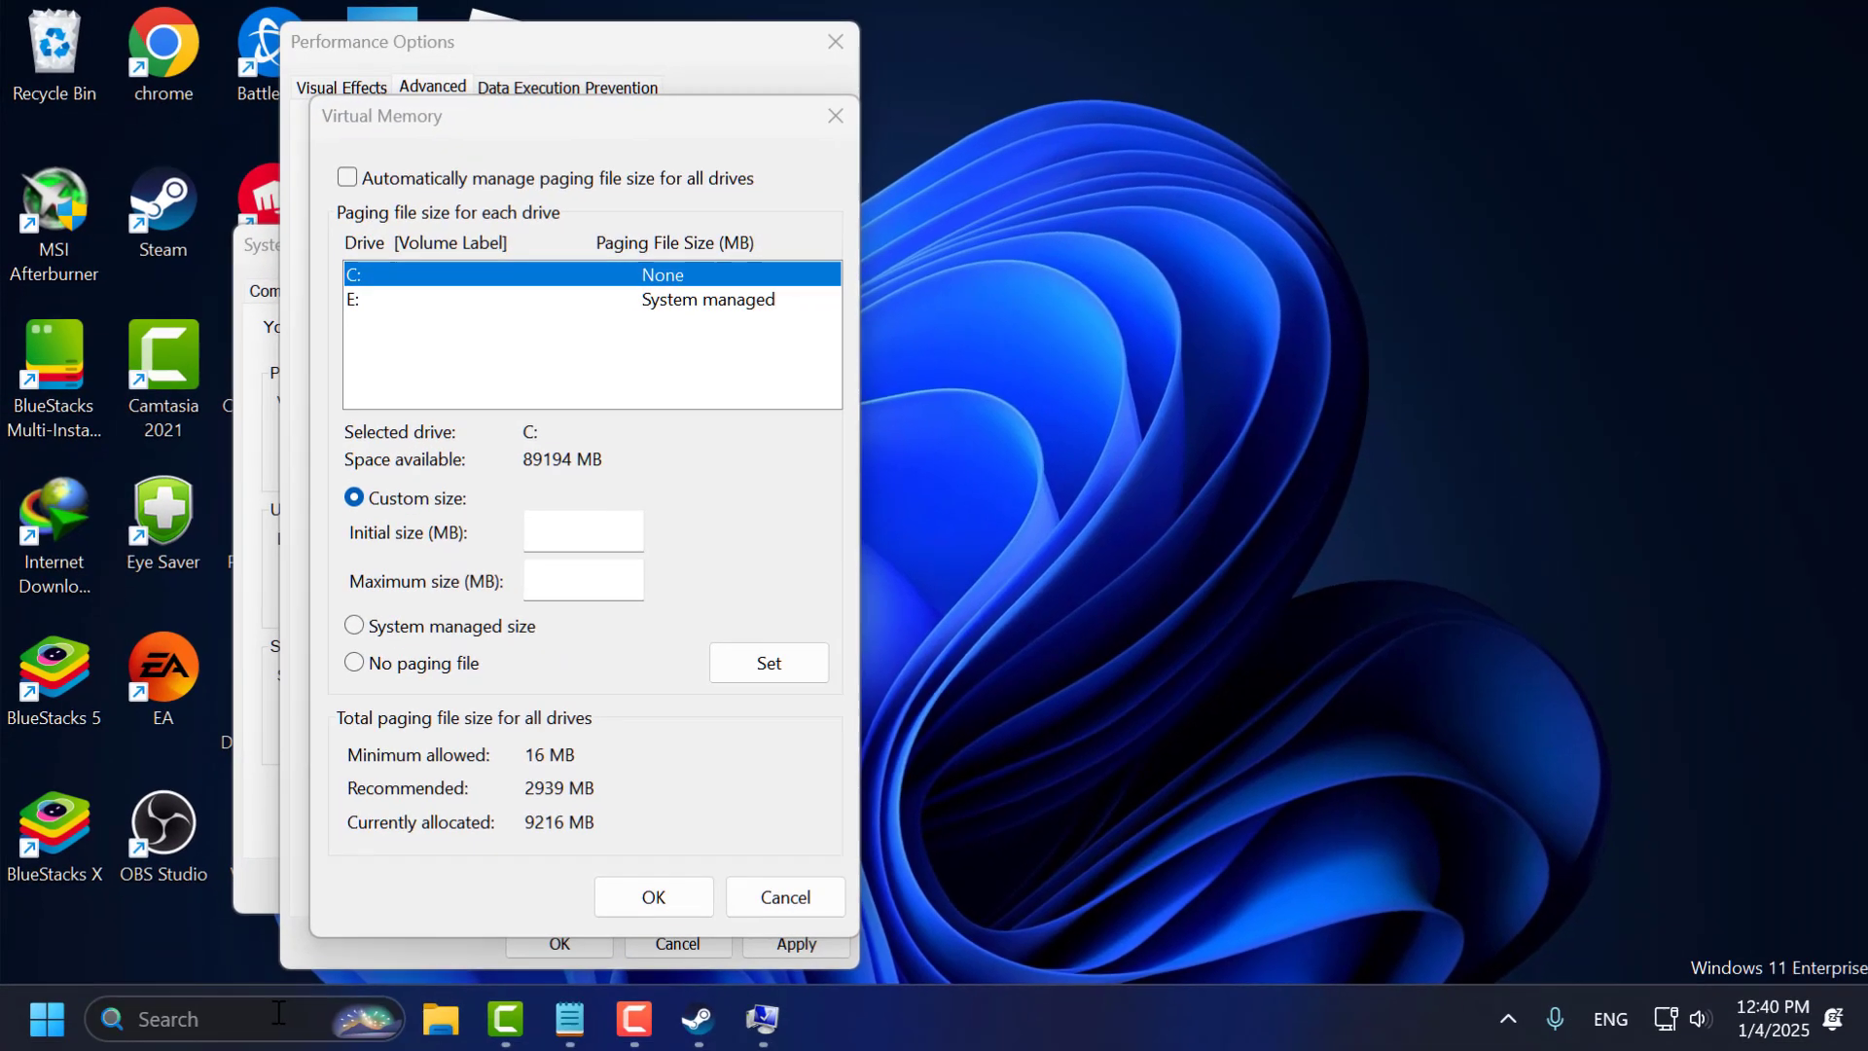
Search 'abou' and check the About page's installed RAM: 16.0 GB
left_click(299, 1050)
type("a")
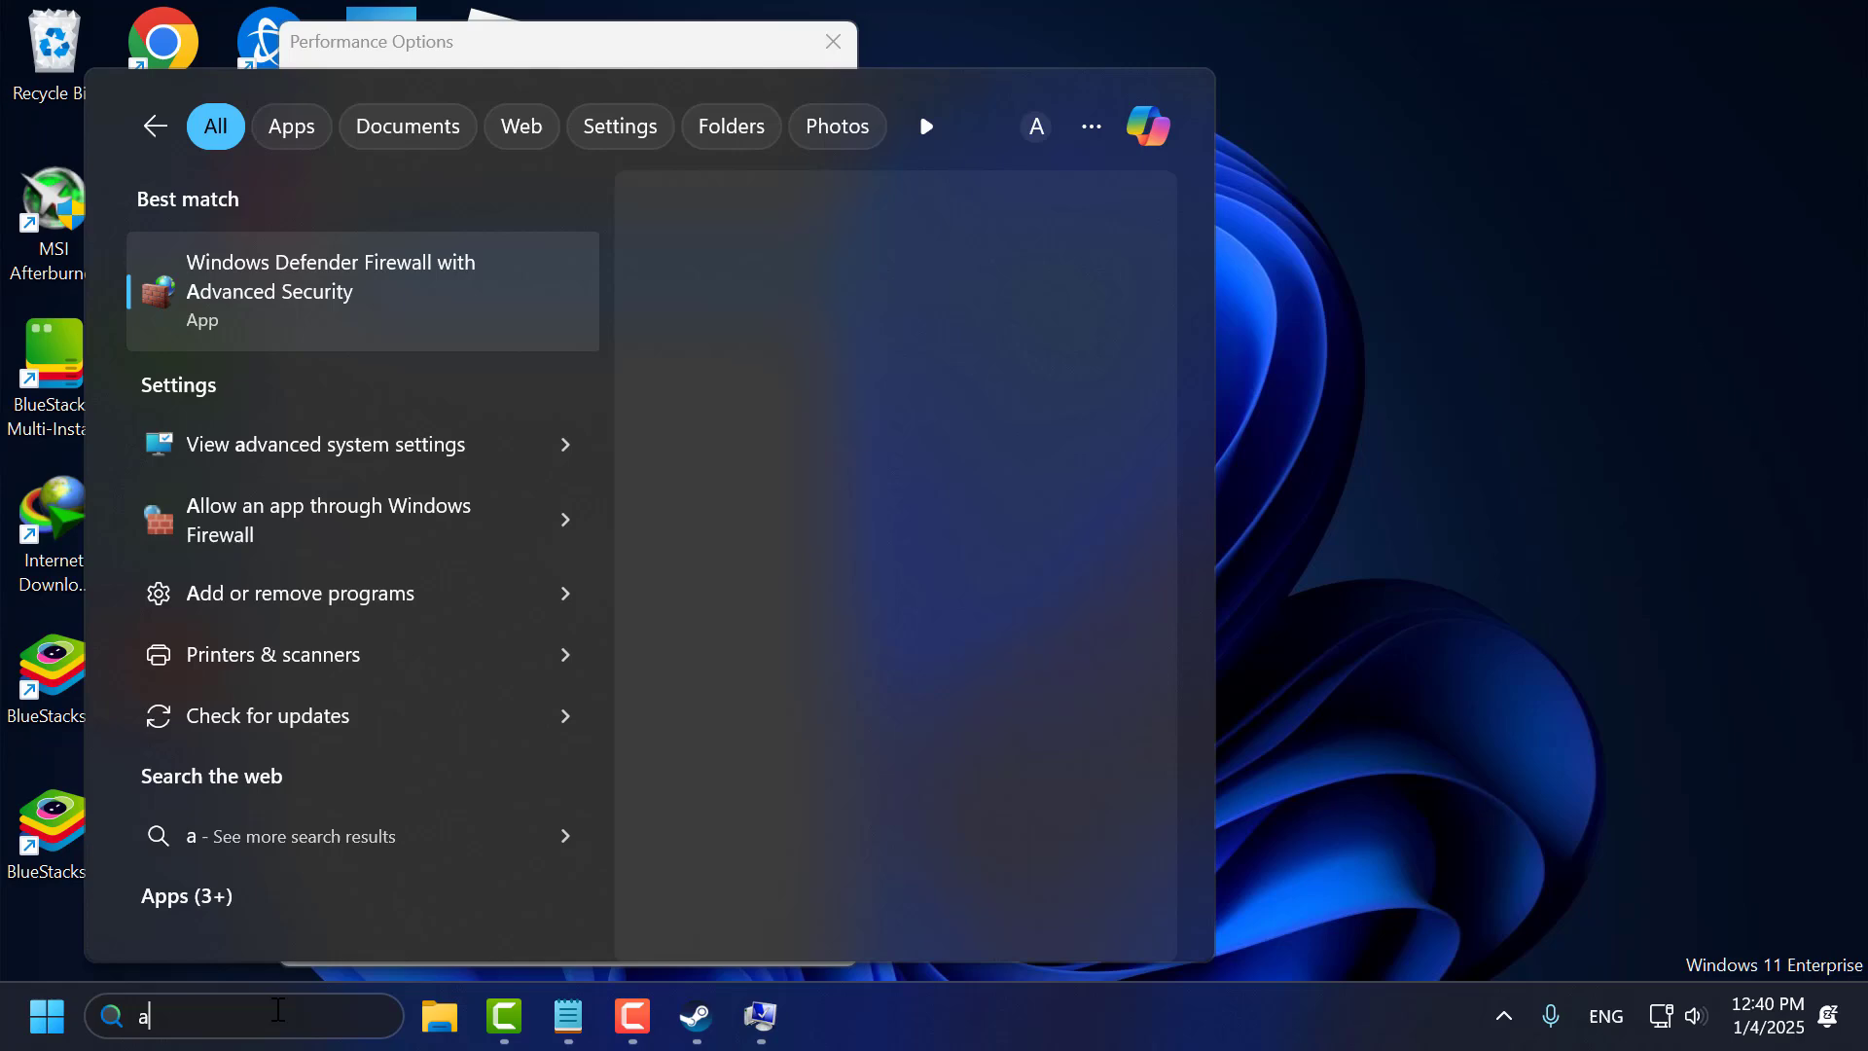
type("bout your PC")
left_click(327, 284)
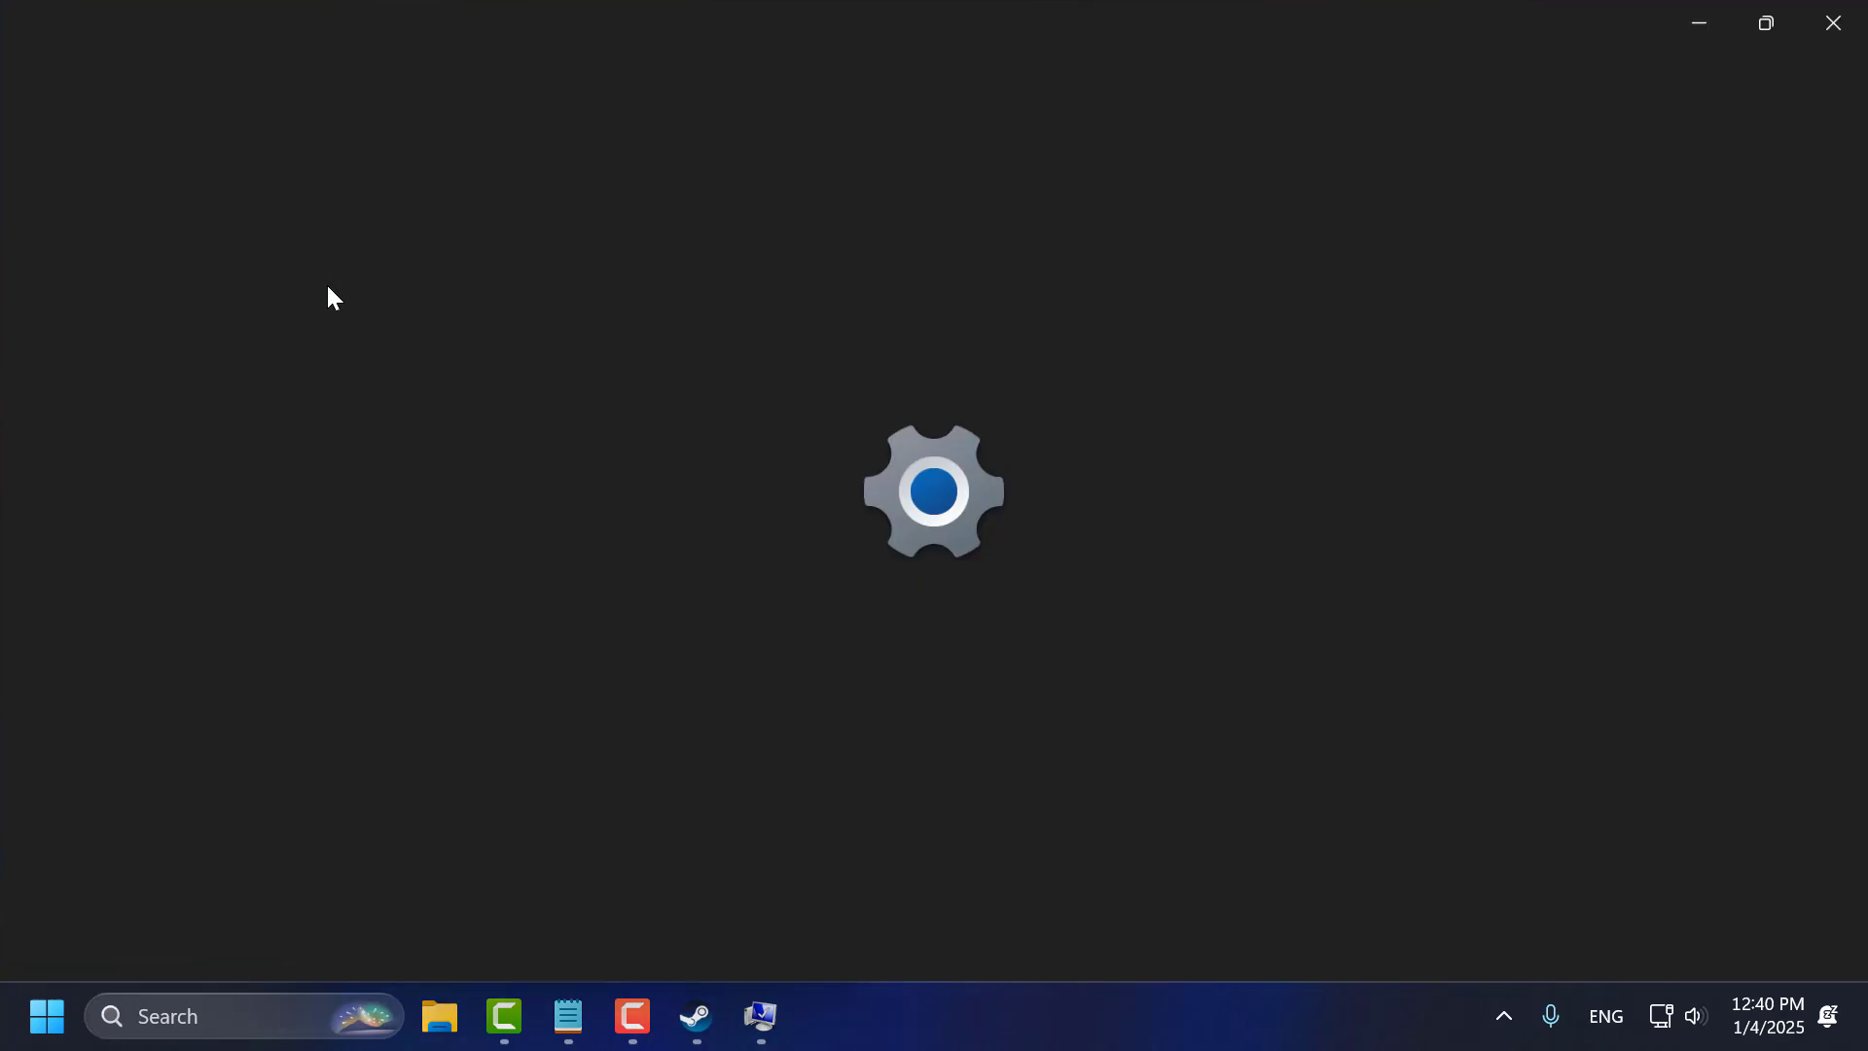
left_click_drag(817, 473, 539, 484)
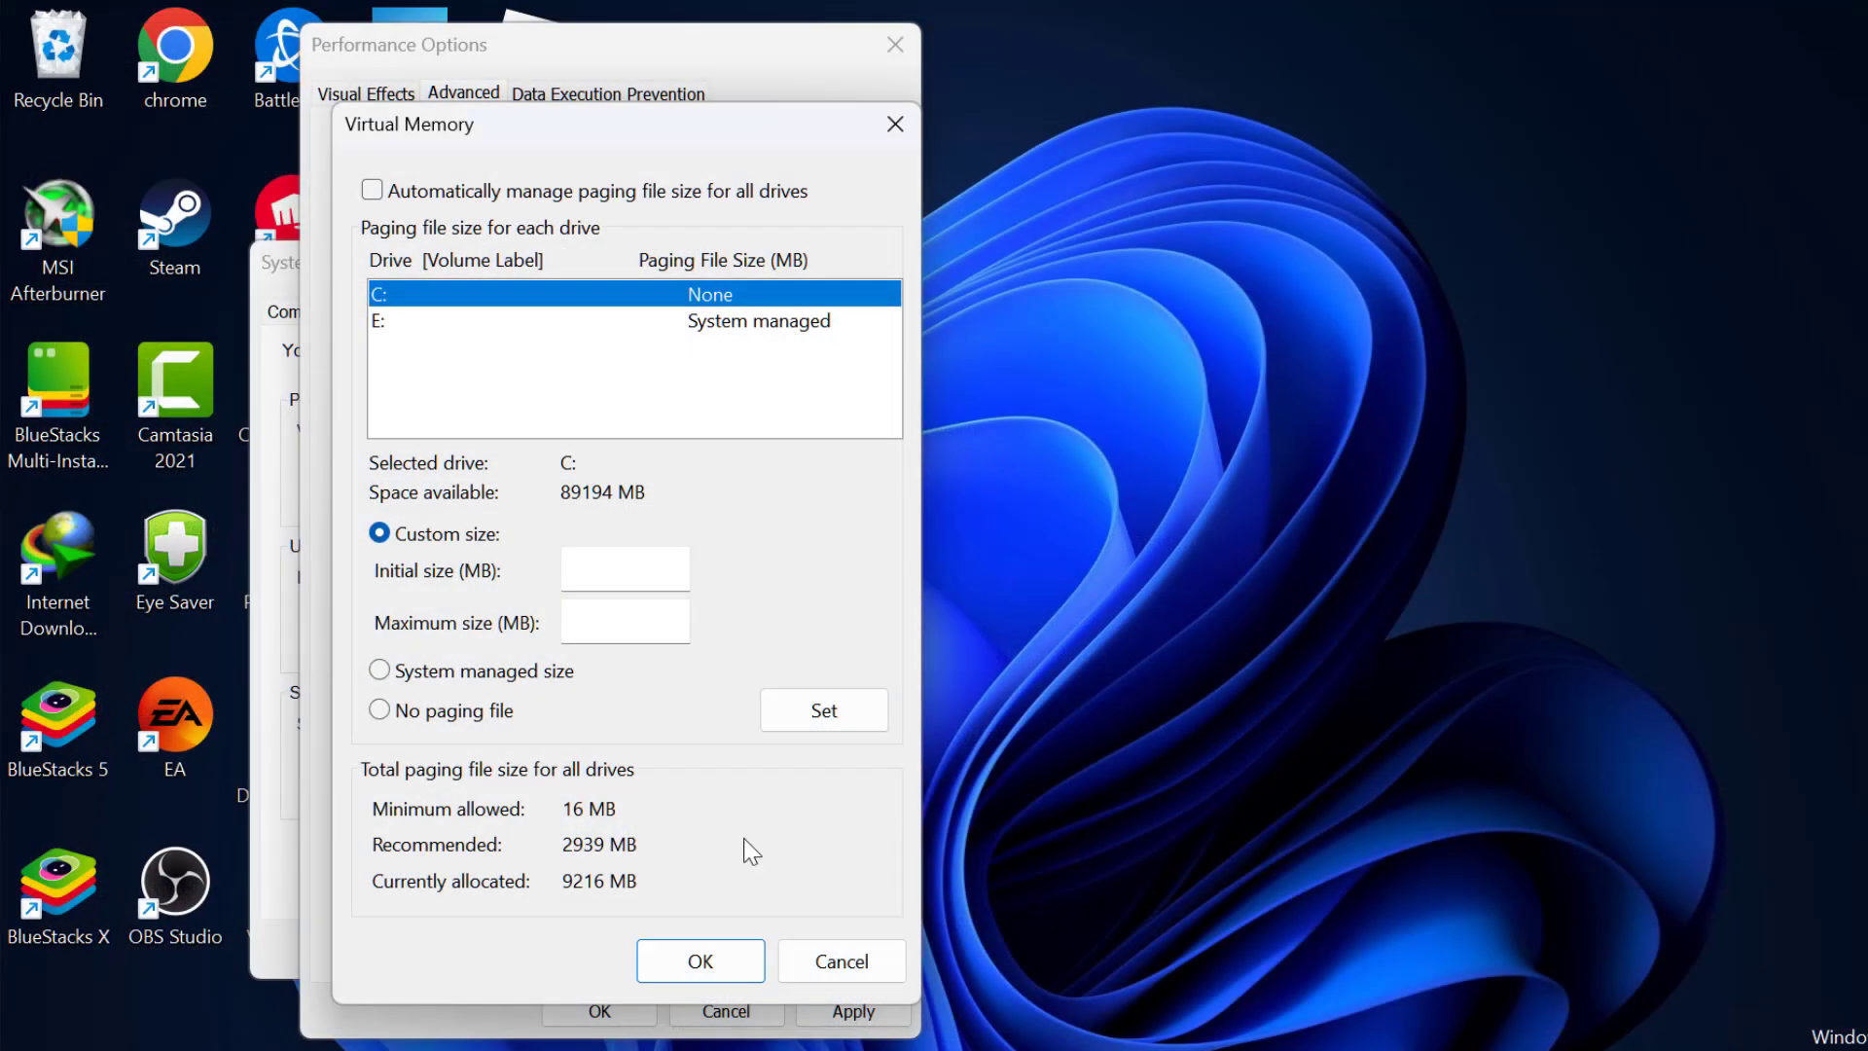
Paste 8192 MB initial and 16384 MB maximum from the notes and set them for C:
key("alt+Tab")
left_click_drag(856, 226, 1567, 271)
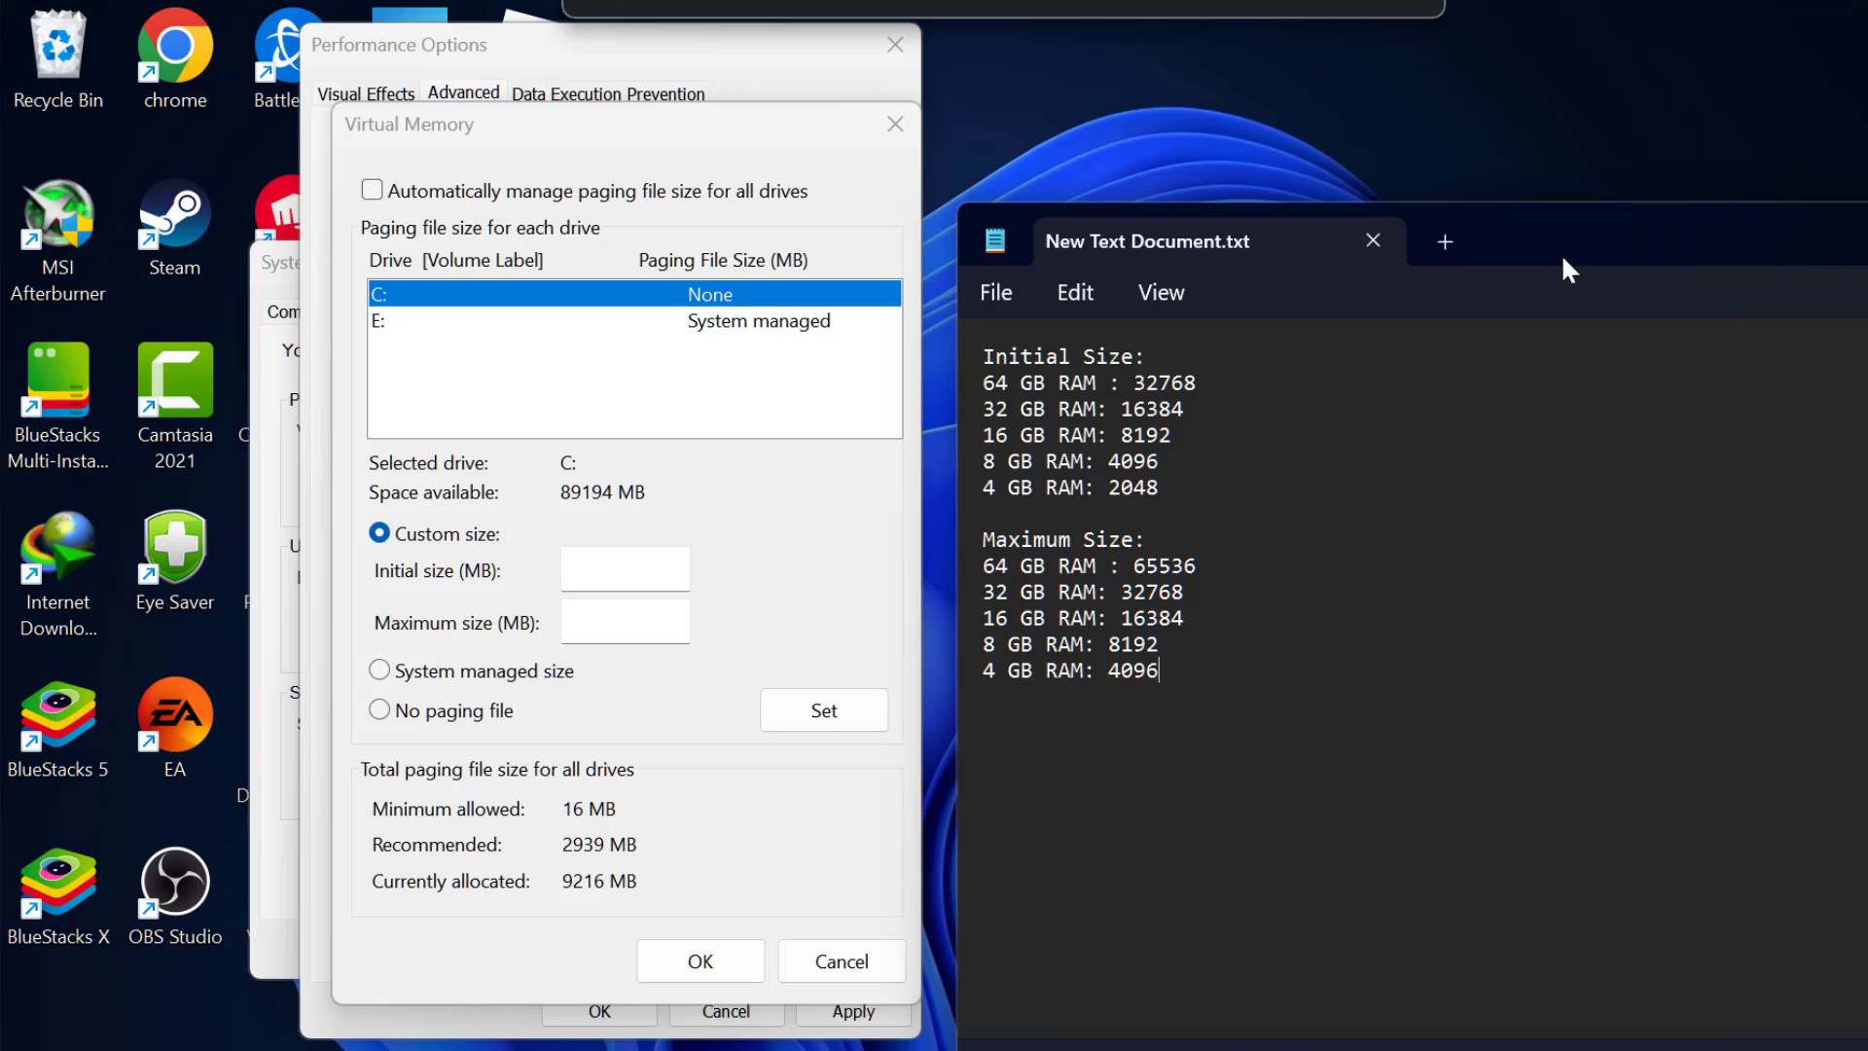
triple_click(1157, 358)
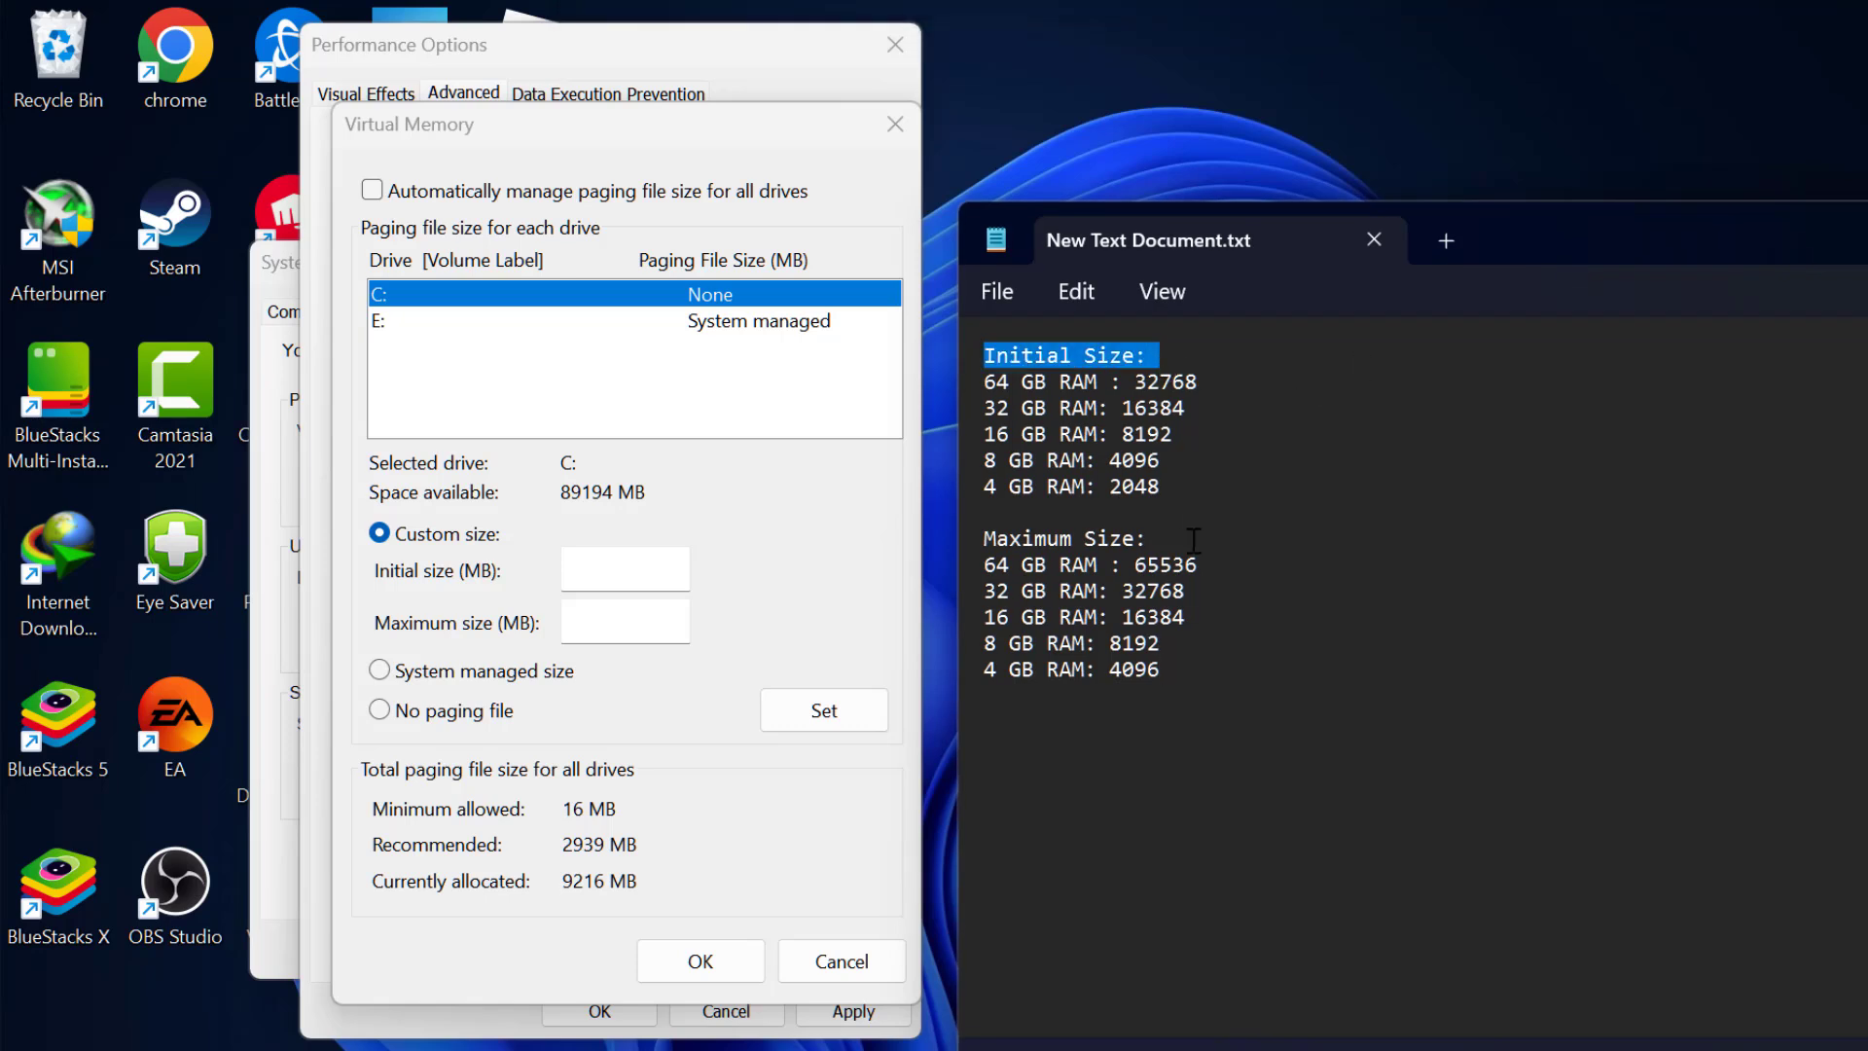
triple_click(1162, 538)
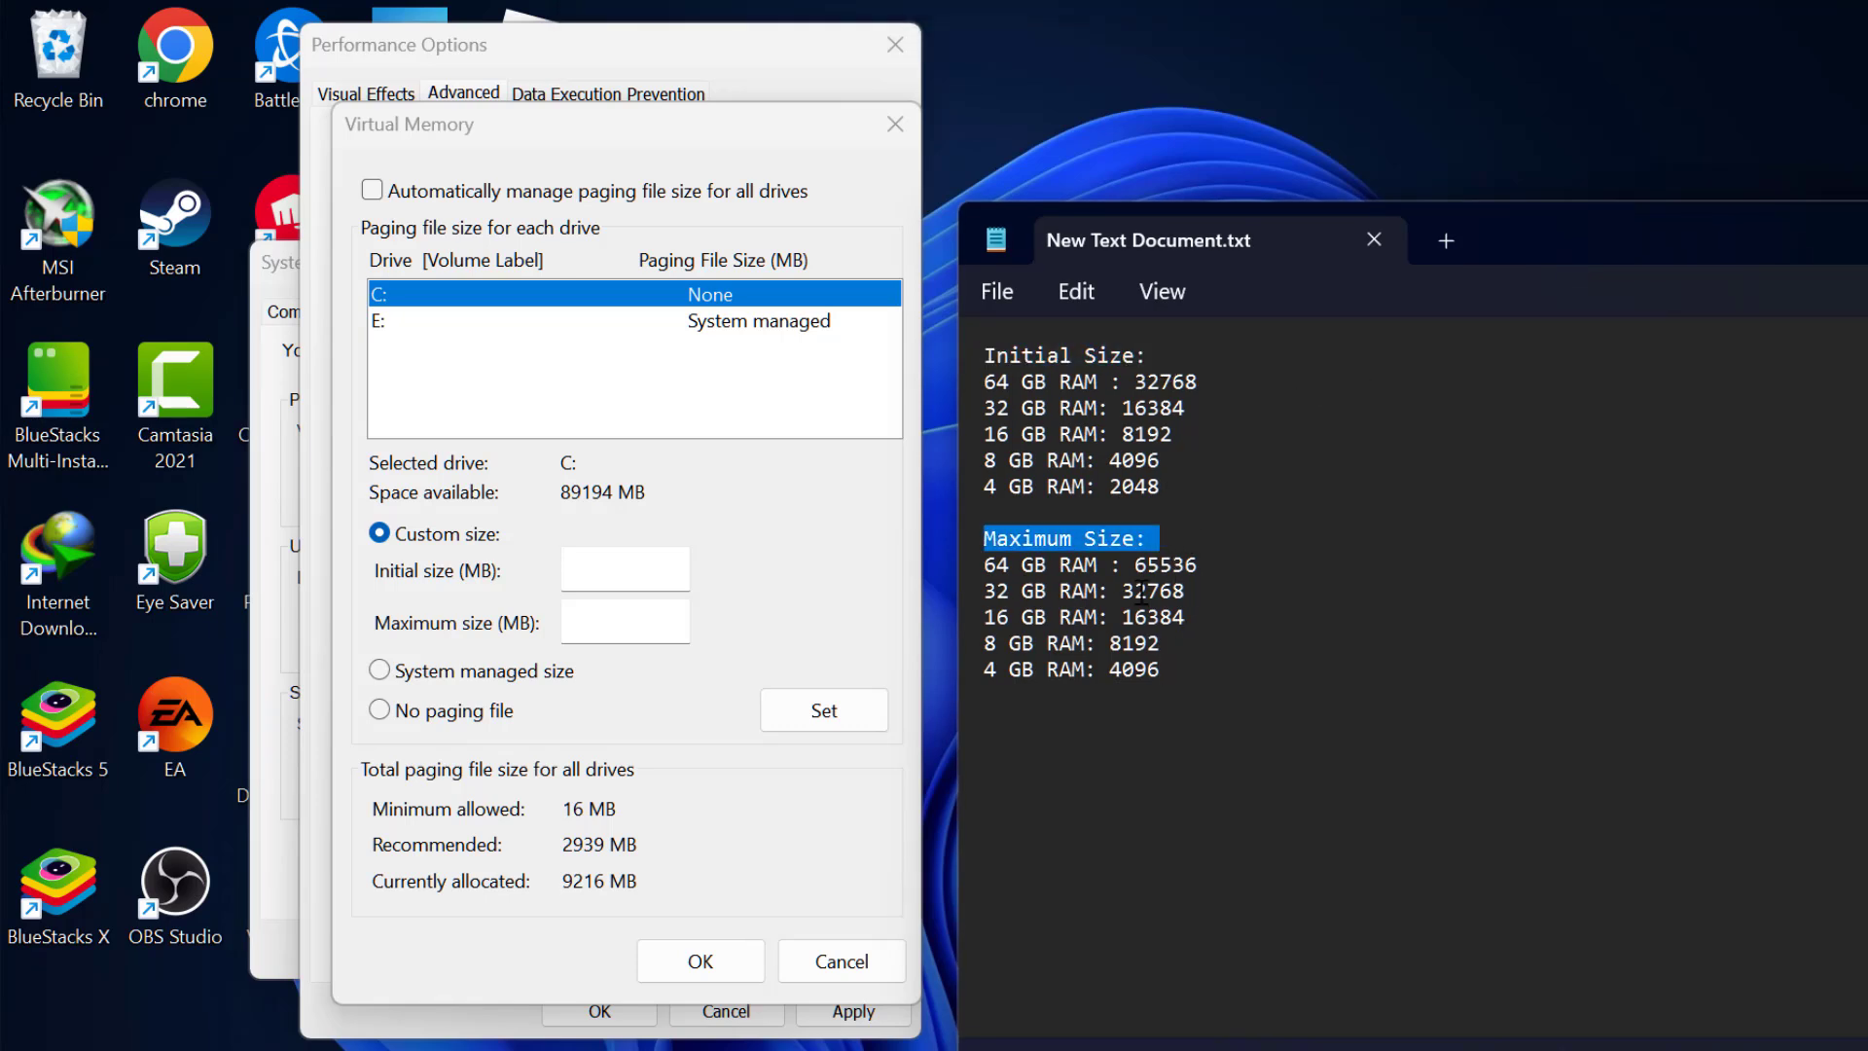
left_click_drag(1164, 432, 1129, 458)
key("ctrl+c")
left_click(615, 571)
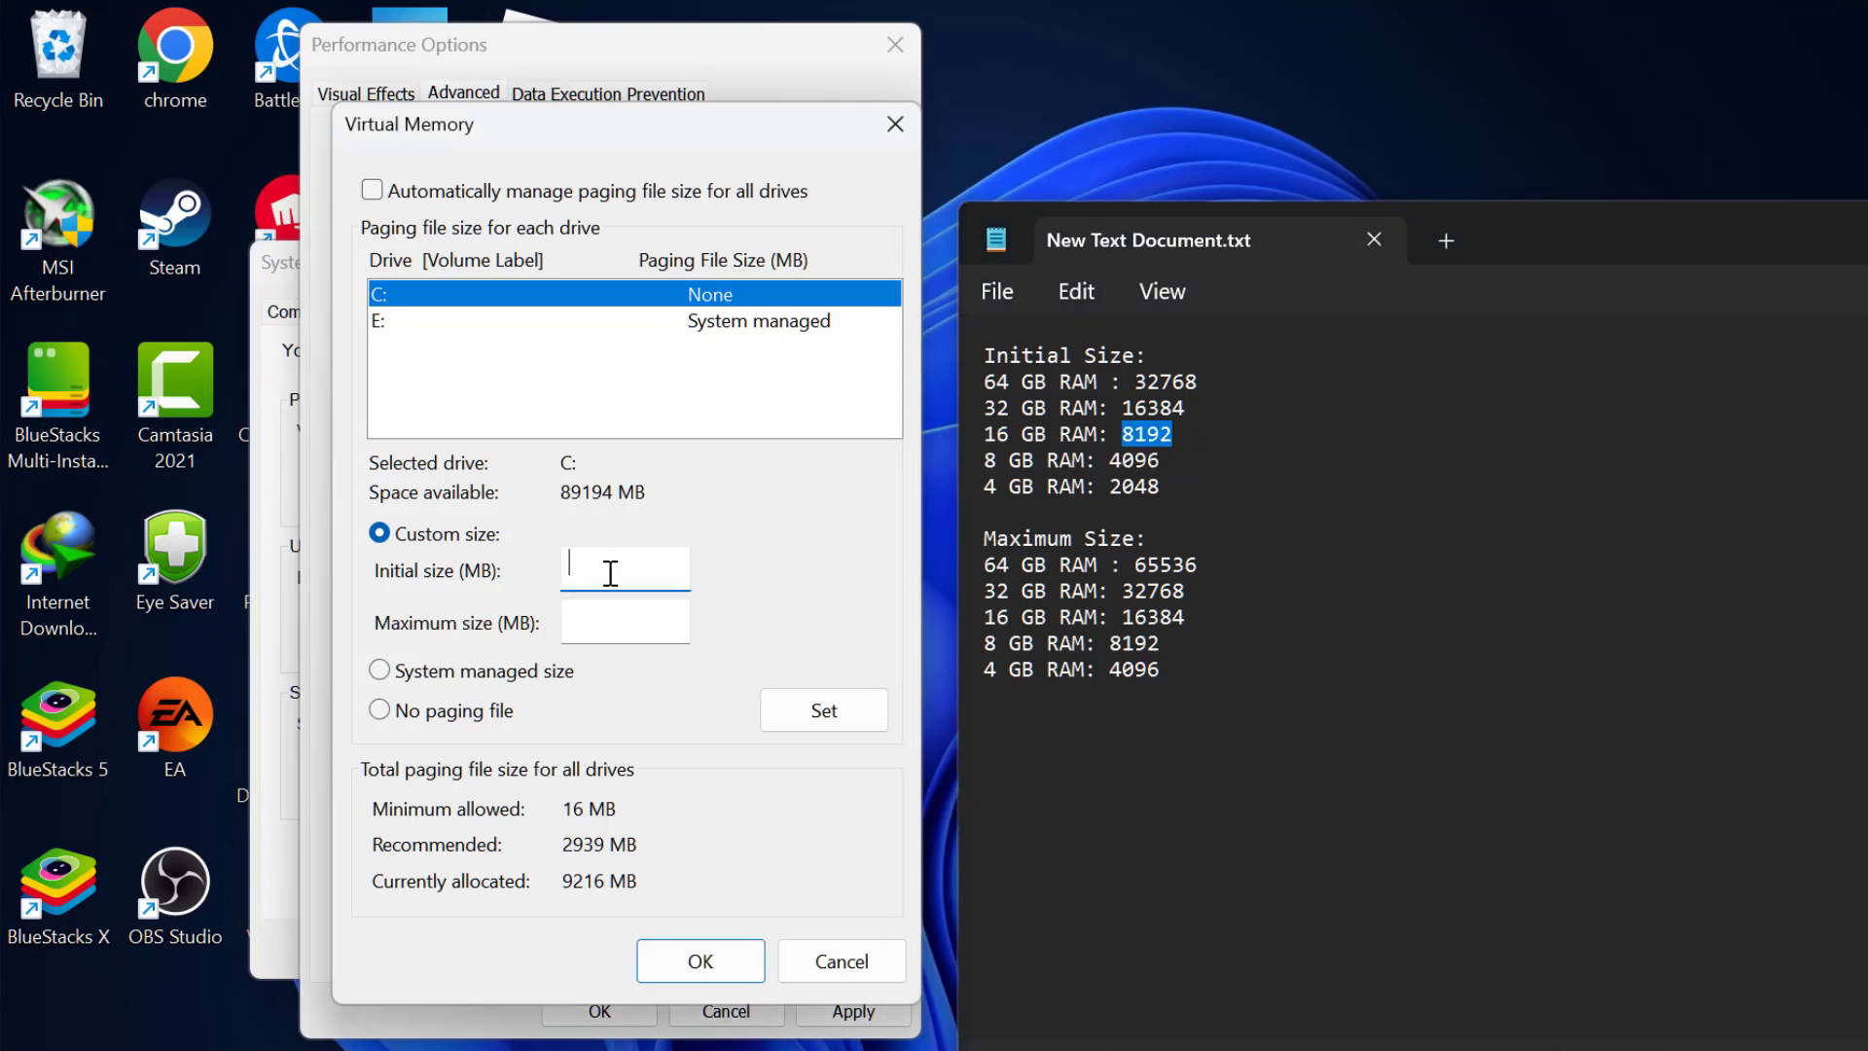
key("ctrl+v")
left_click(1122, 670)
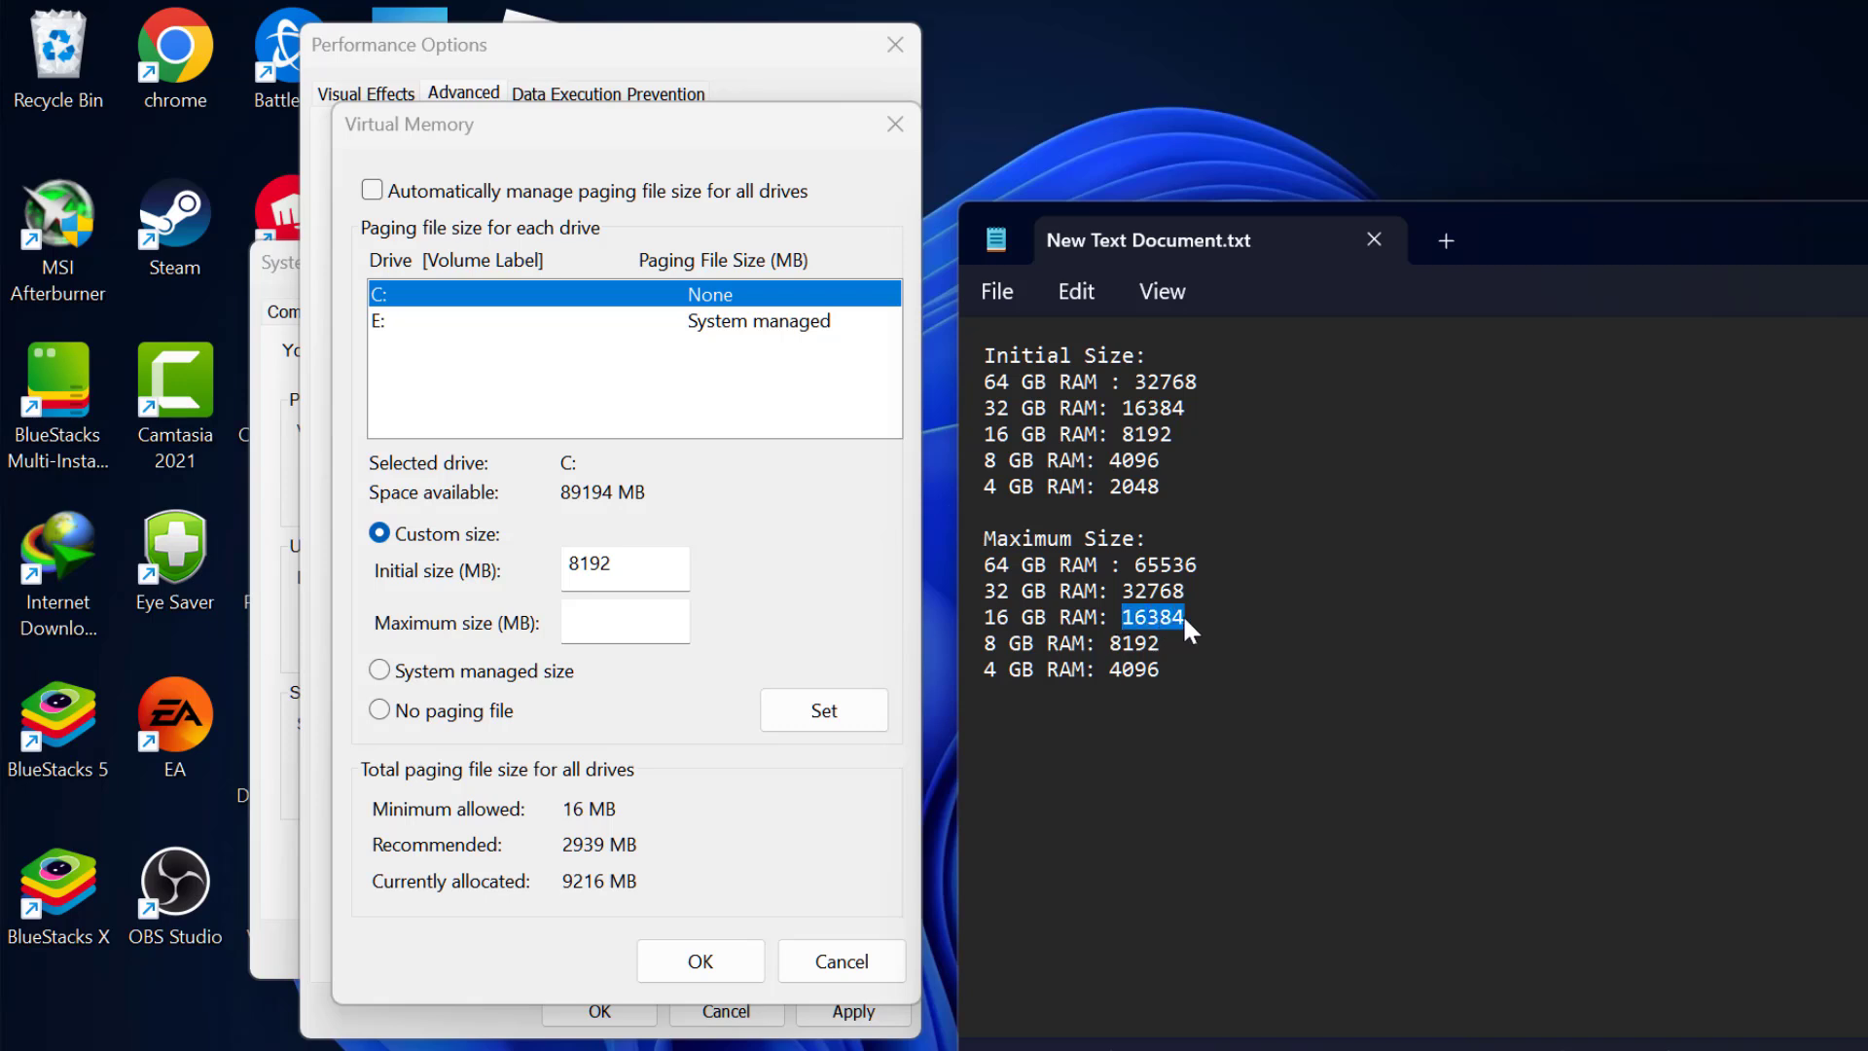
key("ctrl+c")
left_click(574, 621)
key("ctrl+v")
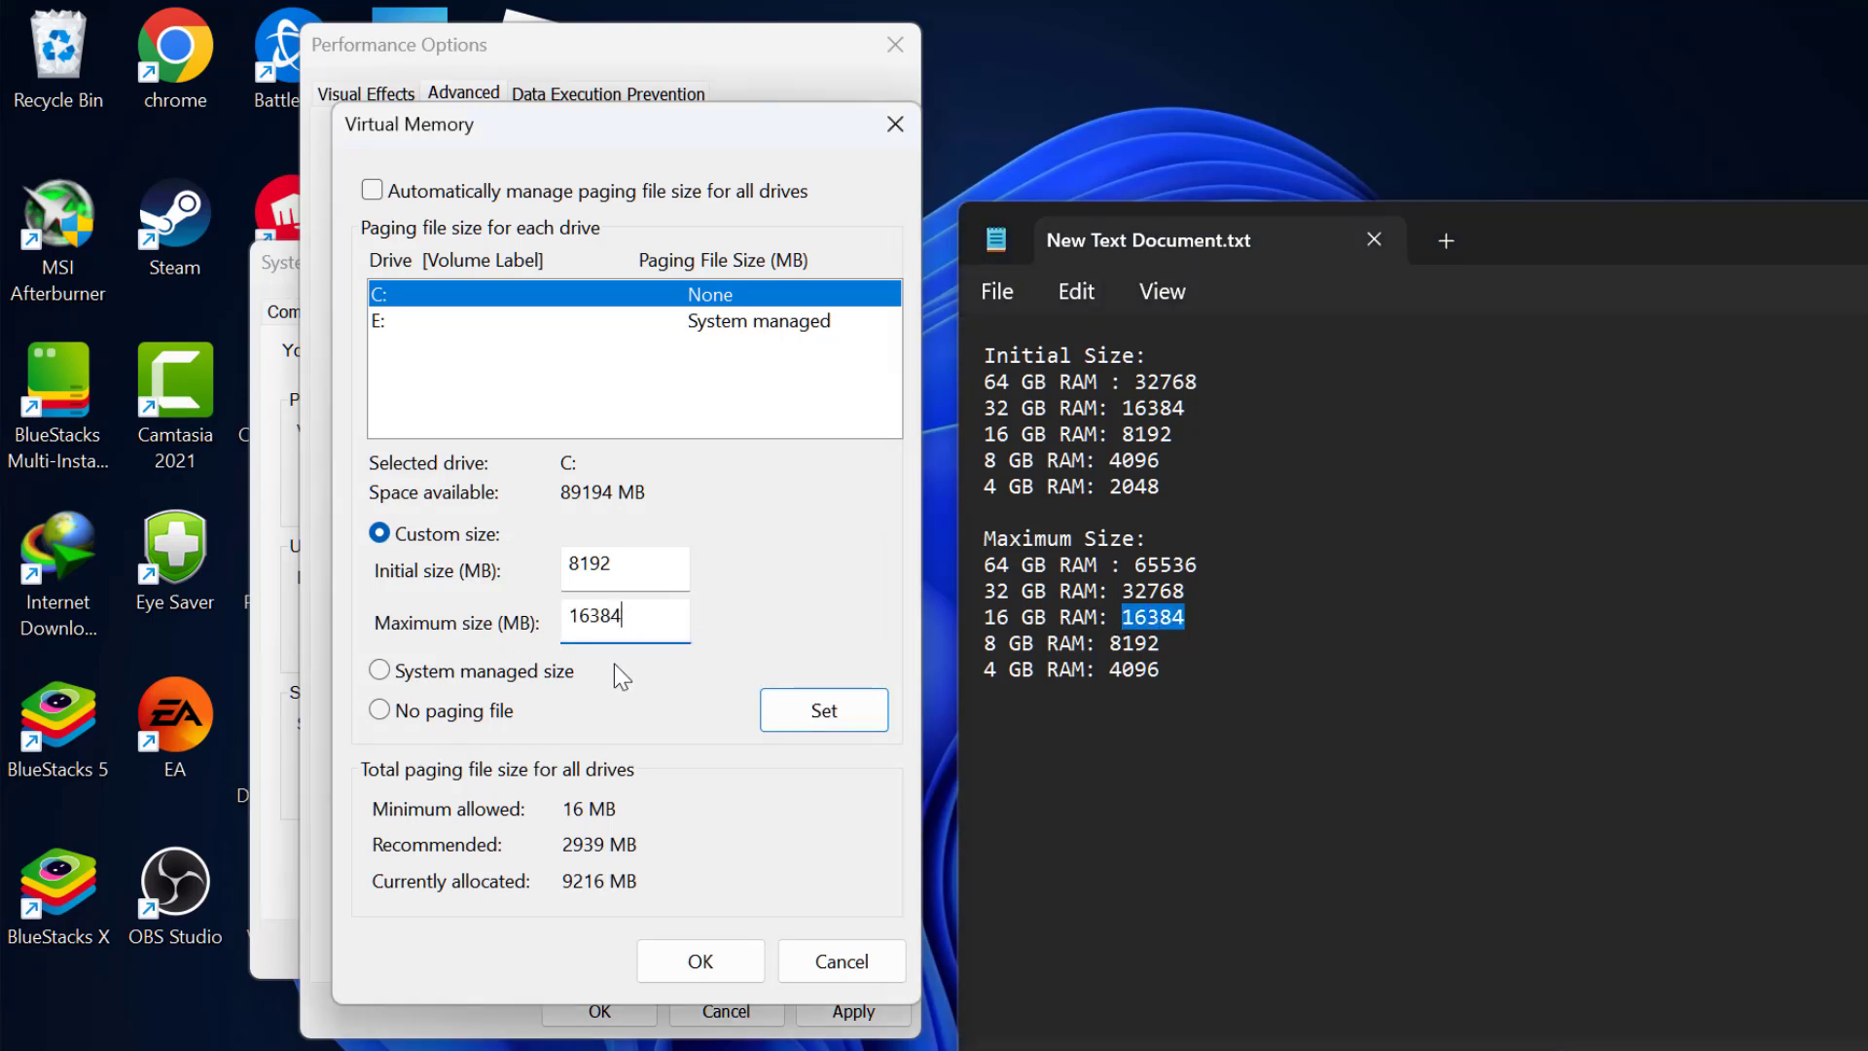
left_click(862, 717)
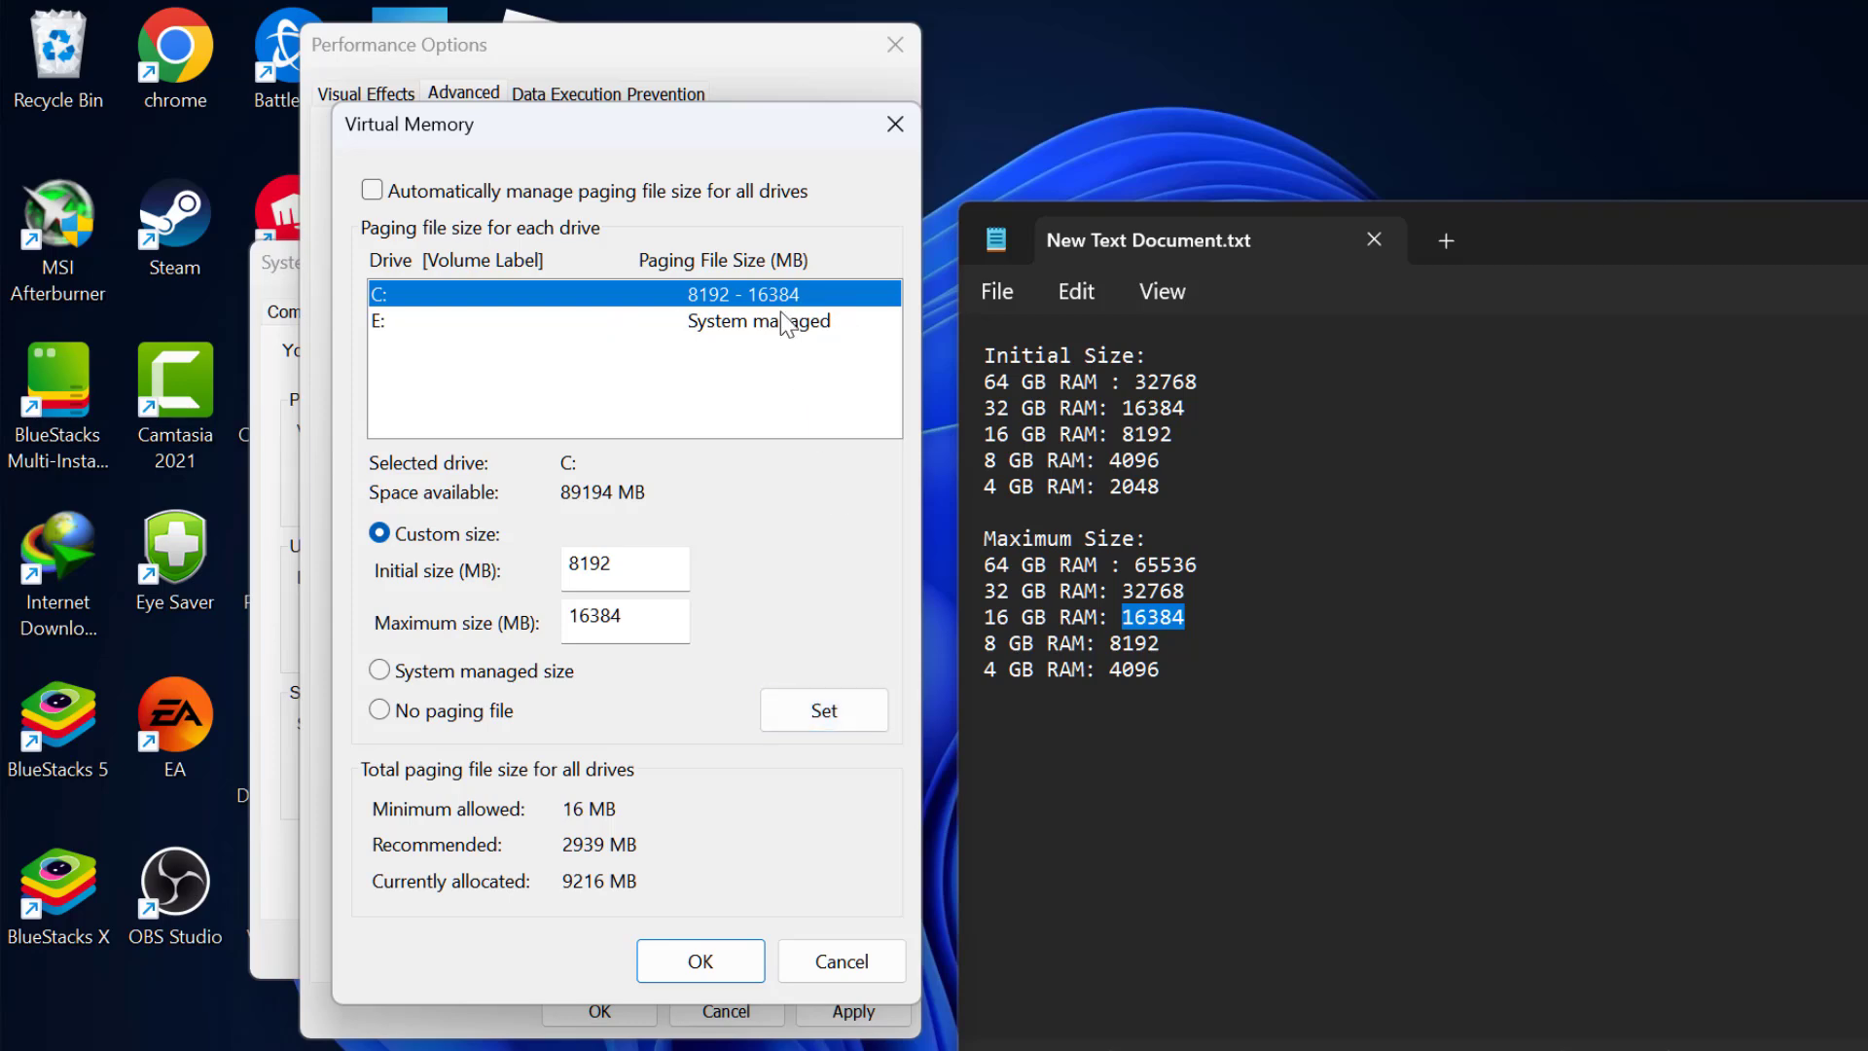
Confirm the paging file change through all dialogs, choose Restart Later, and show the desktop
left_click(678, 963)
left_click(854, 1012)
left_click(599, 1011)
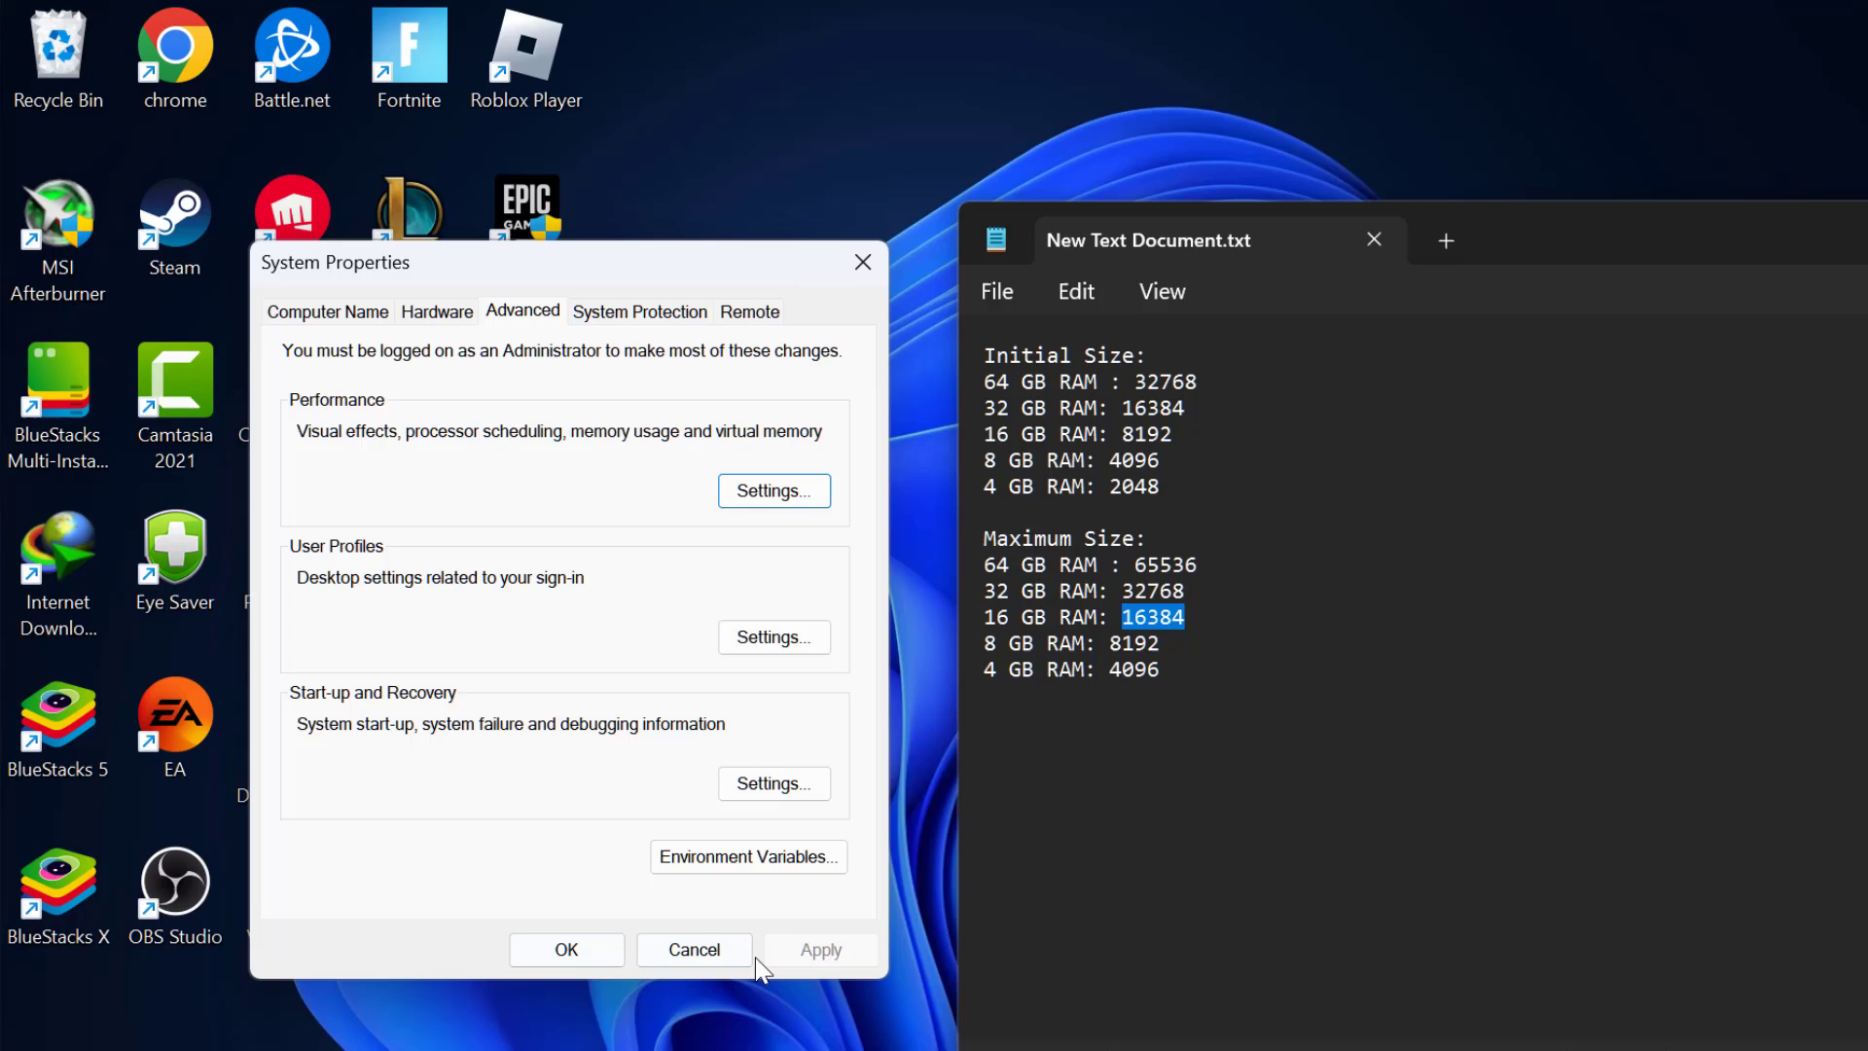
left_click(567, 949)
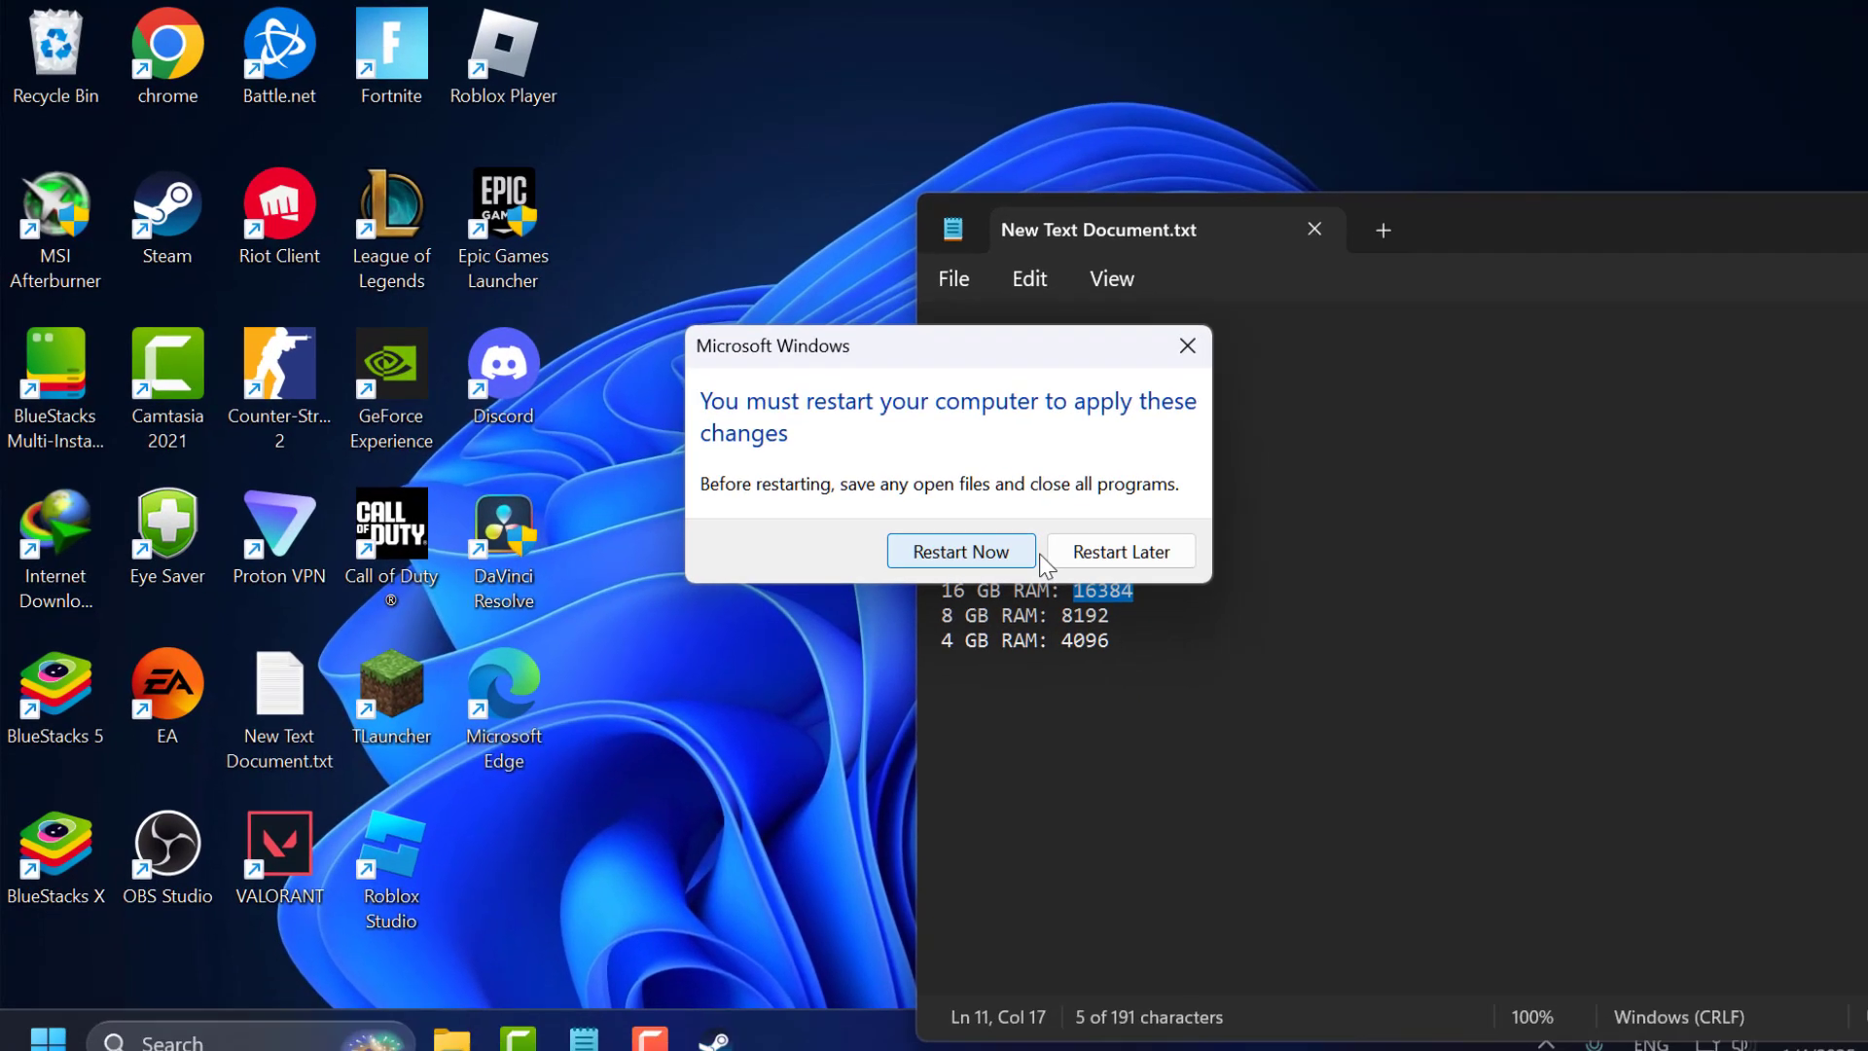
left_click(1051, 552)
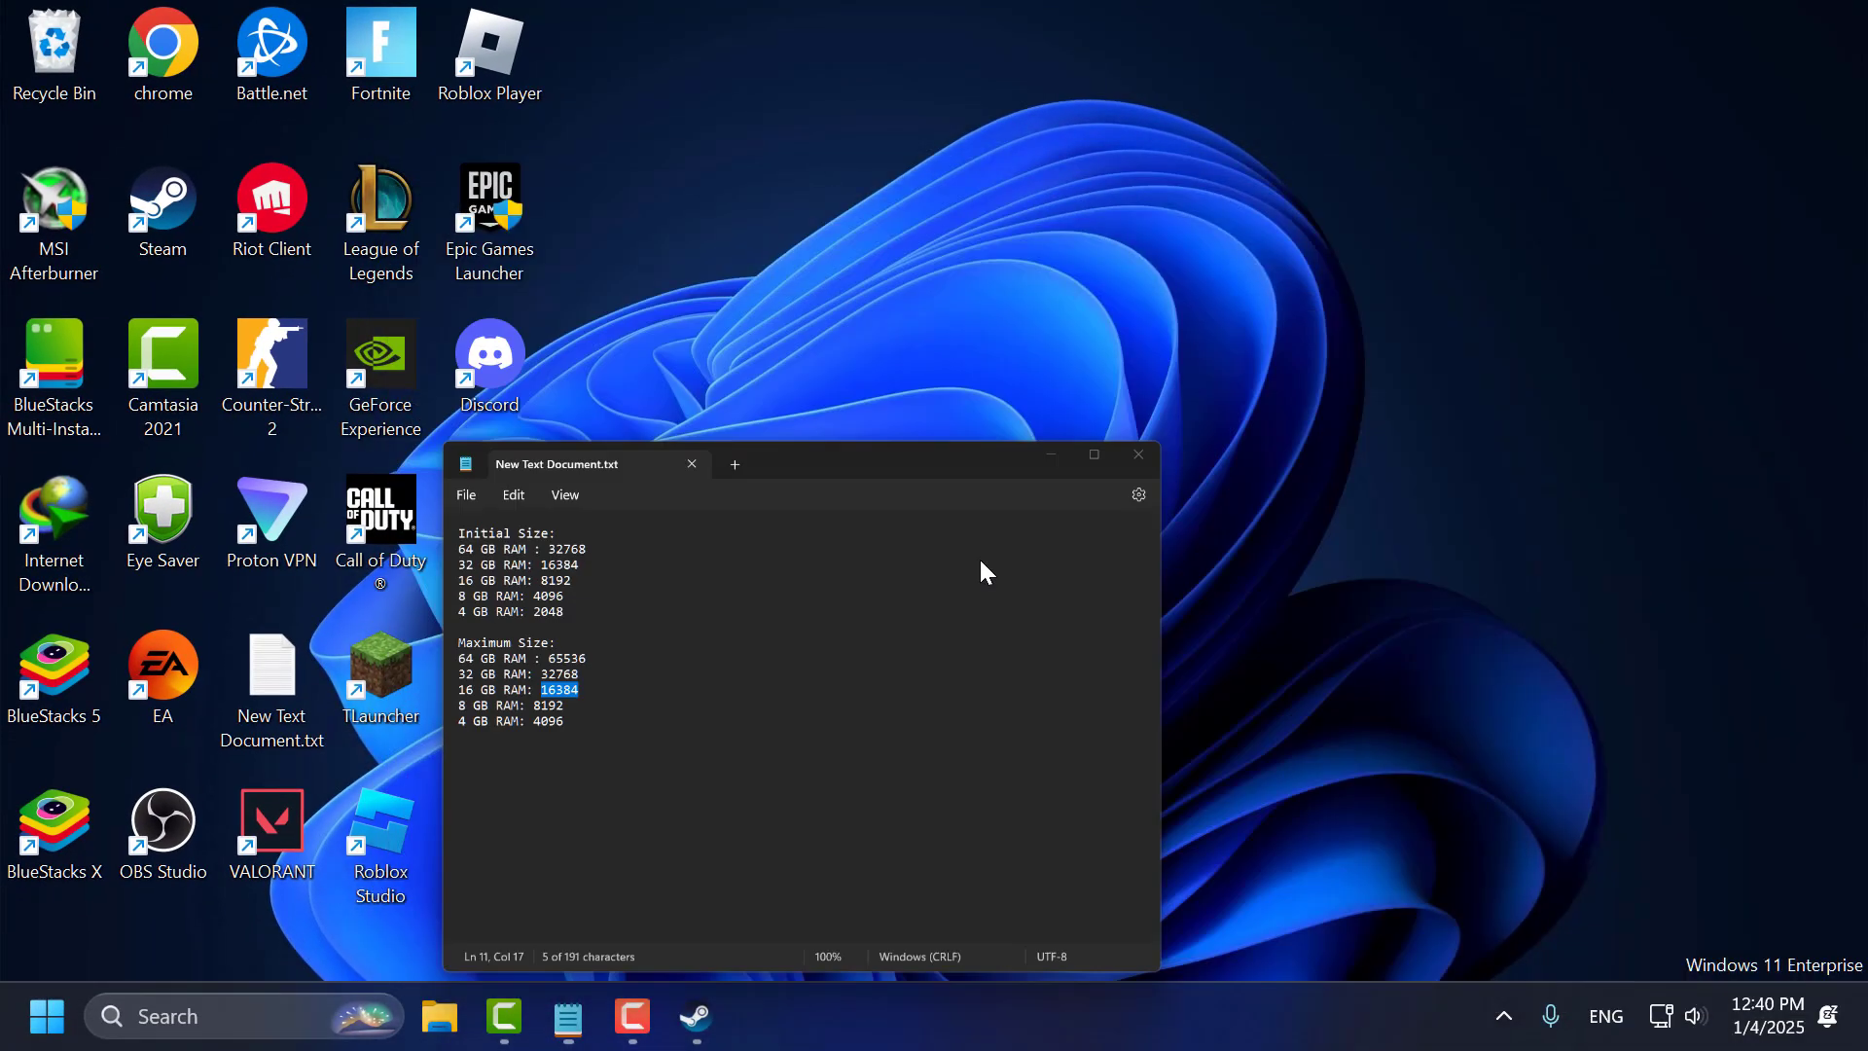
key("super+d")
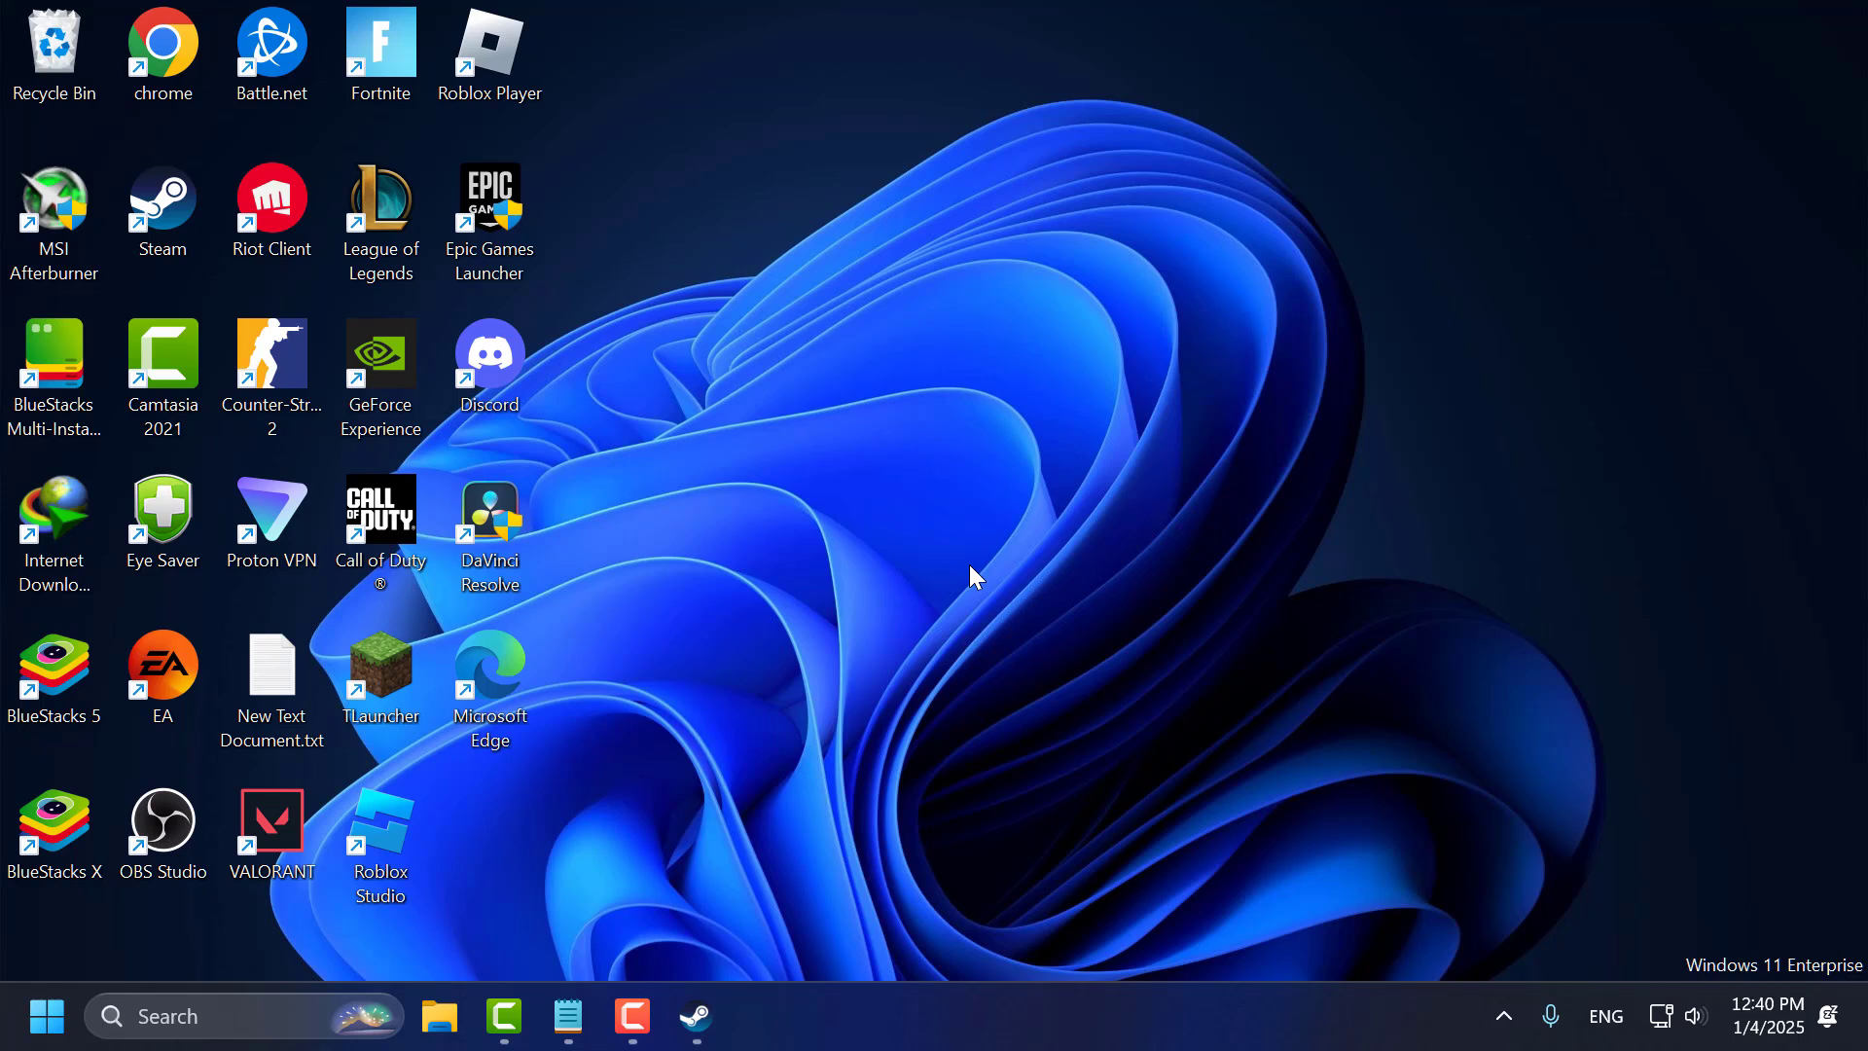